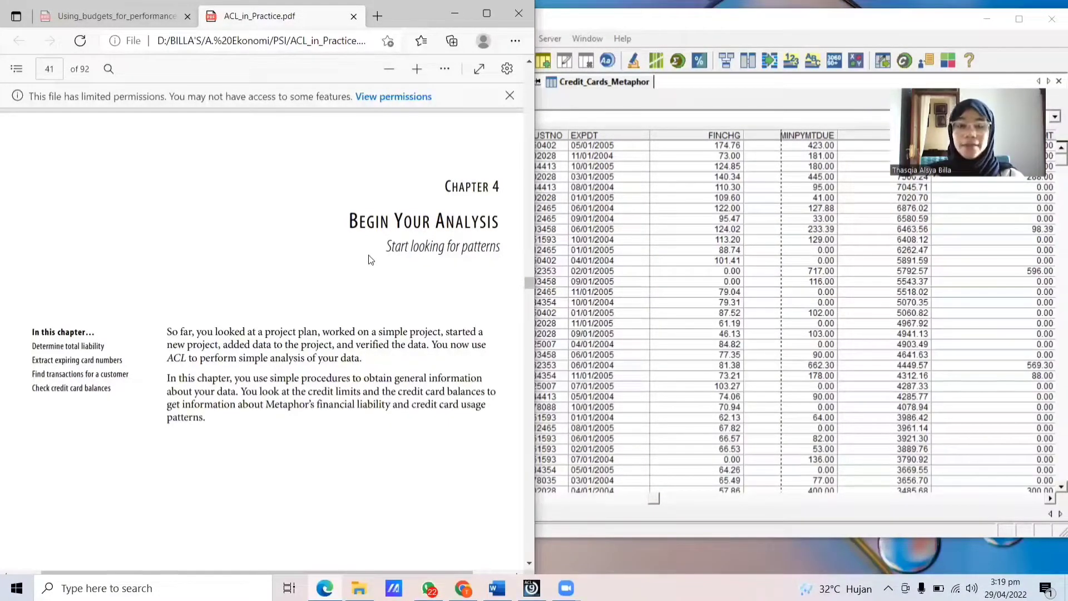
Step: Find the Chapter 4 exercises on page 47 of ACL_in_Practice.pdf and highlight the text of exercise 1
{"action": "scroll", "coordinate": [370, 284], "scroll_direction": "down", "scroll_amount": 10}
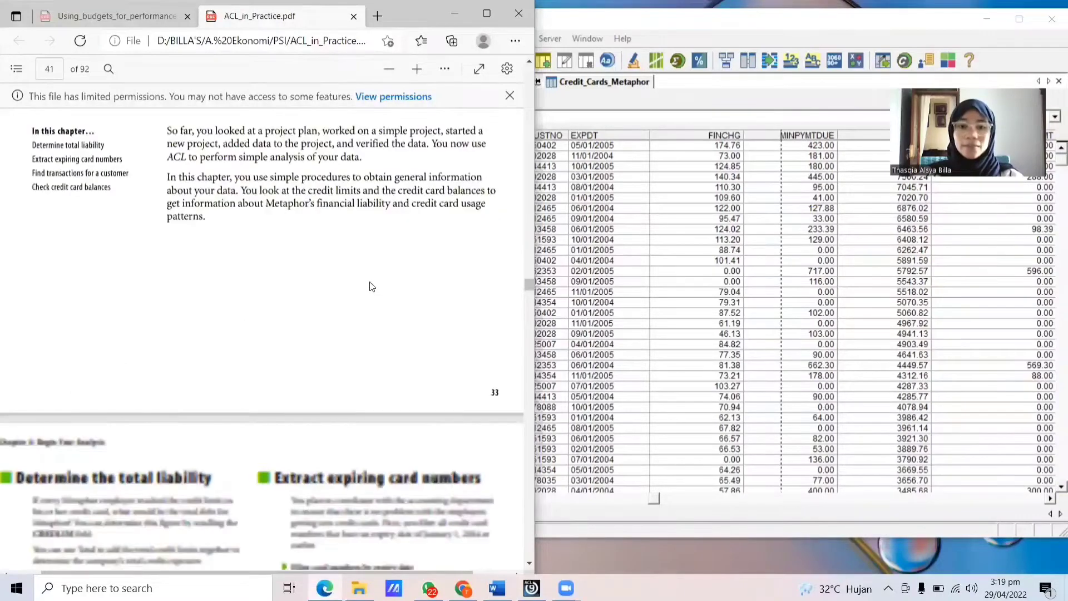
{"action": "scroll", "coordinate": [370, 285], "scroll_direction": "down", "scroll_amount": 20}
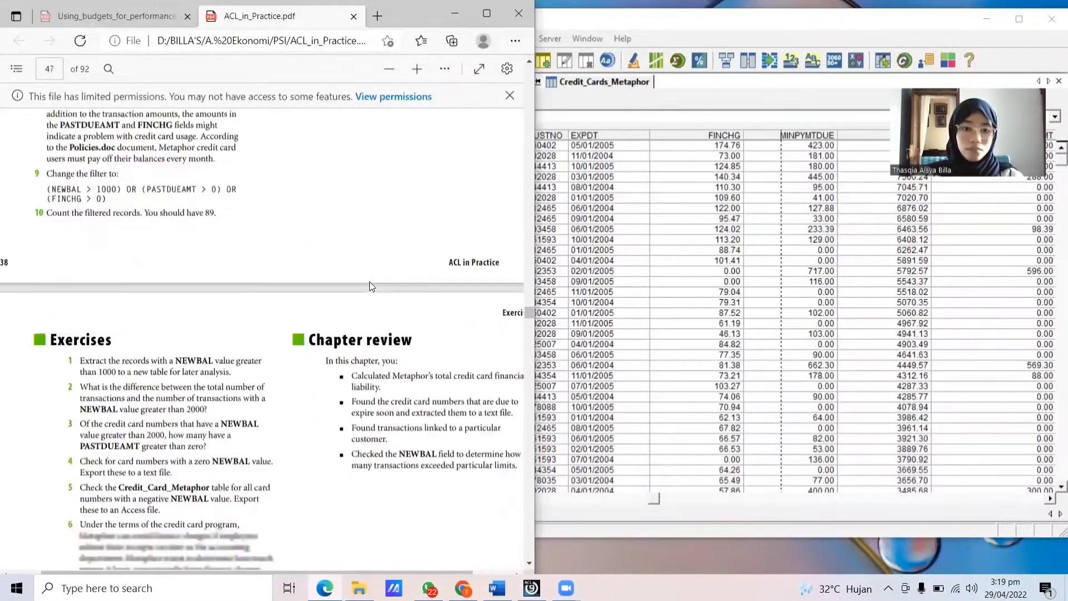
{"action": "scroll", "coordinate": [370, 281], "scroll_direction": "down", "scroll_amount": 2}
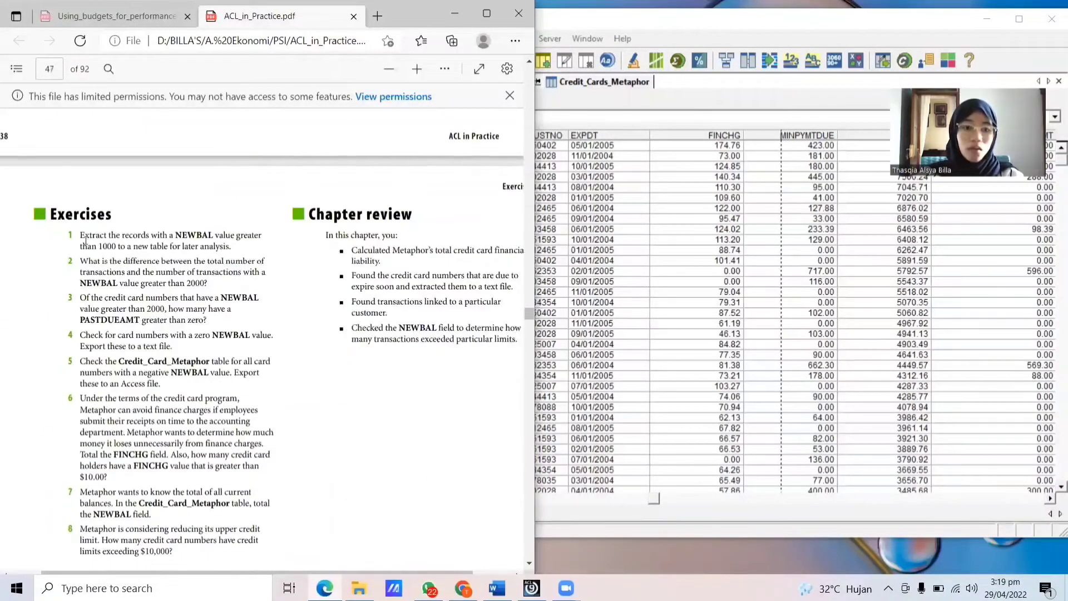
{"action": "left_click_drag", "start_coordinate": [80, 234], "coordinate": [230, 246]}
Step: Switch to ACL 9 and filter the Credit_Cards_Metaphor table with NEWBAL > 1000
{"action": "left_click", "coordinate": [562, 104]}
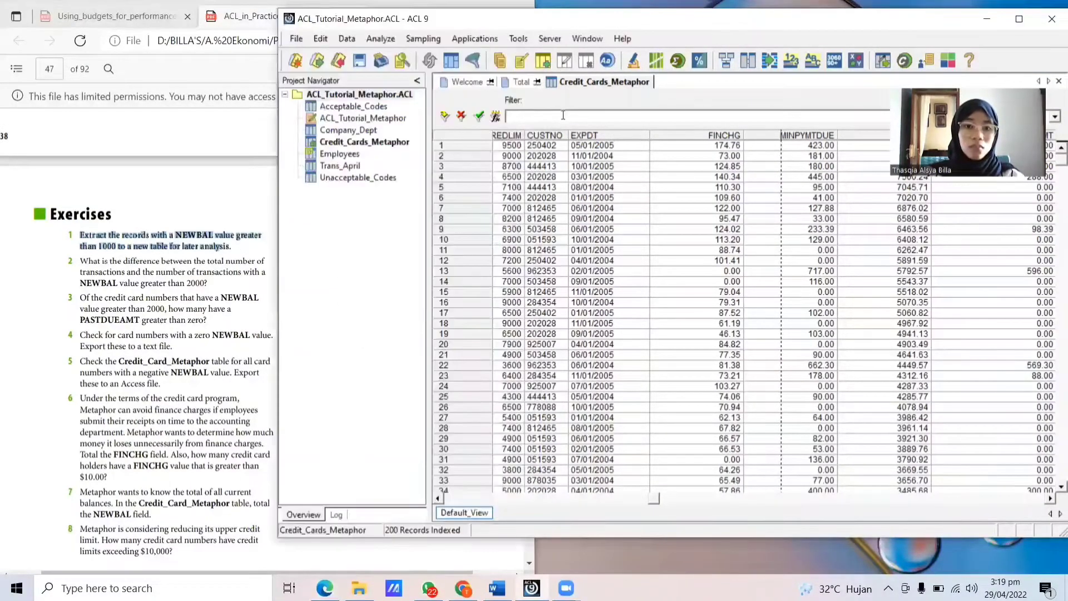
{"action": "type", "text": "NEWBA"}
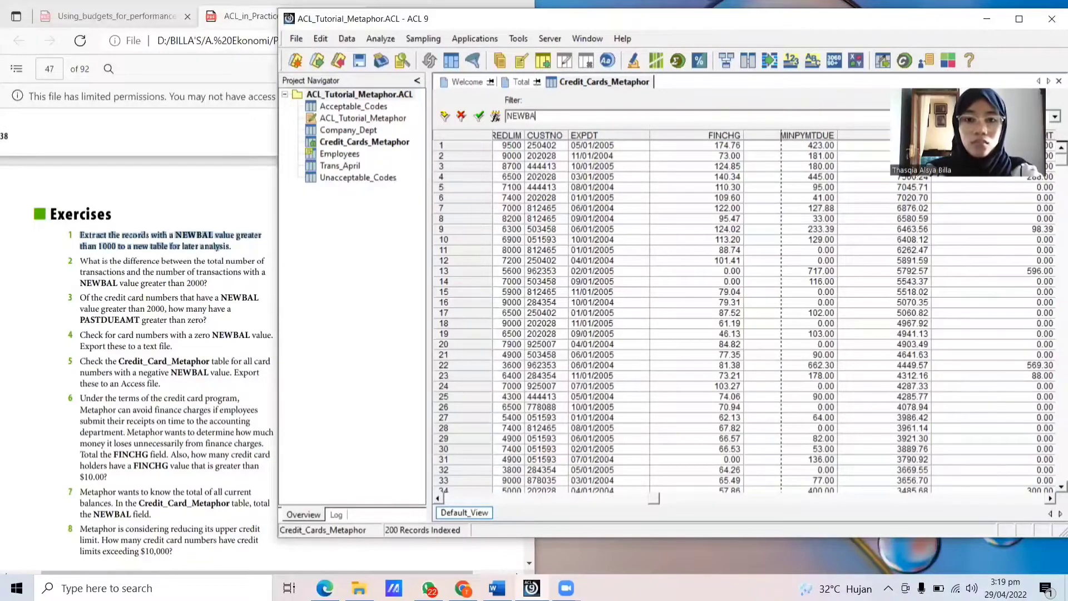
{"action": "type", "text": "L > 1"}
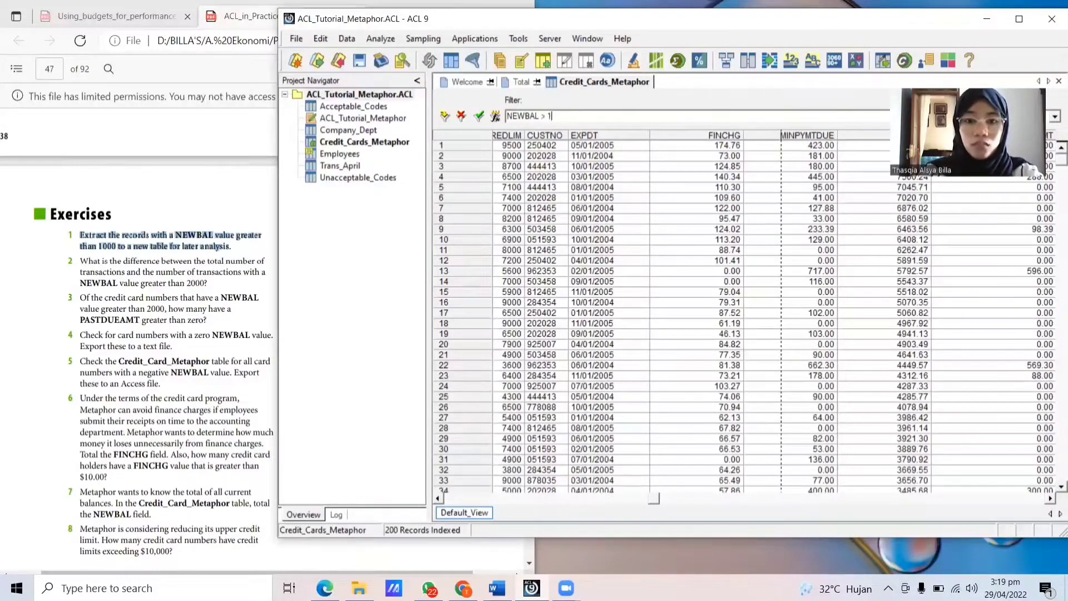
{"action": "type", "text": "000"}
{"action": "key", "text": "Return"}
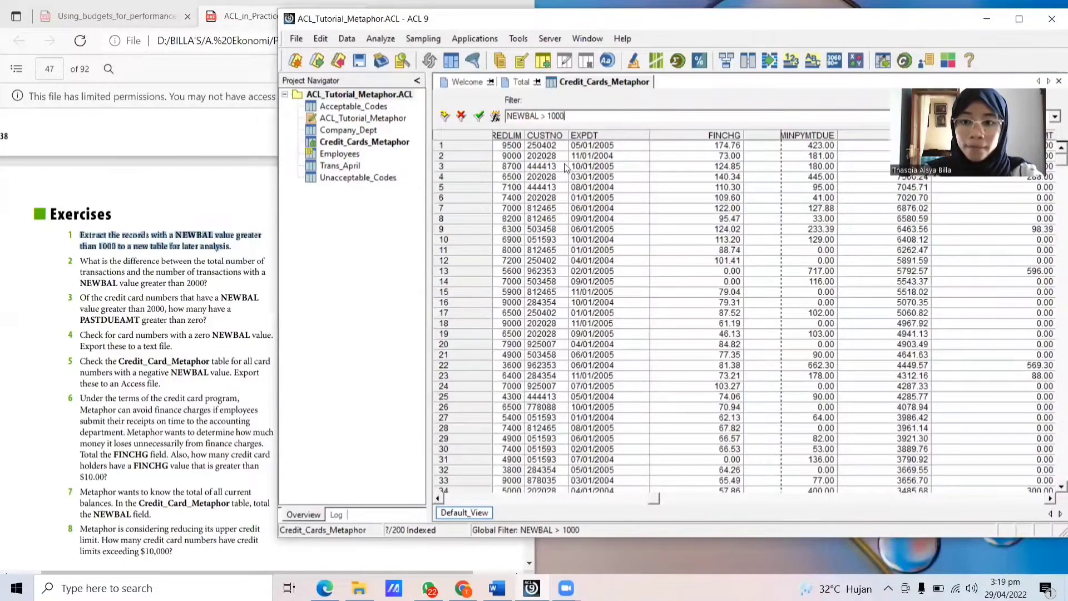
Step: Count the records that match the NEWBAL > 1000 filter and look through the filtered rows
{"action": "left_click", "coordinate": [375, 41]}
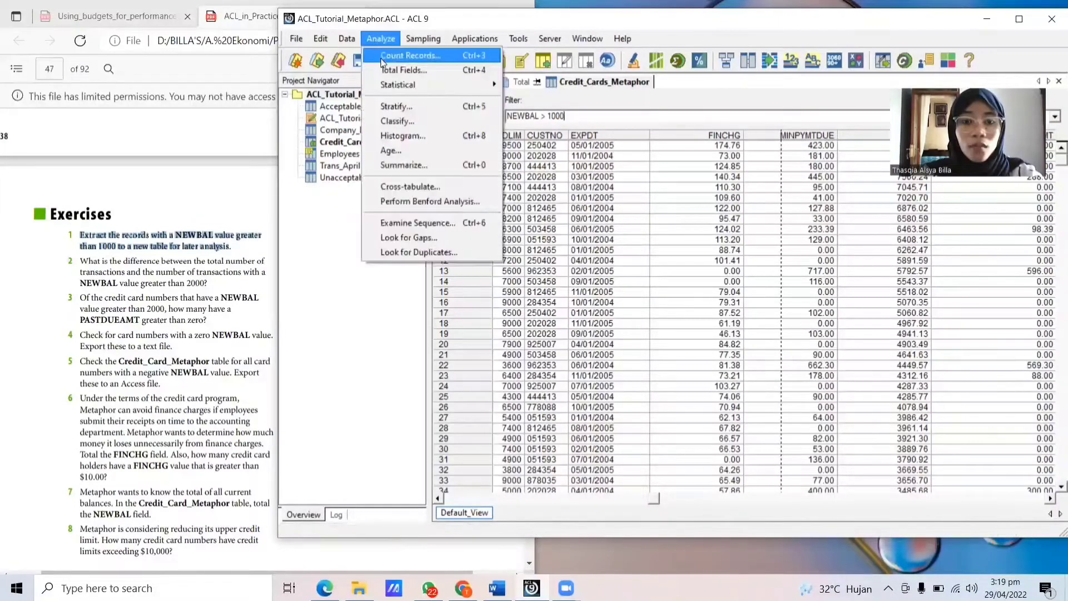
{"action": "left_click", "coordinate": [390, 51]}
{"action": "left_click", "coordinate": [516, 384]}
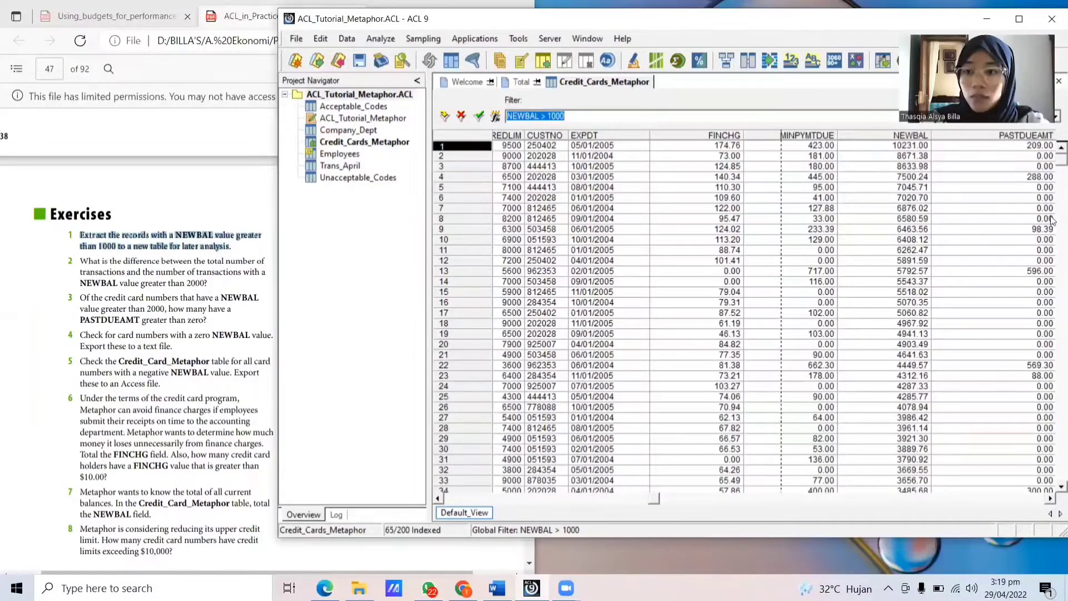
{"action": "scroll", "coordinate": [1052, 223], "scroll_direction": "down", "scroll_amount": 13}
Step: Try to extract the filtered records to an output table named NEWBAL > 1000
{"action": "key", "text": "ctrl+e"}
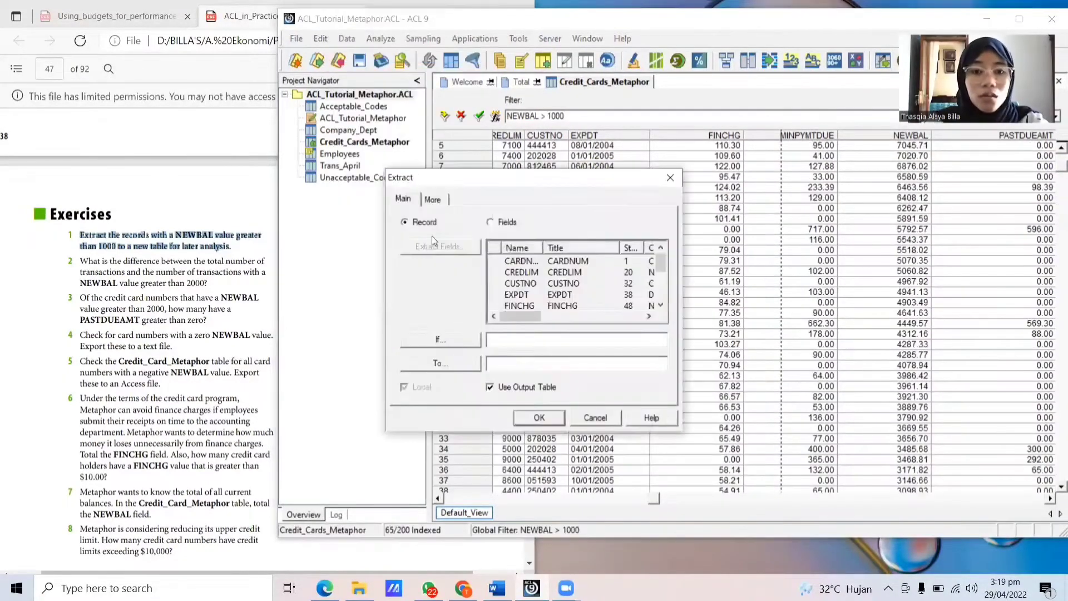
{"action": "type", "text": "NEWBAL > 1000"}
{"action": "key", "text": "Return"}
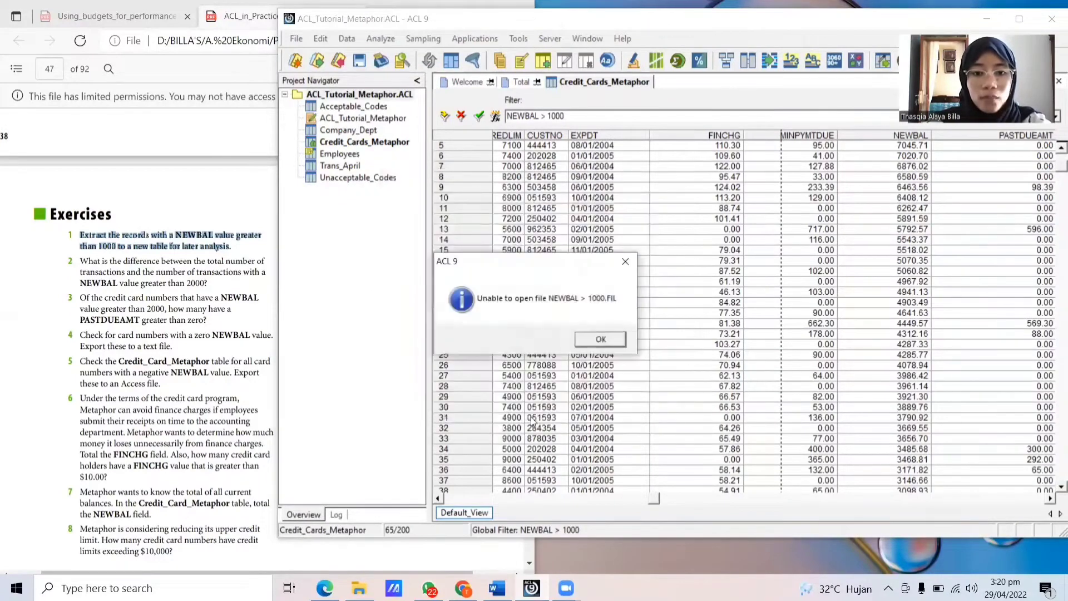
{"action": "left_click", "coordinate": [596, 339]}
Step: Extract the filtered records to a new table named NEWBAL_GREATER_THAN_1000 and look through it
{"action": "left_click", "coordinate": [347, 38]}
{"action": "left_click", "coordinate": [374, 55]}
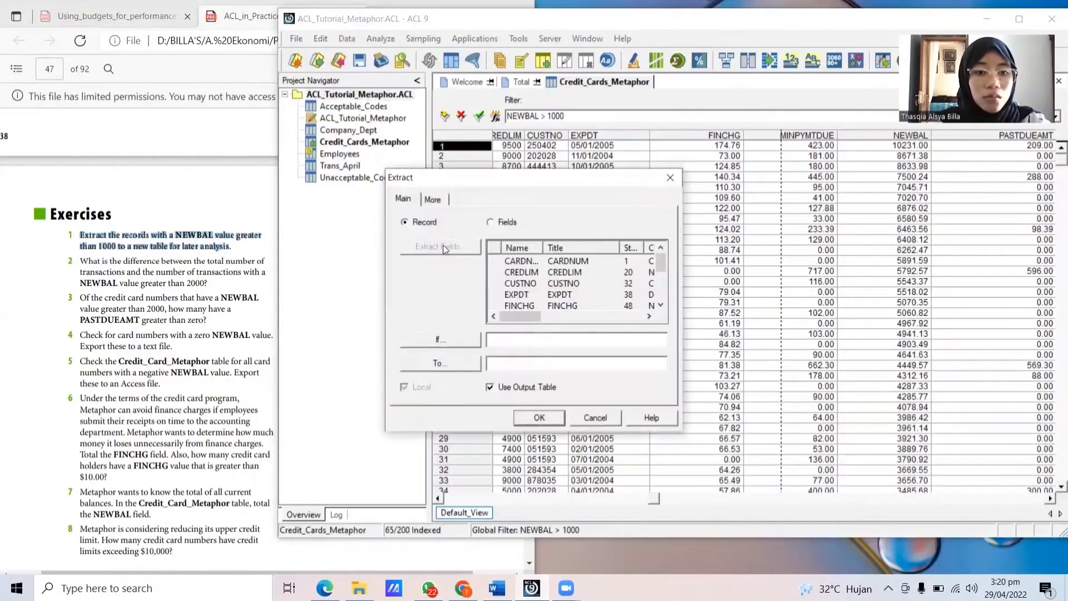
{"action": "left_click", "coordinate": [504, 365]}
{"action": "type", "text": "NEWBAL GREATER THAN 1000"}
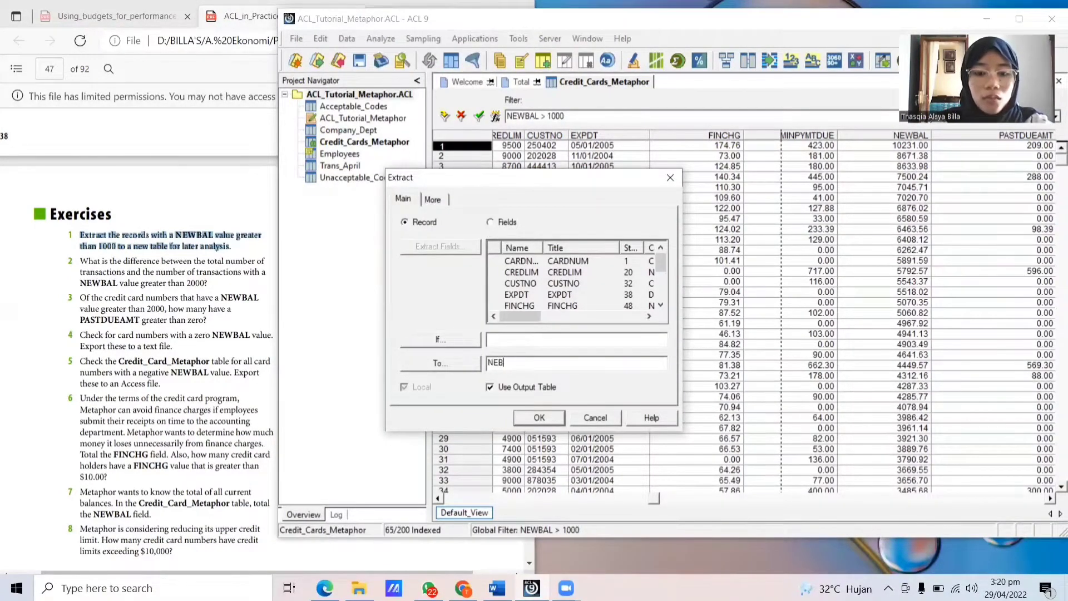
{"action": "key", "text": "Return"}
{"action": "left_click", "coordinate": [497, 339]}
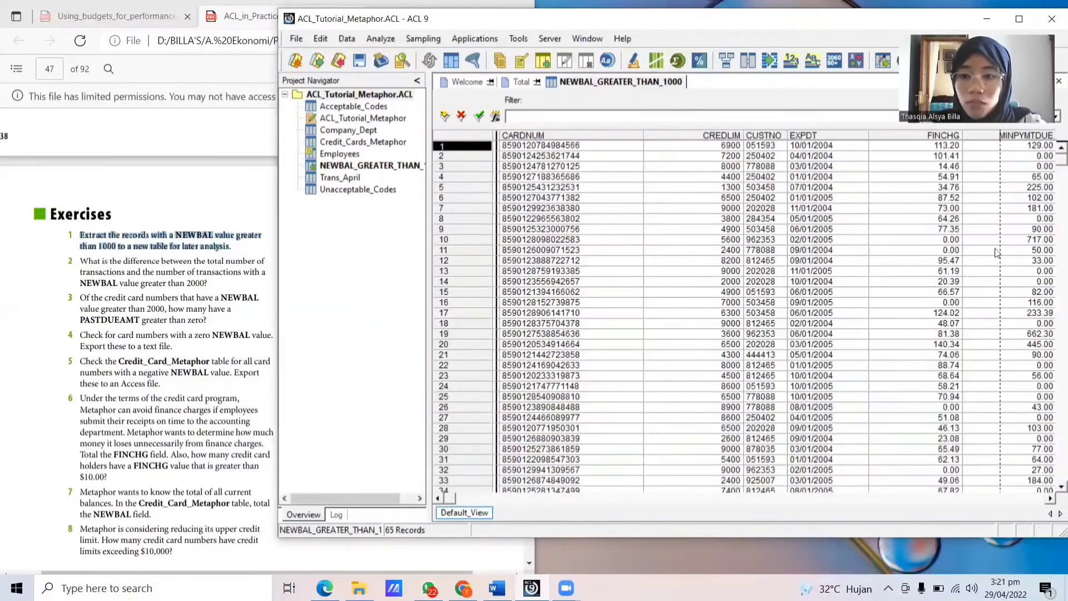
{"action": "scroll", "coordinate": [1053, 310], "scroll_direction": "down", "scroll_amount": 7}
Step: Reopen the Credit_Cards_Metaphor table and sort it by the NEWBAL column in descending order
{"action": "double_click", "coordinate": [364, 142]}
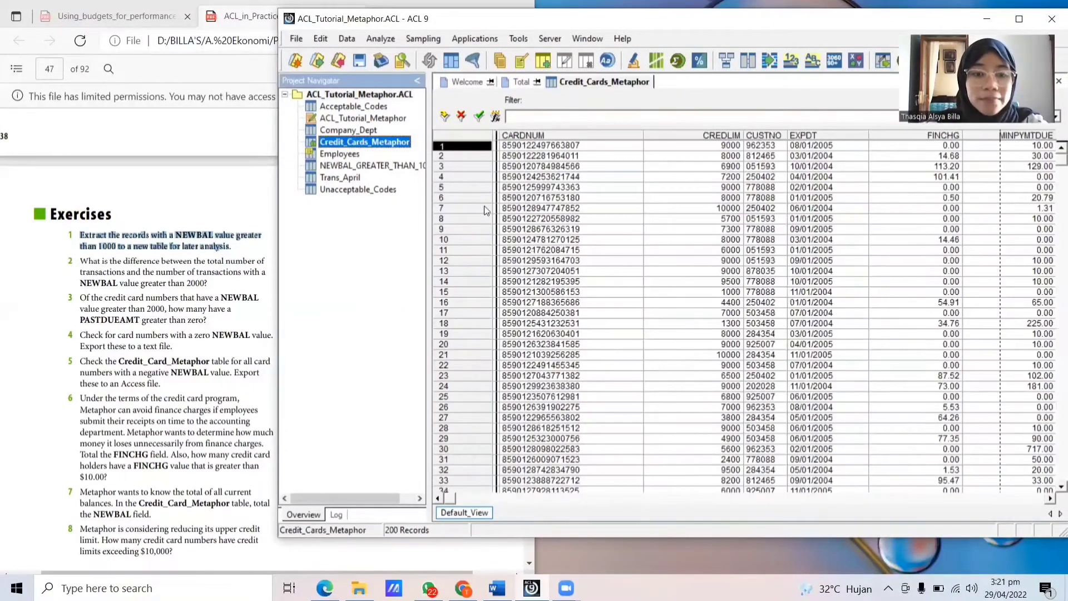
{"action": "left_click_drag", "start_coordinate": [578, 499], "coordinate": [585, 512]}
{"action": "right_click", "coordinate": [992, 136]}
{"action": "left_click", "coordinate": [986, 220]}
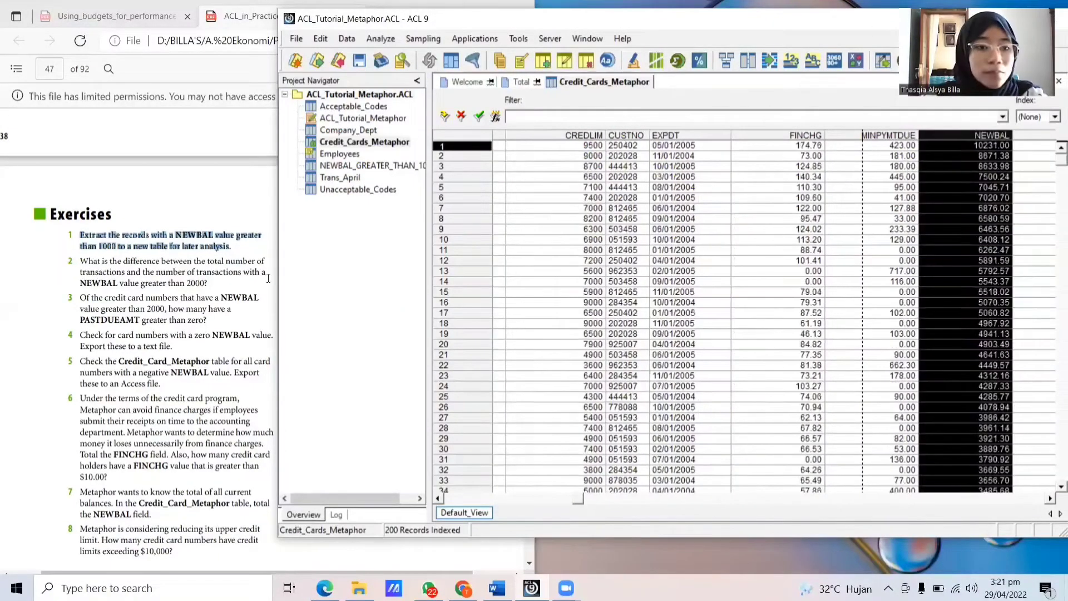
Step: Filter the sorted table with NEWBAL > 2000 and count the matching records
{"action": "type", "text": "NEWBAL > 2000"}
{"action": "key", "text": "Return"}
{"action": "left_click", "coordinate": [381, 39]}
{"action": "left_click", "coordinate": [401, 49]}
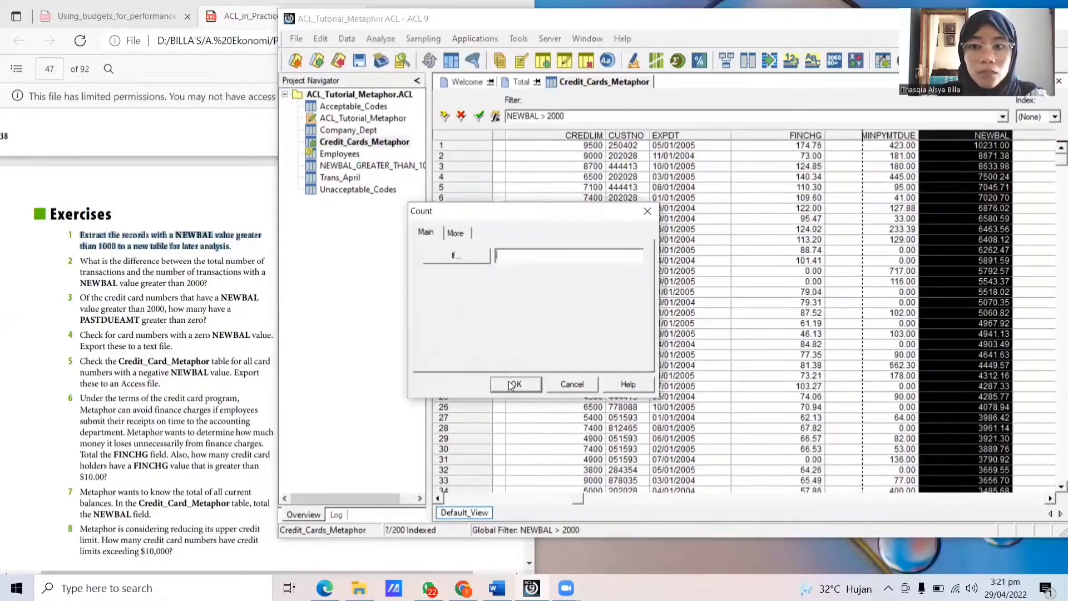
{"action": "left_click", "coordinate": [509, 382]}
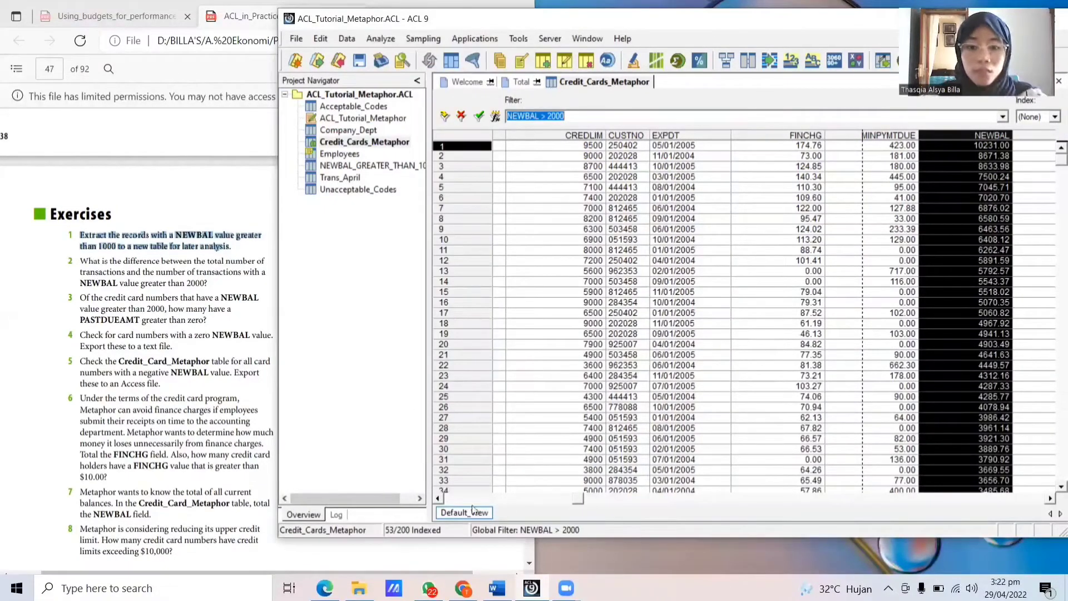
Step: View the NEWBAL_GREATER_THAN_1000 table, then reopen Credit_Cards_Metaphor and filter it again with NEWBAL > 2000
{"action": "double_click", "coordinate": [371, 166]}
{"action": "double_click", "coordinate": [365, 141]}
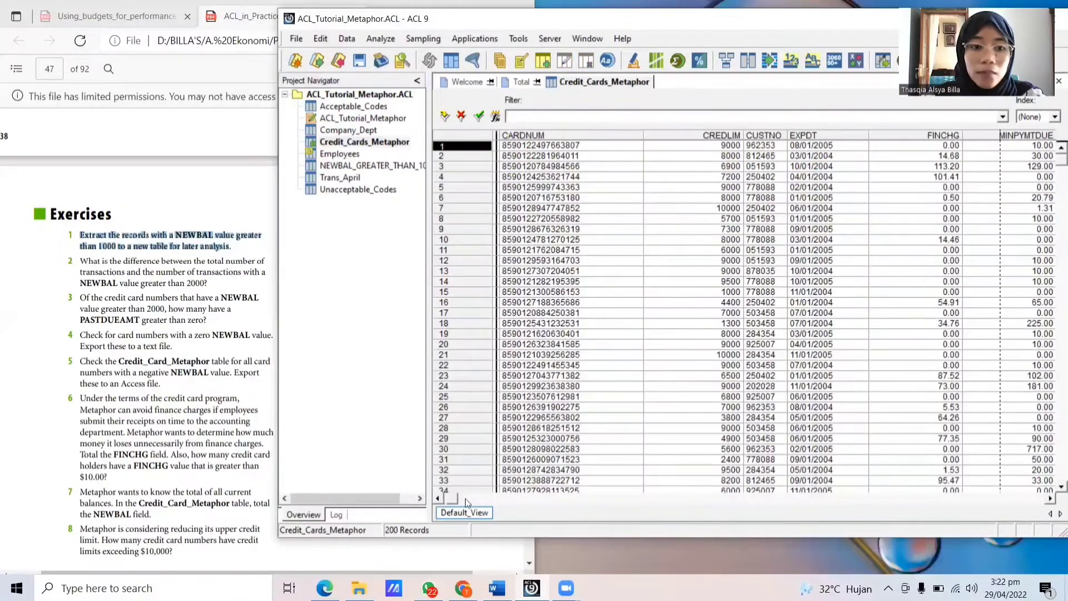
{"action": "type", "text": "NEWBAL > 2000"}
{"action": "key", "text": "Return"}
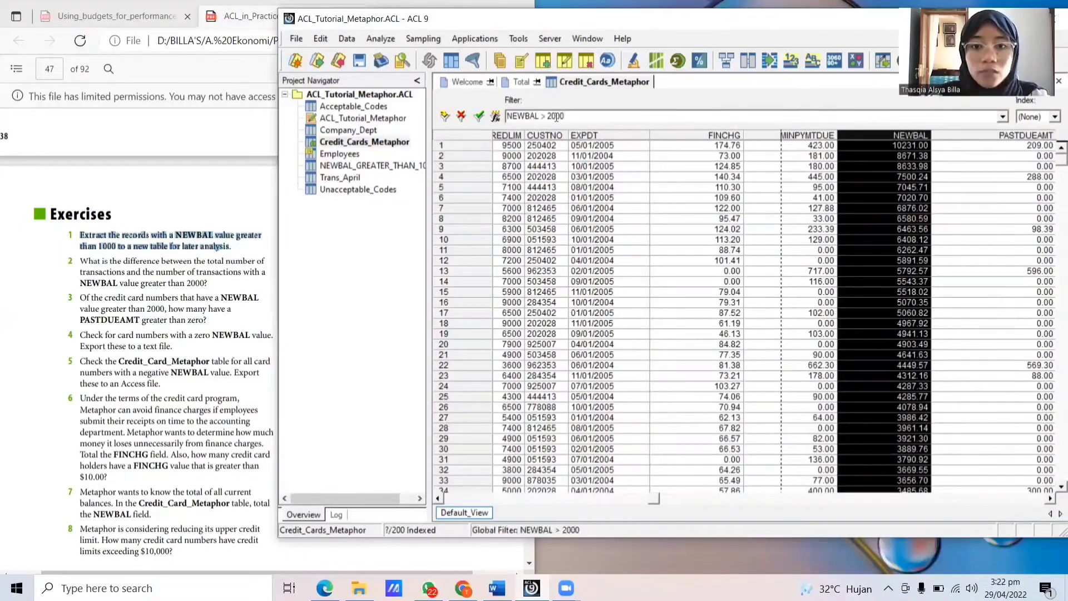
Step: Extract the filtered records to a new table named NEWBAL_GREATER_THAN_2000
{"action": "left_click", "coordinate": [347, 39]}
{"action": "left_click", "coordinate": [374, 55]}
{"action": "key", "text": "Return"}
{"action": "key", "text": "Return"}
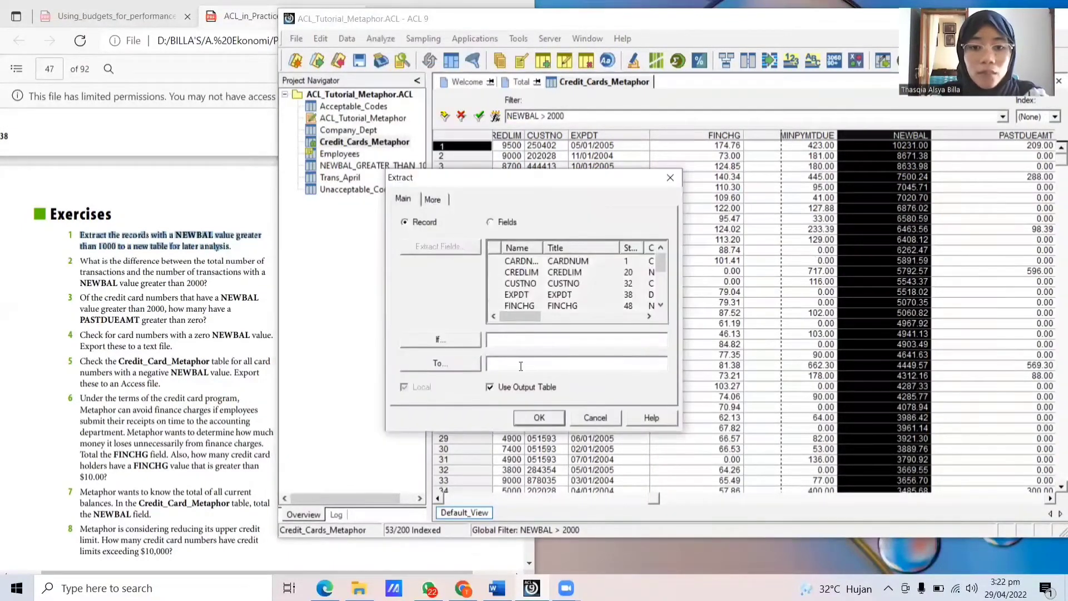
{"action": "type", "text": "NEWBAL_GREATER_THAN_2000"}
{"action": "key", "text": "Return"}
Step: Reopen the Credit_Cards_Metaphor table and filter it with NEWBAL > 2000 AND PASTDUEAMT > 0
{"action": "double_click", "coordinate": [363, 142]}
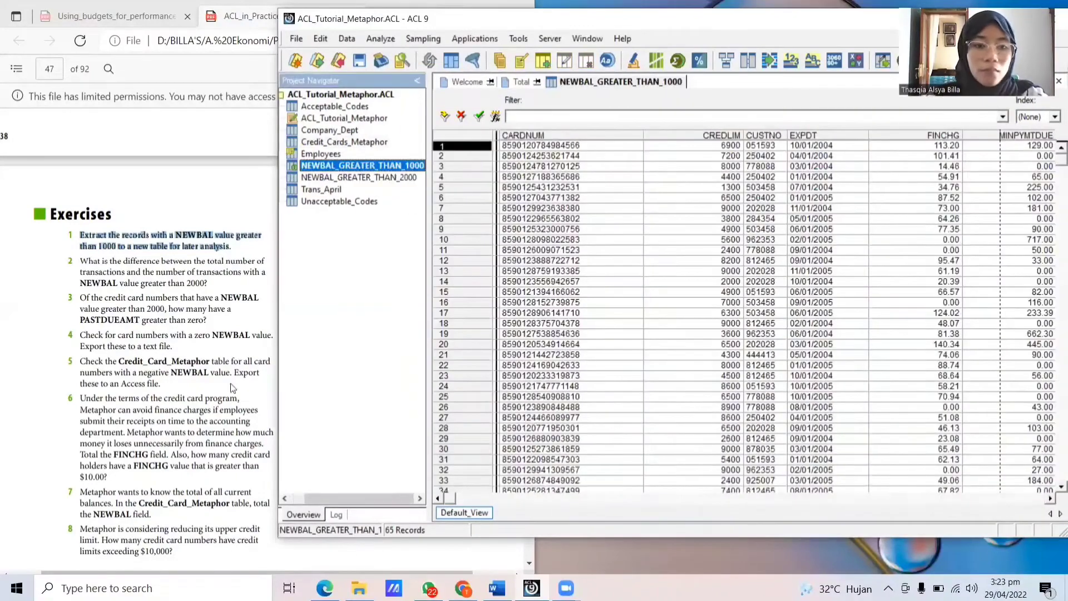
{"action": "left_click", "coordinate": [169, 317]}
{"action": "left_click", "coordinate": [649, 135]}
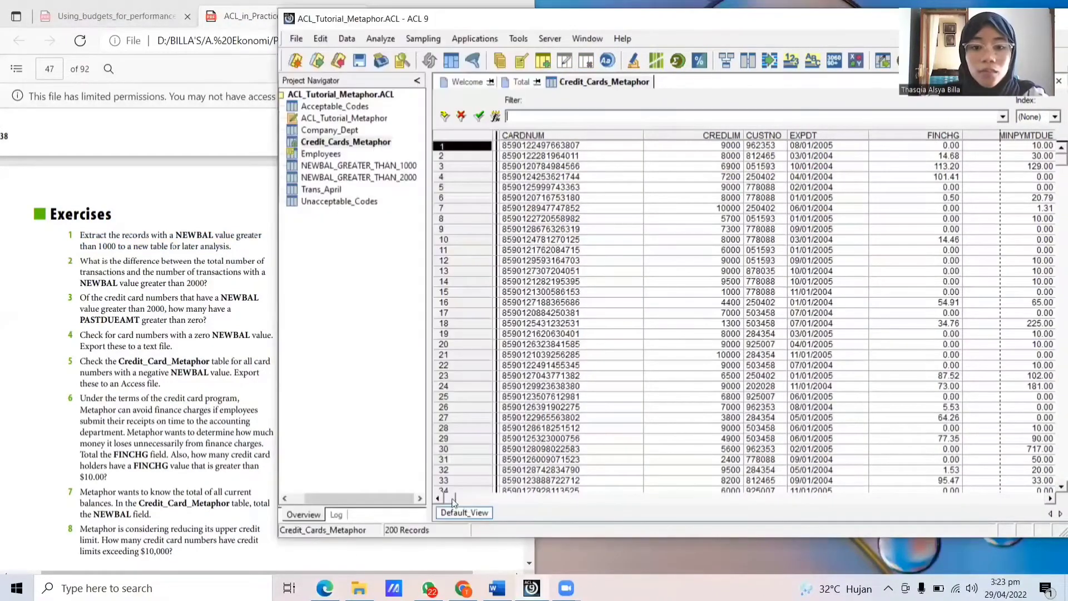
{"action": "left_click", "coordinate": [551, 136]}
{"action": "left_click", "coordinate": [558, 115]}
{"action": "type", "text": "NEWBAL > 2000 "}
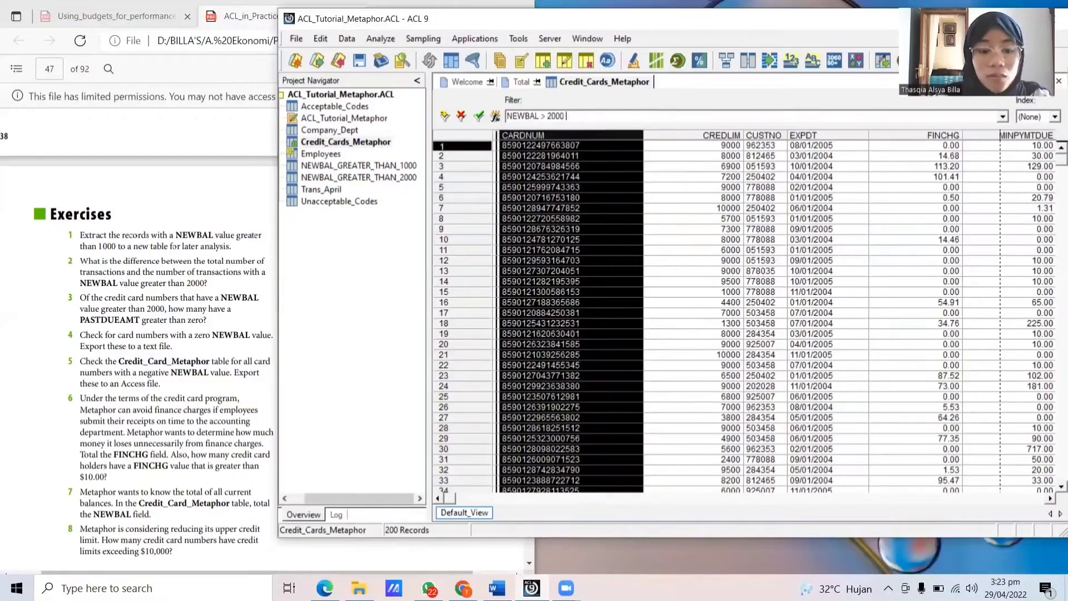
{"action": "type", "text": "AND PASTDUEAMT > 0"}
{"action": "key", "text": "Return"}
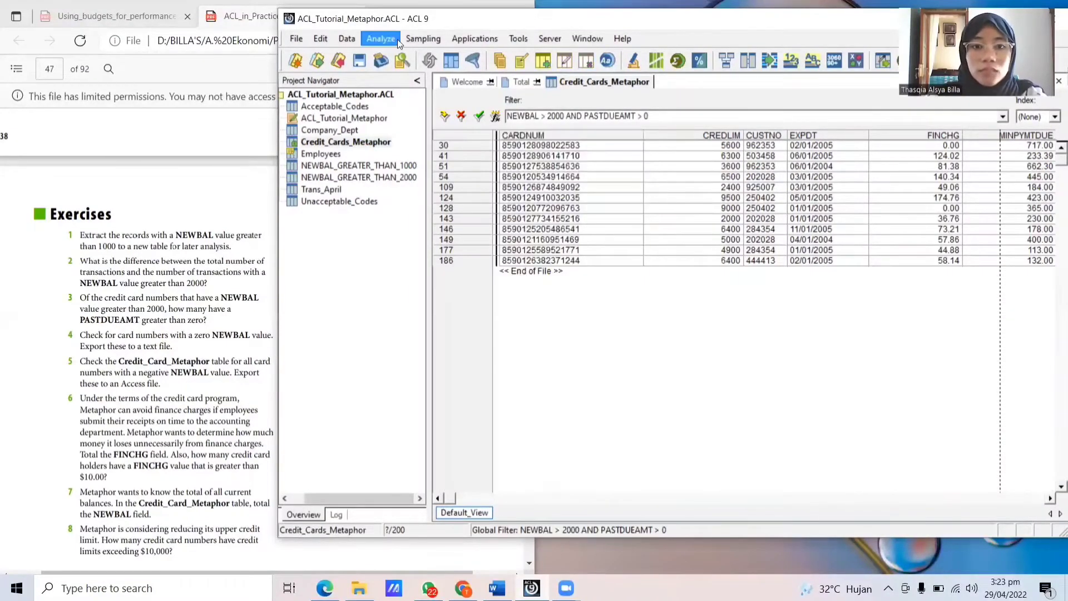
Step: Replace the table's filter with NEWBAL = 0 and count the matching records
{"action": "scroll", "coordinate": [123, 277], "scroll_direction": "down", "scroll_amount": 2}
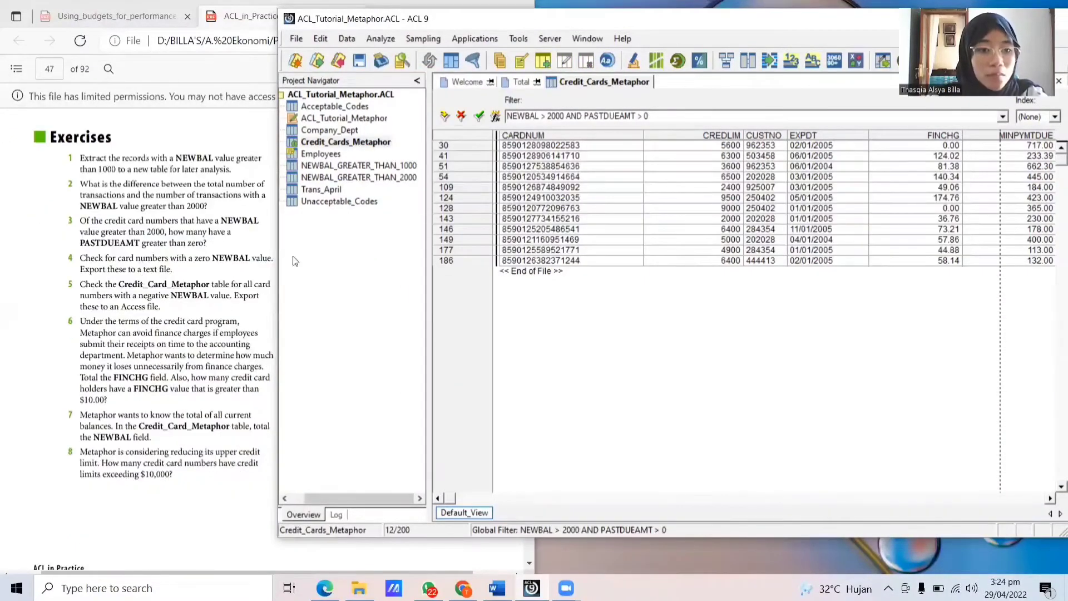
{"action": "left_click", "coordinate": [461, 116]}
{"action": "type", "text": "NEWBAL"}
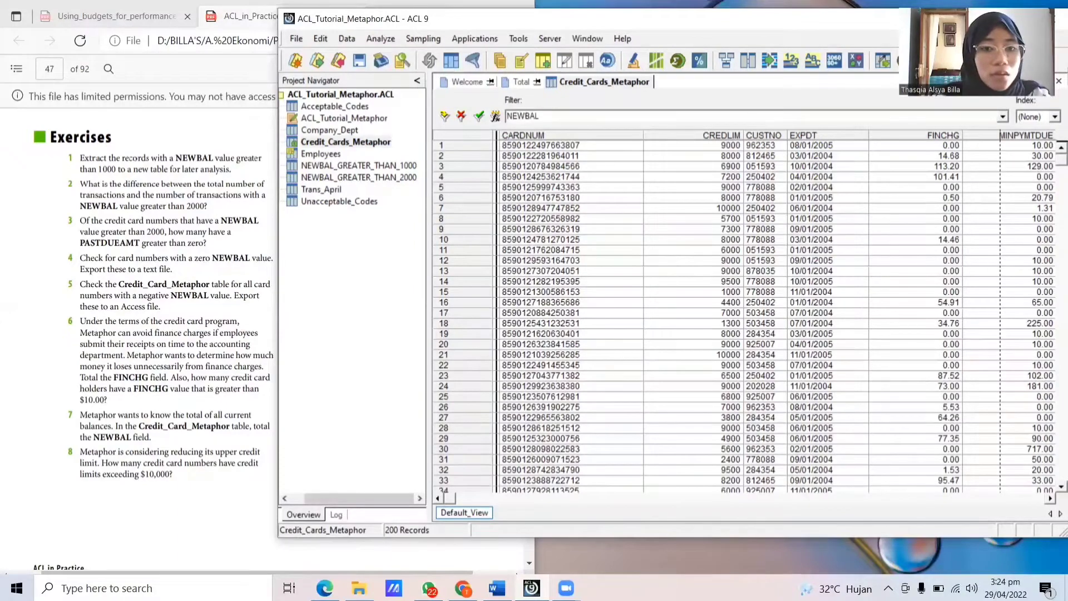
{"action": "type", "text": " = 0"}
{"action": "key", "text": "Return"}
{"action": "left_click", "coordinate": [381, 38]}
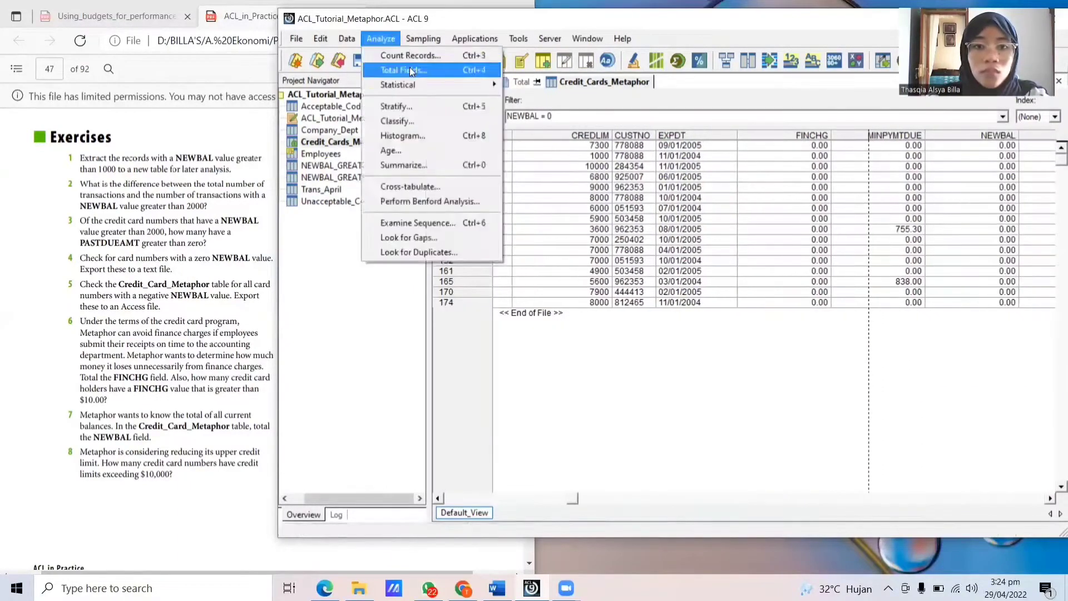
{"action": "left_click", "coordinate": [495, 506]}
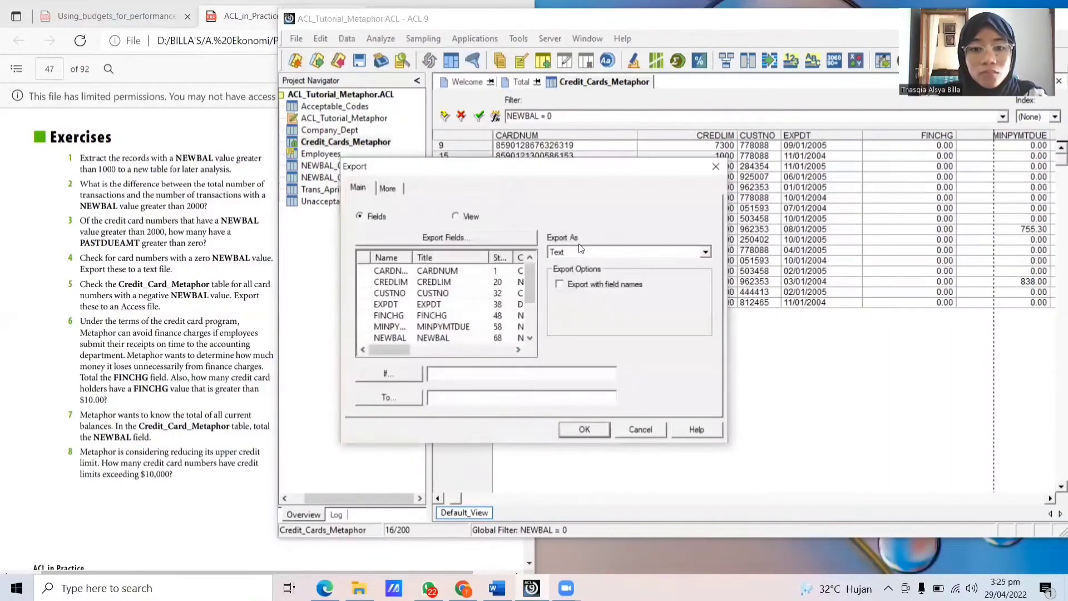
Step: Consult the PDF guide's export procedure and set the export to use the current view
{"action": "left_click", "coordinate": [180, 237]}
{"action": "scroll", "coordinate": [179, 237], "scroll_direction": "up", "scroll_amount": 20}
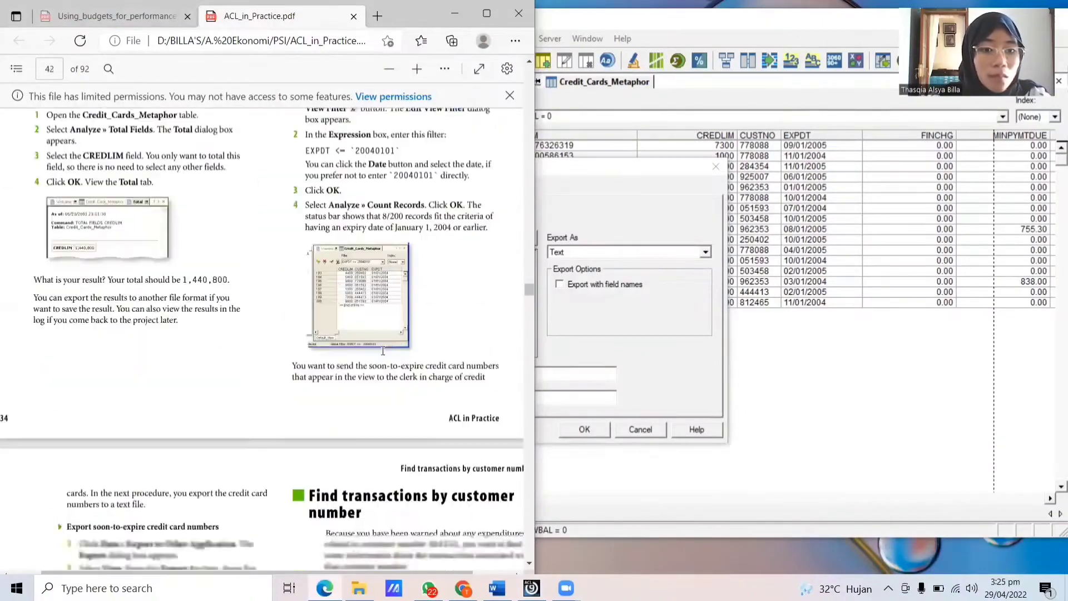
{"action": "scroll", "coordinate": [385, 393], "scroll_direction": "down", "scroll_amount": 20}
{"action": "key", "text": "alt+Tab"}
{"action": "left_click", "coordinate": [487, 398]}
{"action": "type", "text": "N"}
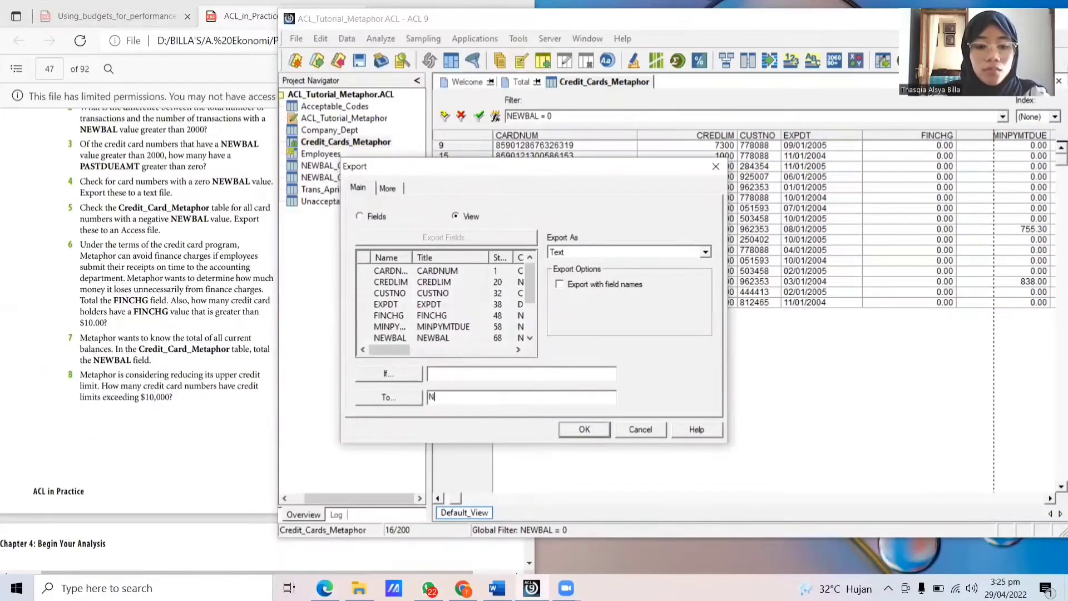
{"action": "type", "text": "ewball"}
{"action": "key", "text": "BackSpace"}
{"action": "key", "text": "BackSpace"}
{"action": "key", "text": "BackSpace"}
{"action": "key", "text": "BackSpace"}
{"action": "key", "text": "BackSpace"}
{"action": "key", "text": "BackSpace"}
{"action": "key", "text": "BackSpace"}
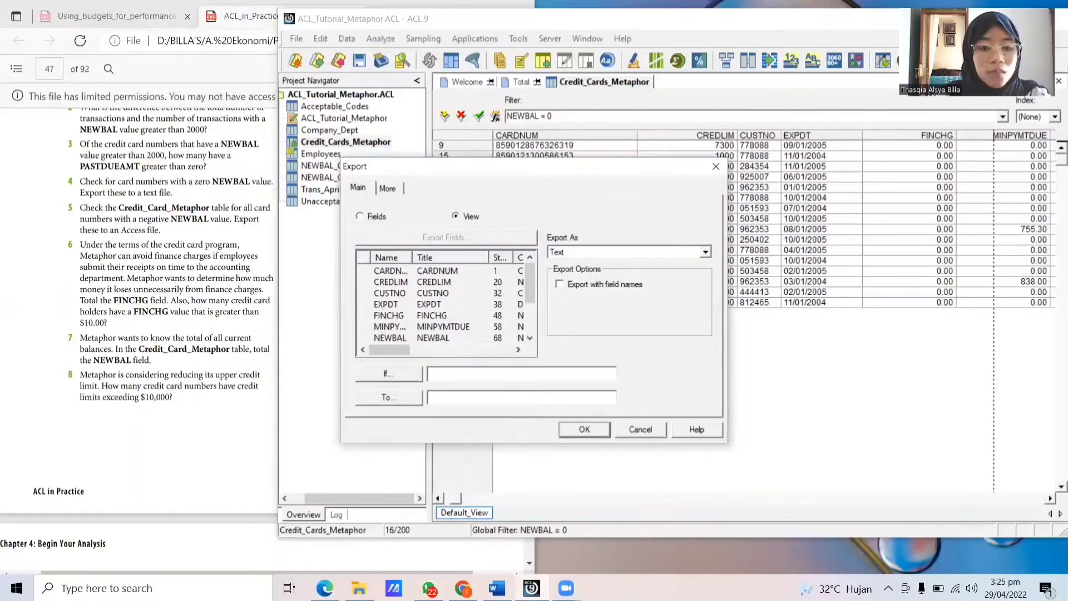
Step: Export the zero-balance view as Text to a file named Zero NEWBAL Value
{"action": "type", "text": "Zero NEWBAL Value"}
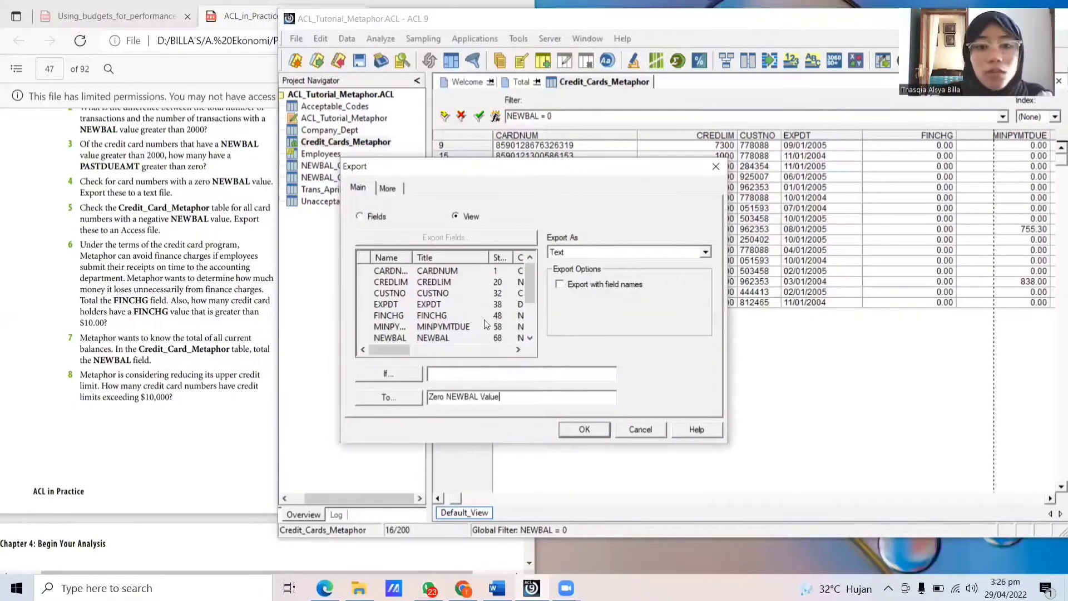
{"action": "left_click", "coordinate": [705, 252]}
{"action": "left_click", "coordinate": [584, 429]}
Step: Return to the Credit_Cards_Metaphor table and filter it with NEWBAL < 0
{"action": "left_click", "coordinate": [579, 83]}
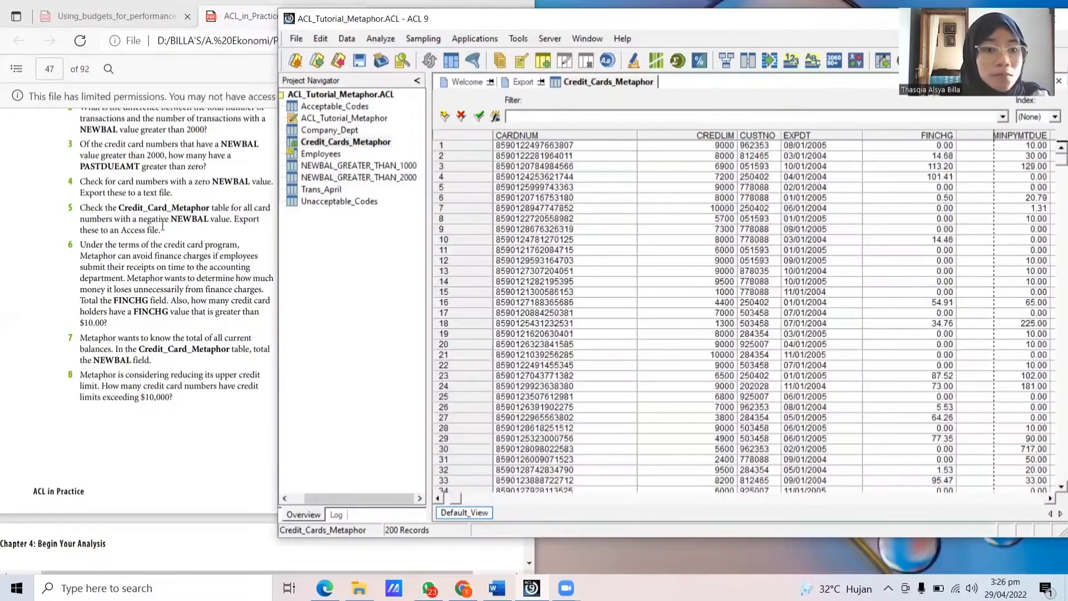
{"action": "type", "text": "NEWBAL < 0"}
{"action": "key", "text": "Return"}
{"action": "scroll", "coordinate": [588, 504], "scroll_direction": "left", "scroll_amount": 5}
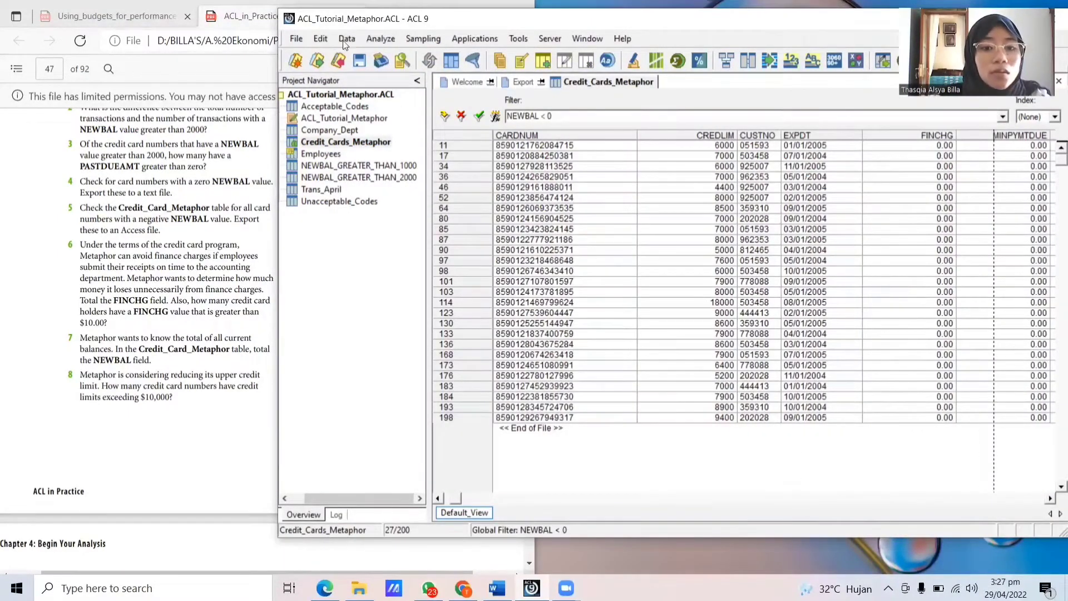
{"action": "left_click", "coordinate": [343, 40]}
{"action": "left_click", "coordinate": [367, 89]}
{"action": "scroll", "coordinate": [206, 316], "scroll_direction": "up", "scroll_amount": 2}
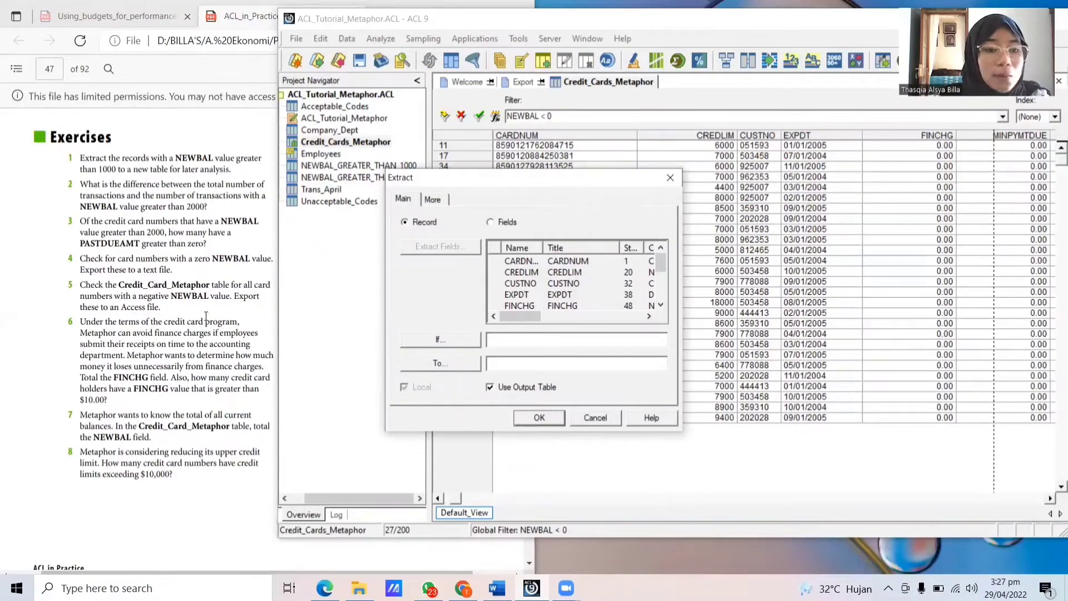
{"action": "left_click", "coordinate": [490, 222]}
{"action": "left_click", "coordinate": [405, 222]}
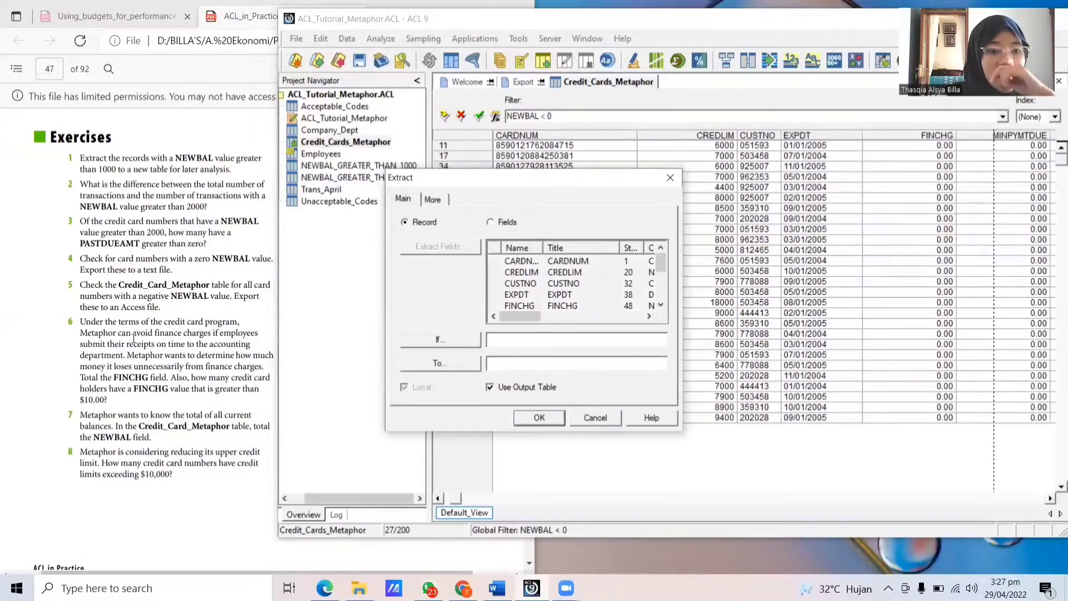
{"action": "left_click", "coordinate": [670, 178]}
Step: Export the current view of negative-balance records as Text to a file named Negative NEWBAL Value
{"action": "left_click", "coordinate": [346, 39]}
{"action": "left_click", "coordinate": [370, 71]}
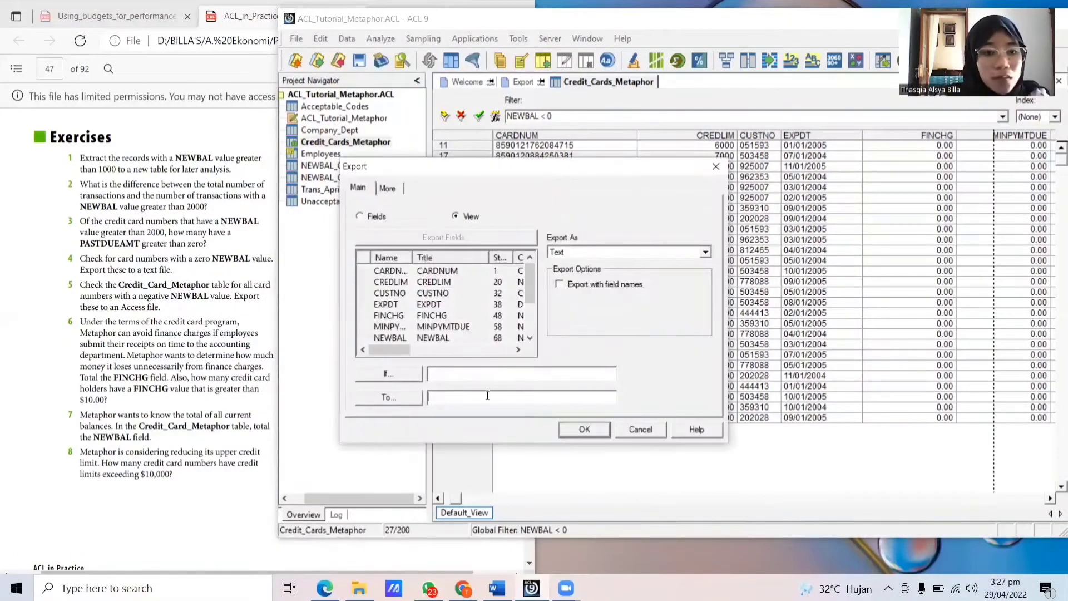
{"action": "type", "text": "Negative NEWBAL"}
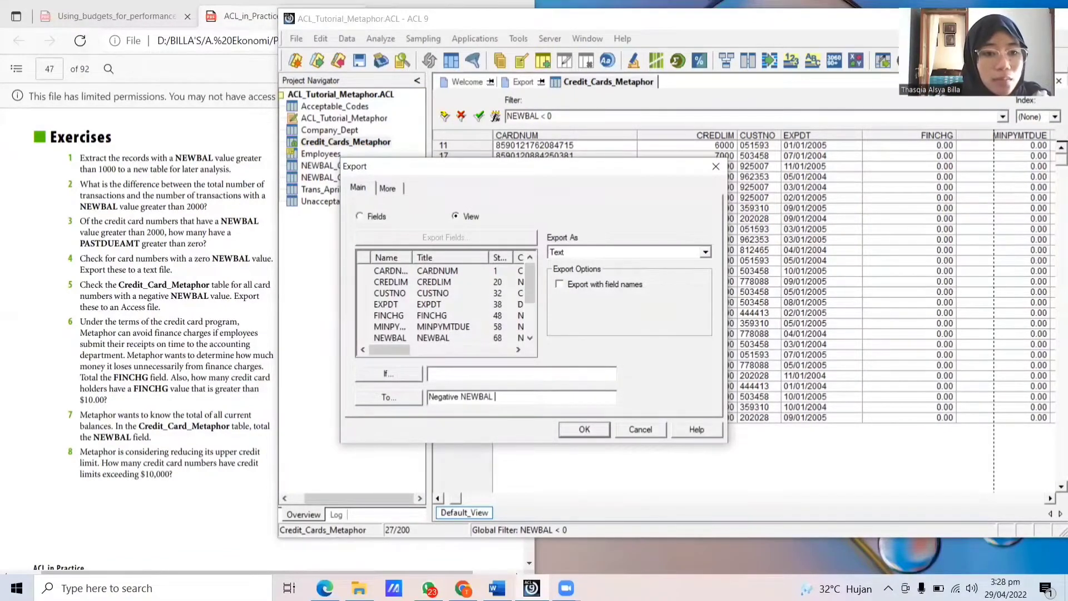
{"action": "type", "text": " Value"}
{"action": "left_click", "coordinate": [585, 430]}
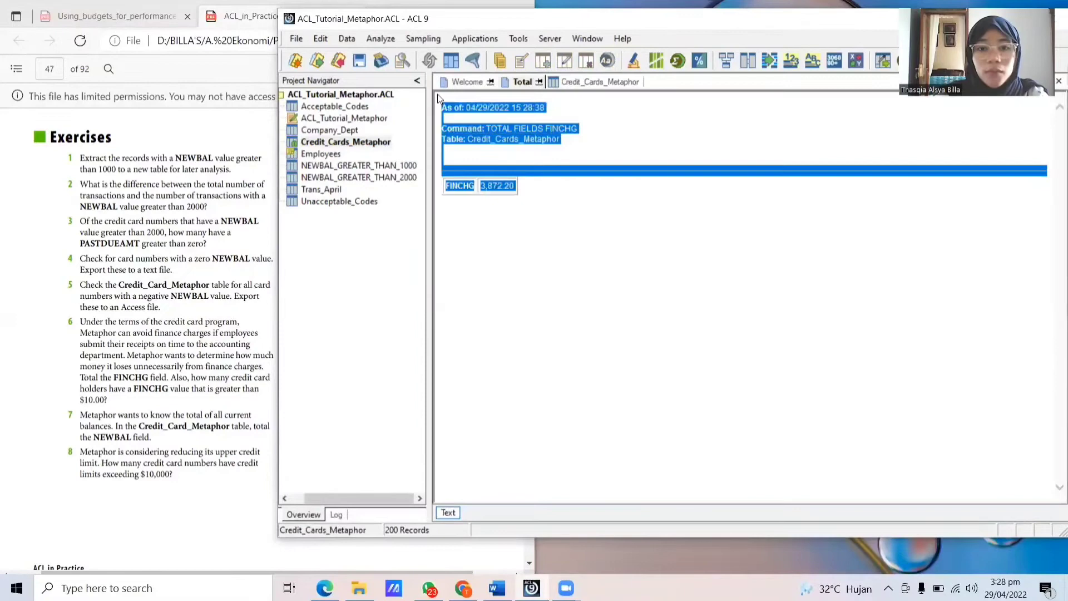
Step: Return from the FINCHG total to the Credit_Cards_Metaphor table and filter it with FINCHG > 10000
{"action": "left_click", "coordinate": [440, 98]}
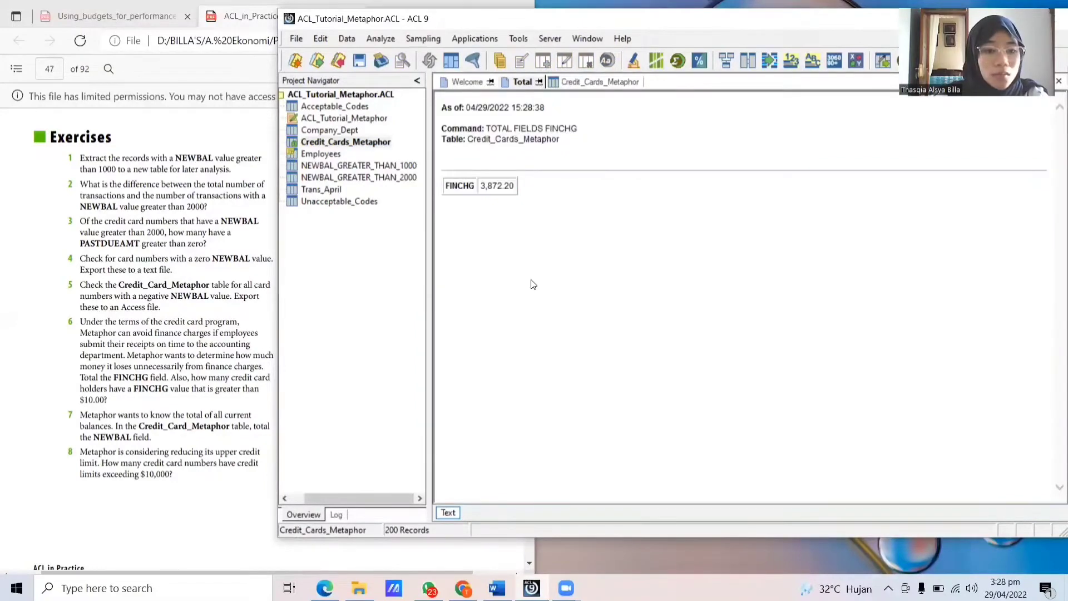
{"action": "left_click", "coordinate": [599, 82]}
{"action": "type", "text": "FINCHG > 10000"}
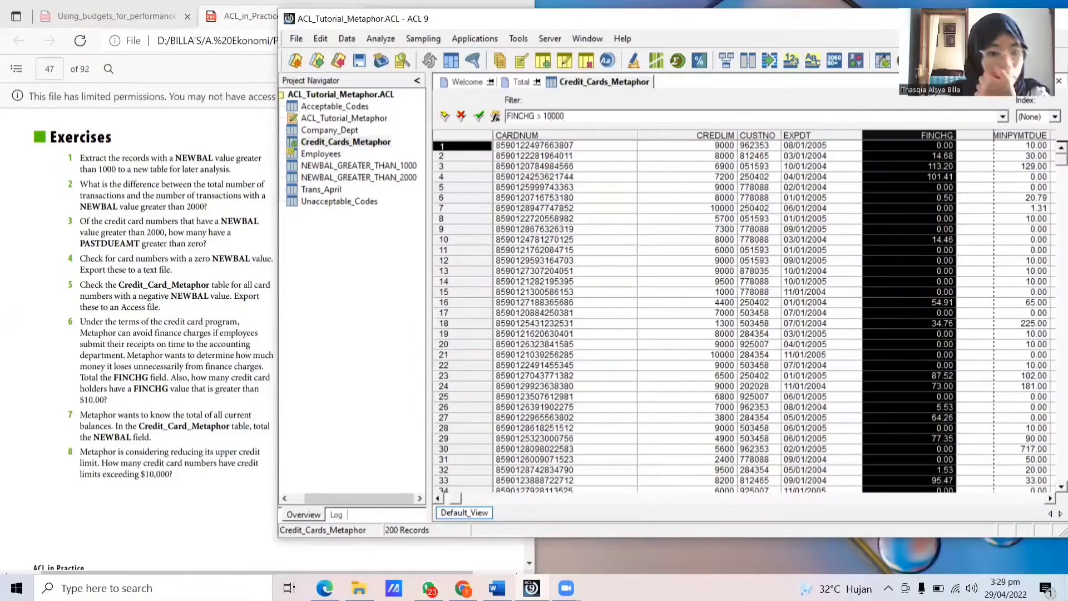
{"action": "key", "text": "Return"}
{"action": "scroll", "coordinate": [531, 156], "scroll_direction": "down", "scroll_amount": 6}
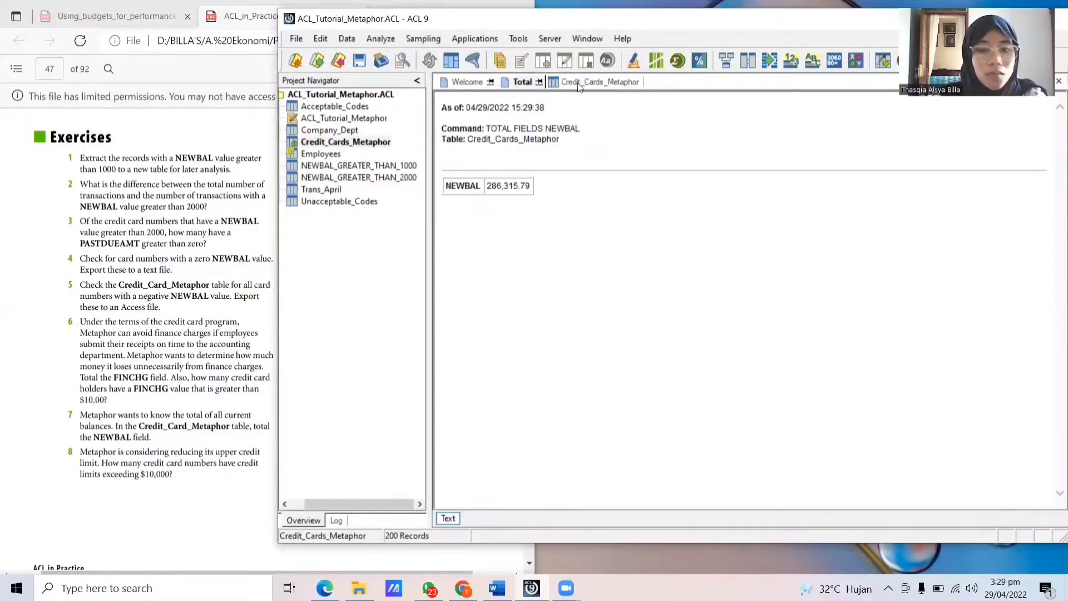
Step: Return from the NEWBAL total to the Credit_Cards_Metaphor table and filter it with CREDLIM > 10000
{"action": "left_click", "coordinate": [600, 82]}
{"action": "type", "text": "CREDLIM > 10000"}
{"action": "key", "text": "Return"}
{"action": "left_click", "coordinate": [400, 37]}
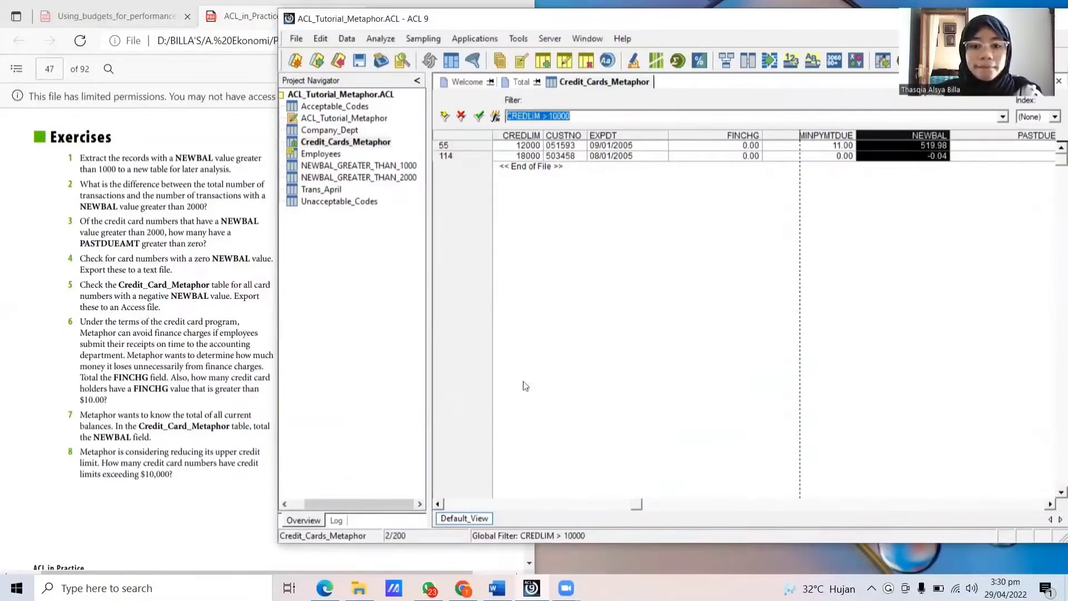
{"action": "left_click", "coordinate": [523, 383]}
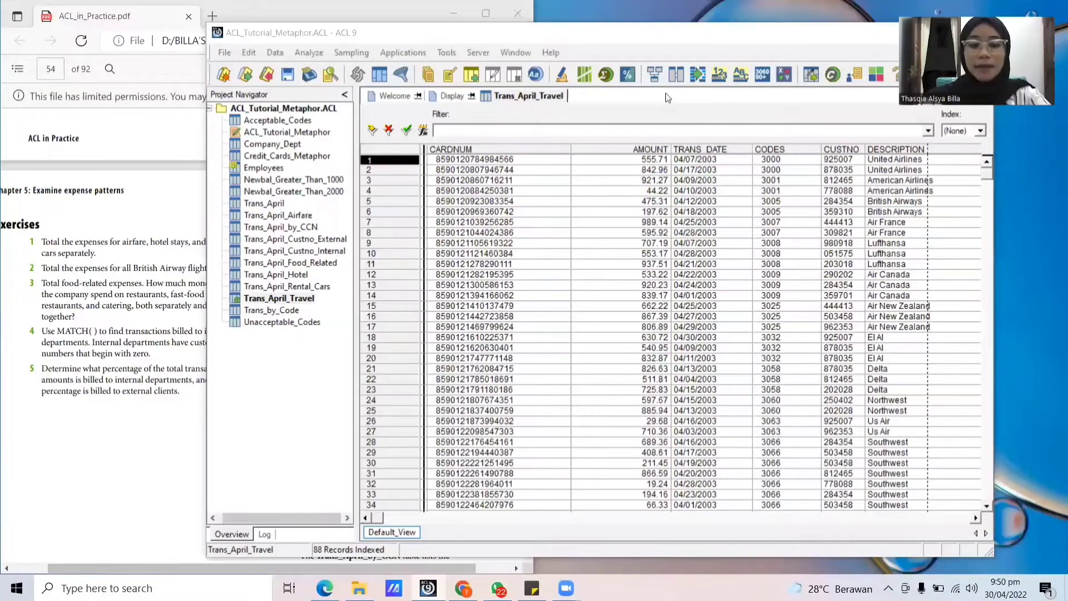
Step: Consult the Chapter 5 exercises in the PDF, return to ACL and quick sort the Trans_April_Travel table ascending by CODES
{"action": "left_click", "coordinate": [99, 260]}
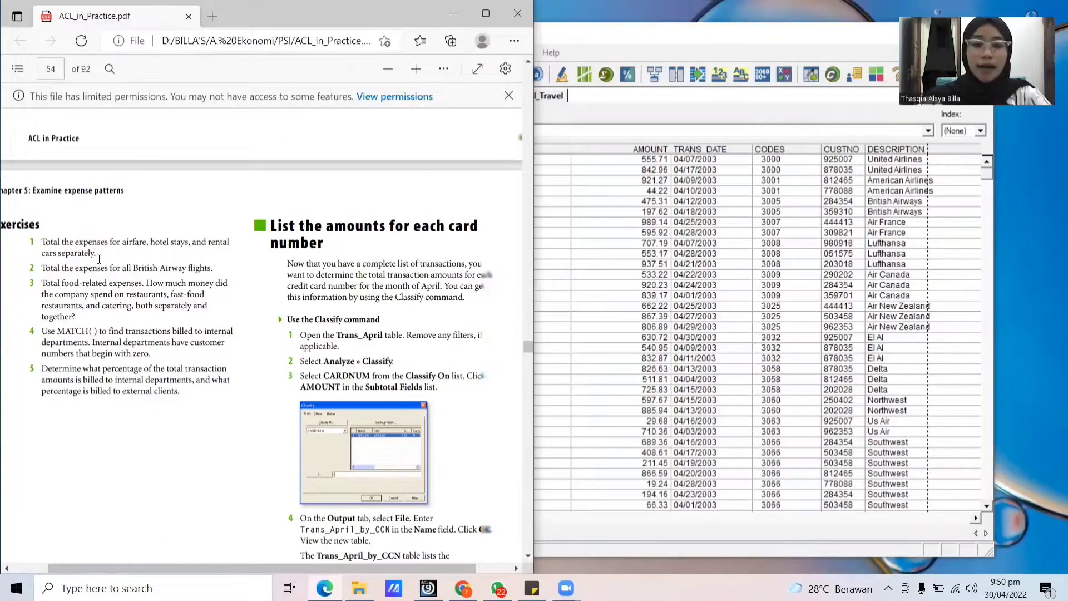
{"action": "left_click", "coordinate": [555, 116]}
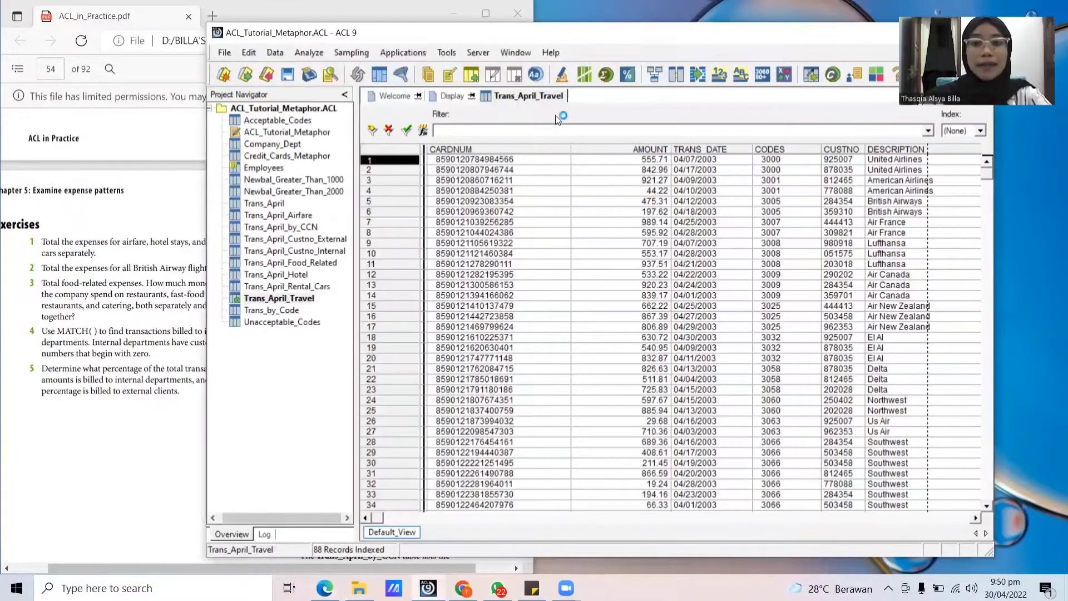
{"action": "left_click", "coordinate": [298, 301]}
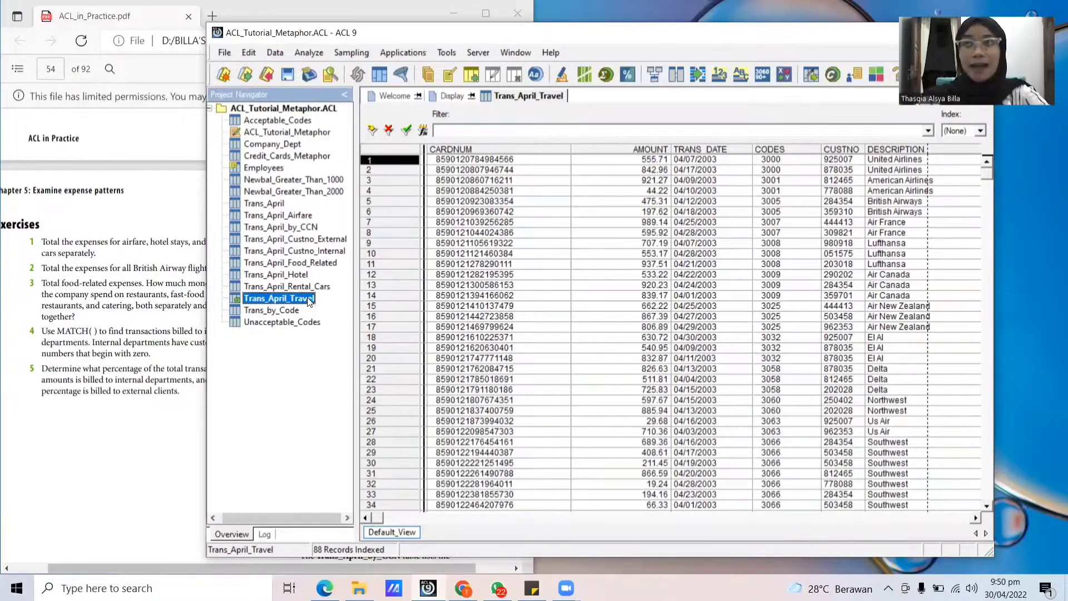
{"action": "left_click", "coordinate": [793, 152]}
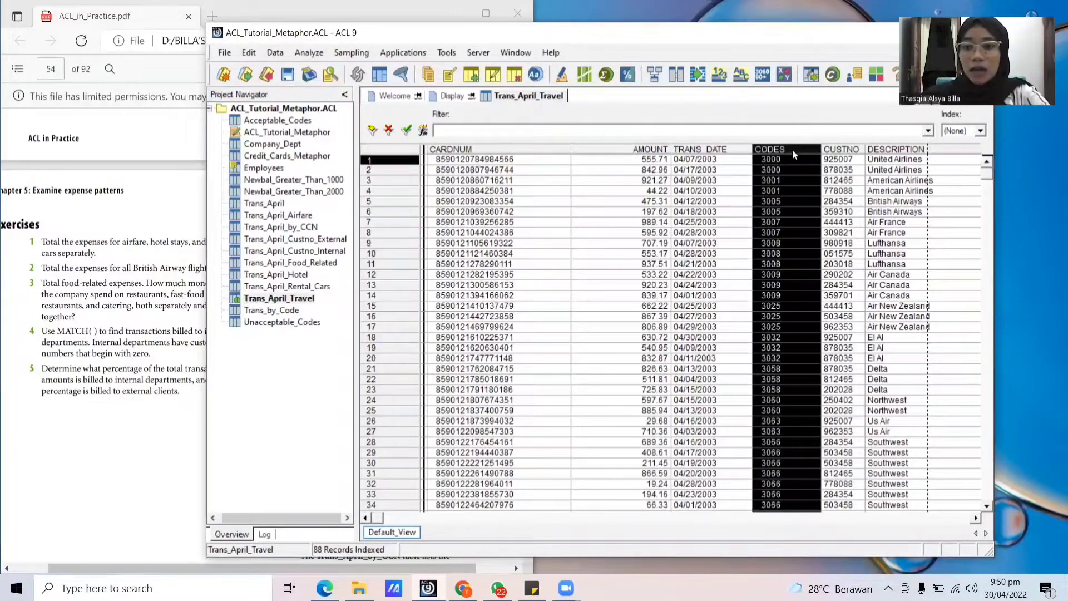
{"action": "right_click", "coordinate": [801, 155]}
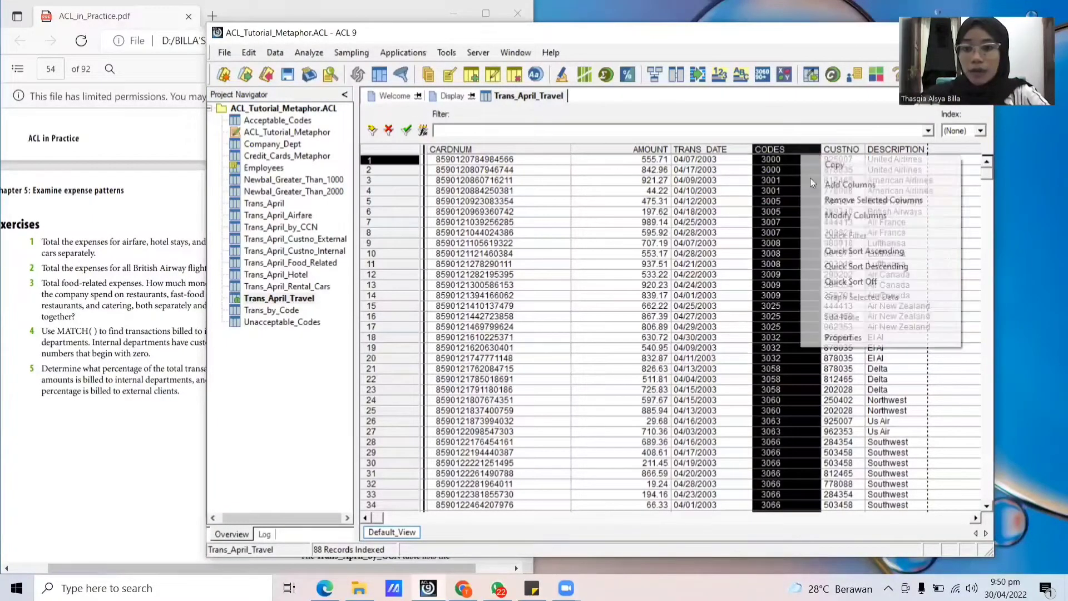
{"action": "left_click", "coordinate": [838, 251]}
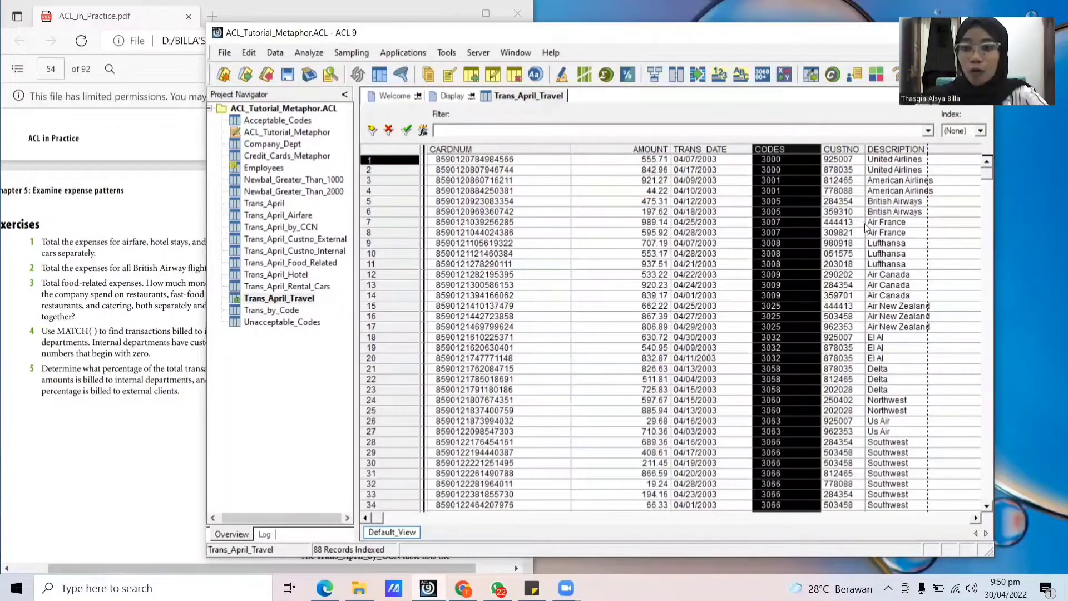
Step: Check the airline codes in Trans_April_Travel, start a record extract and insert the BETWEEN function as its If condition
{"action": "scroll", "coordinate": [986, 203], "scroll_direction": "down", "scroll_amount": 1}
{"action": "scroll", "coordinate": [986, 203], "scroll_direction": "down", "scroll_amount": 3}
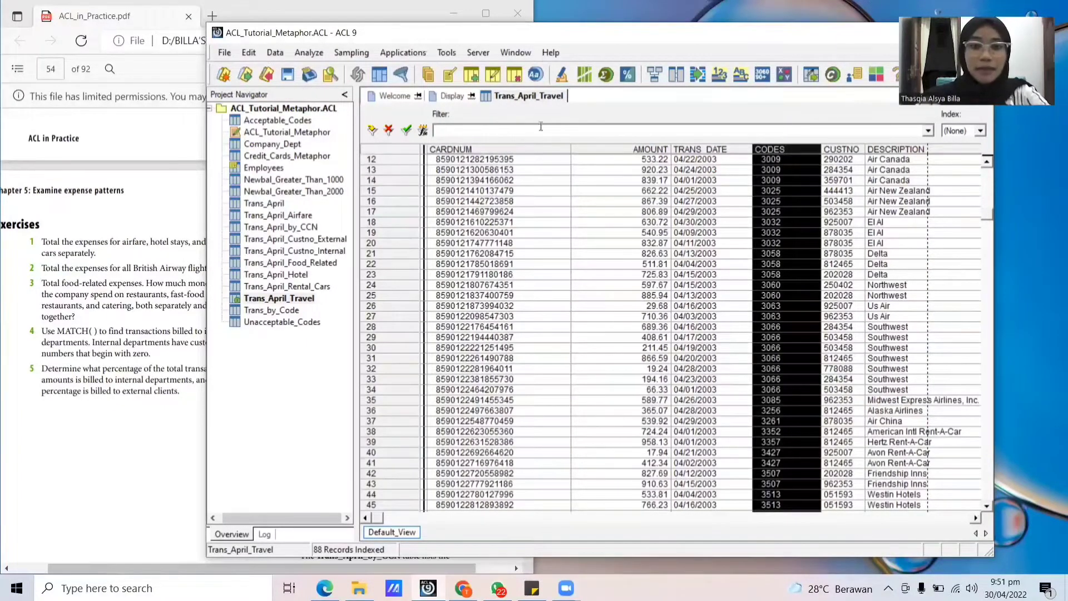
{"action": "left_click", "coordinate": [376, 148]}
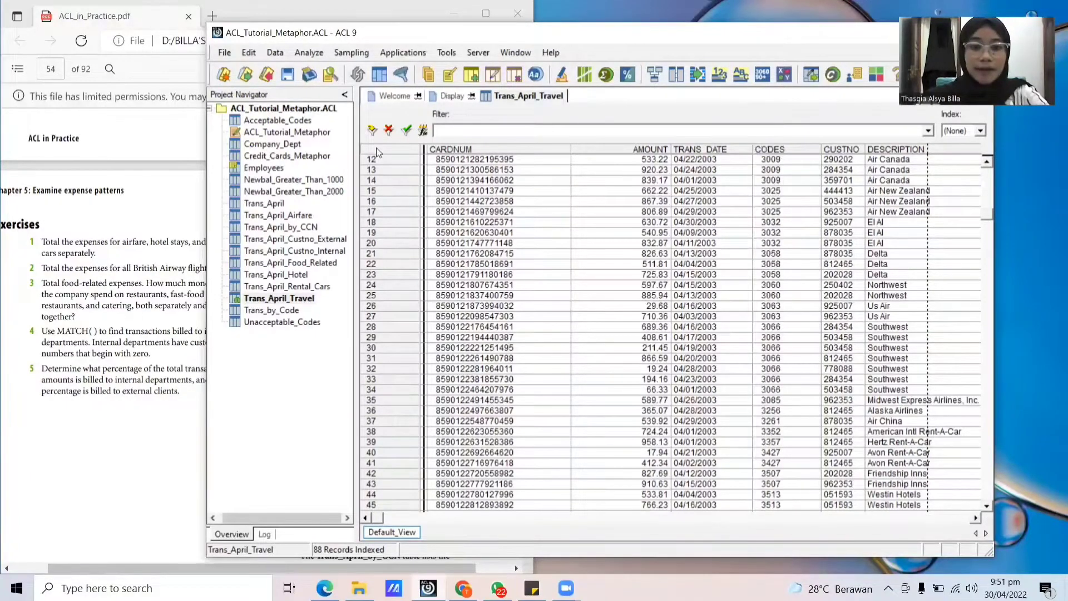
{"action": "left_click", "coordinate": [275, 52]}
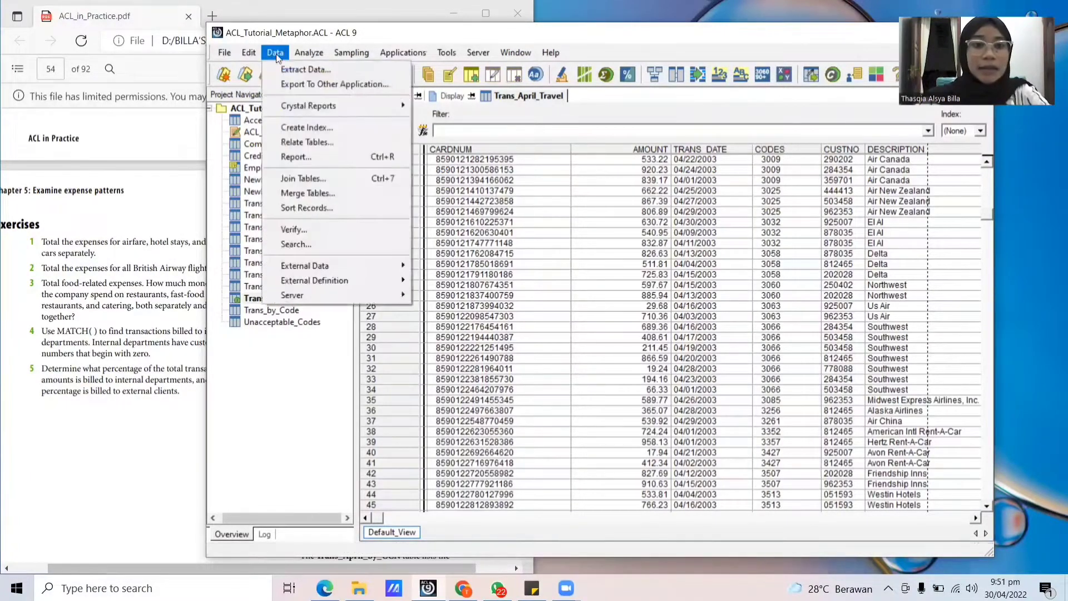
{"action": "left_click", "coordinate": [300, 69]}
{"action": "left_click", "coordinate": [448, 338]}
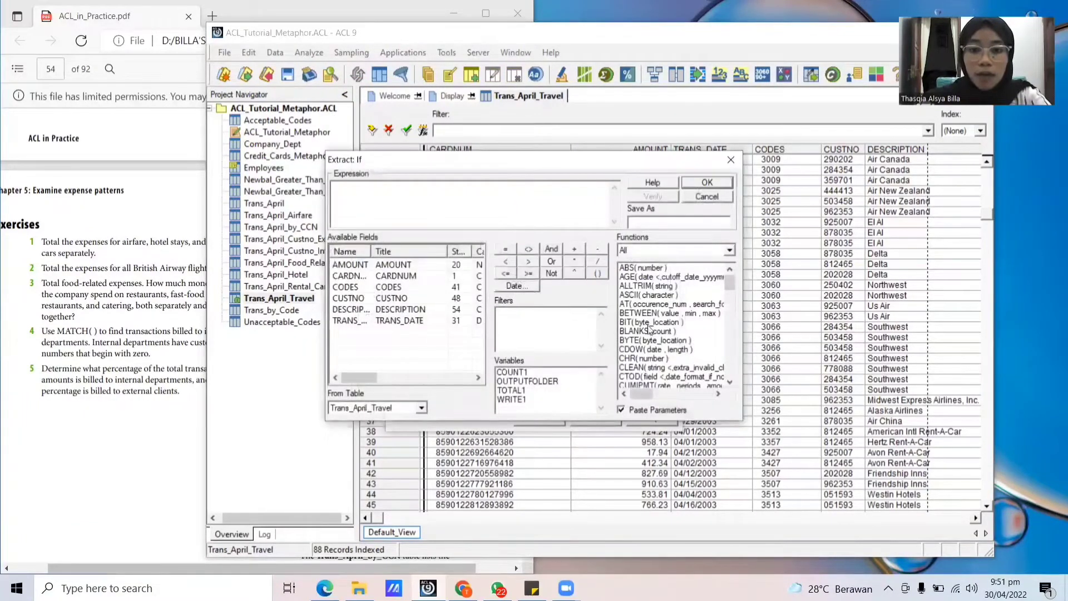
{"action": "double_click", "coordinate": [644, 314]}
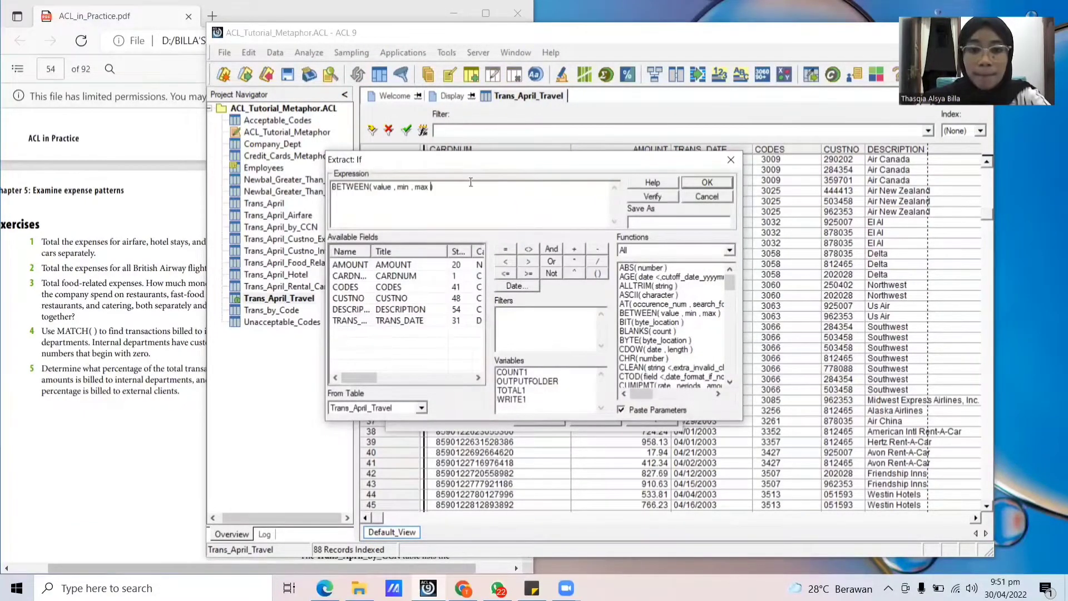
Step: Complete the condition as BETWEEN(ALLTRIM(CODE) , "3000" , "3261") and verify the expression
{"action": "left_click_drag", "start_coordinate": [434, 186], "coordinate": [377, 185]}
{"action": "key", "text": "BackSpace"}
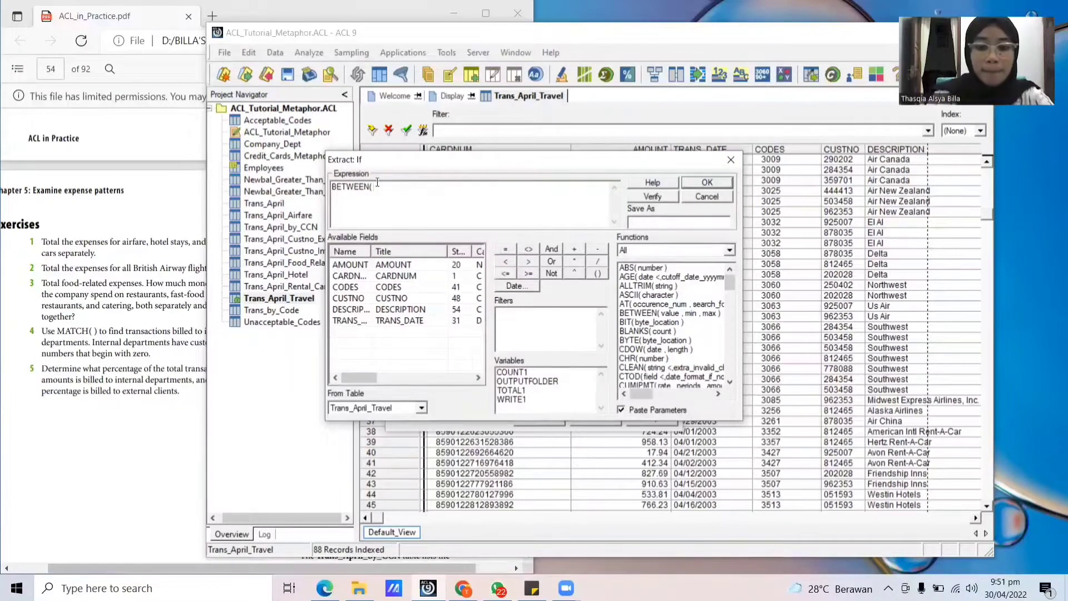
{"action": "type", "text": "ALLTRI"}
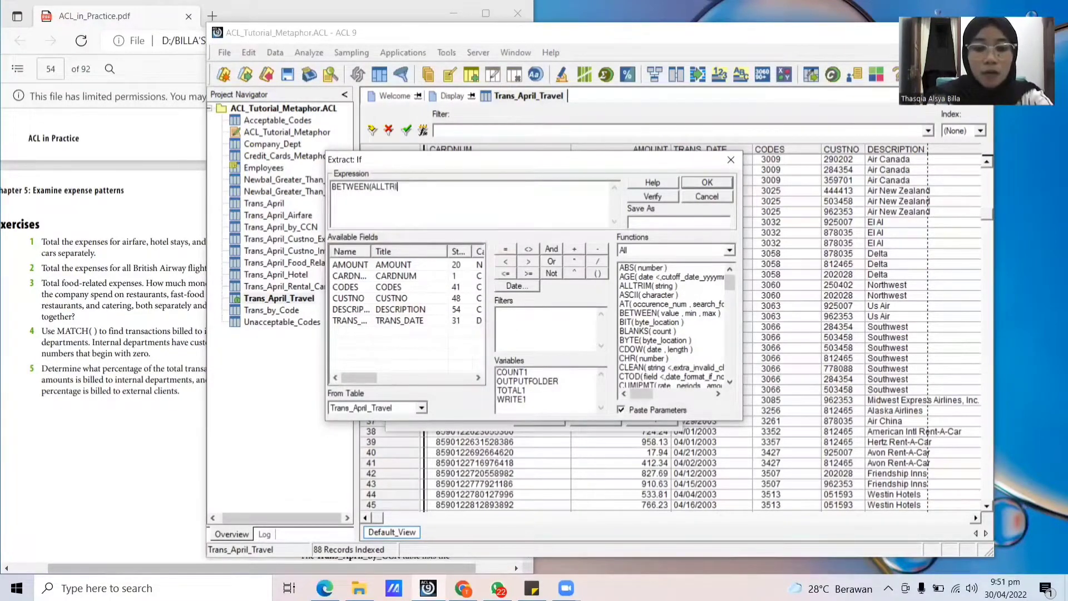
{"action": "type", "text": "M(CODE) ,"}
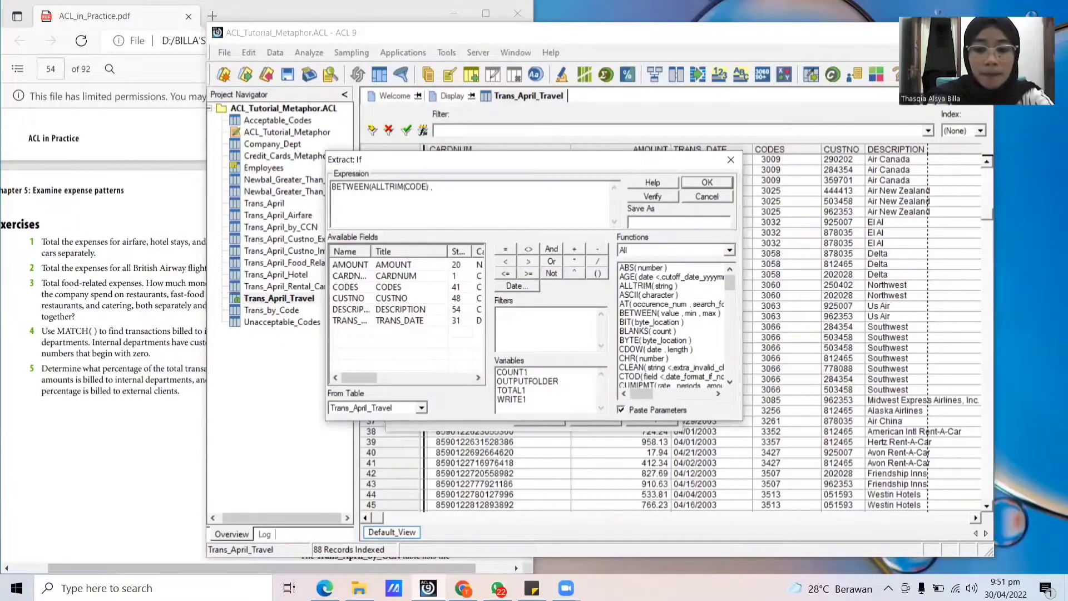
{"action": "type", "text": " \"3000\" , \"3261"}
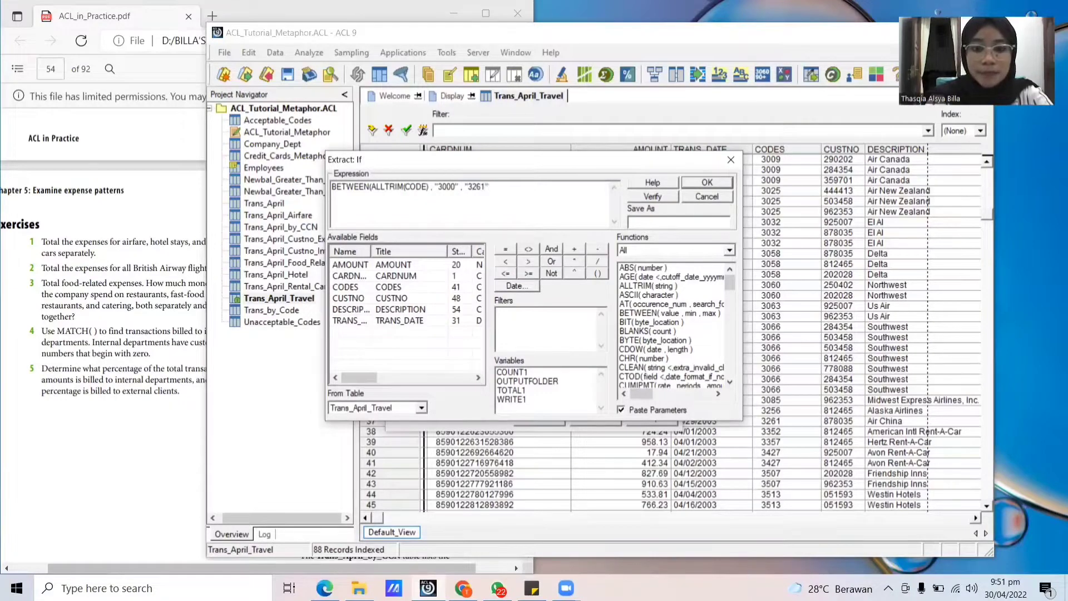
{"action": "left_click", "coordinate": [647, 198]}
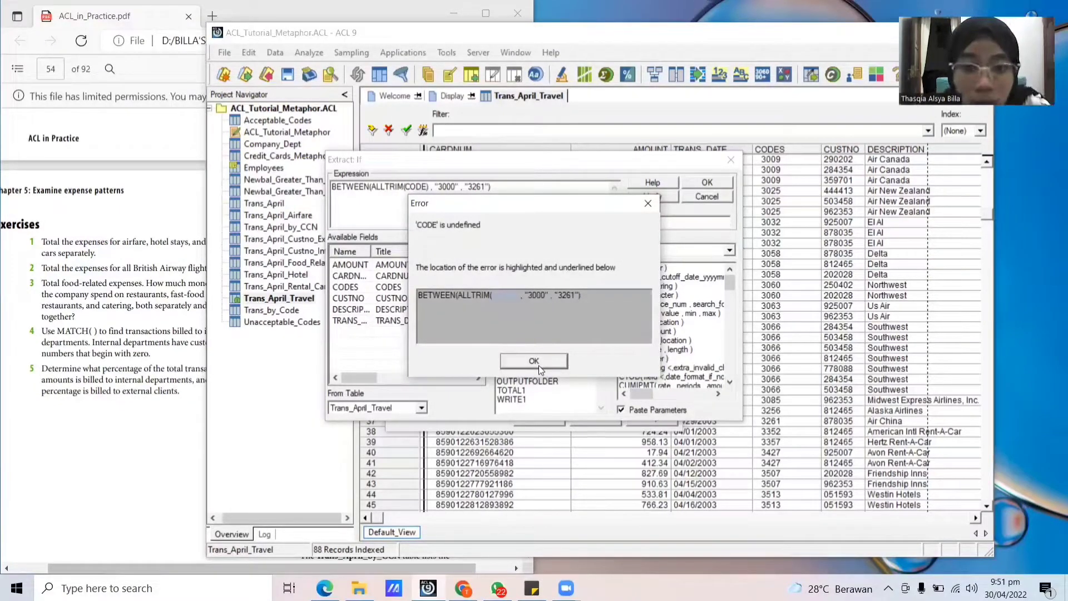
{"action": "left_click", "coordinate": [648, 204]}
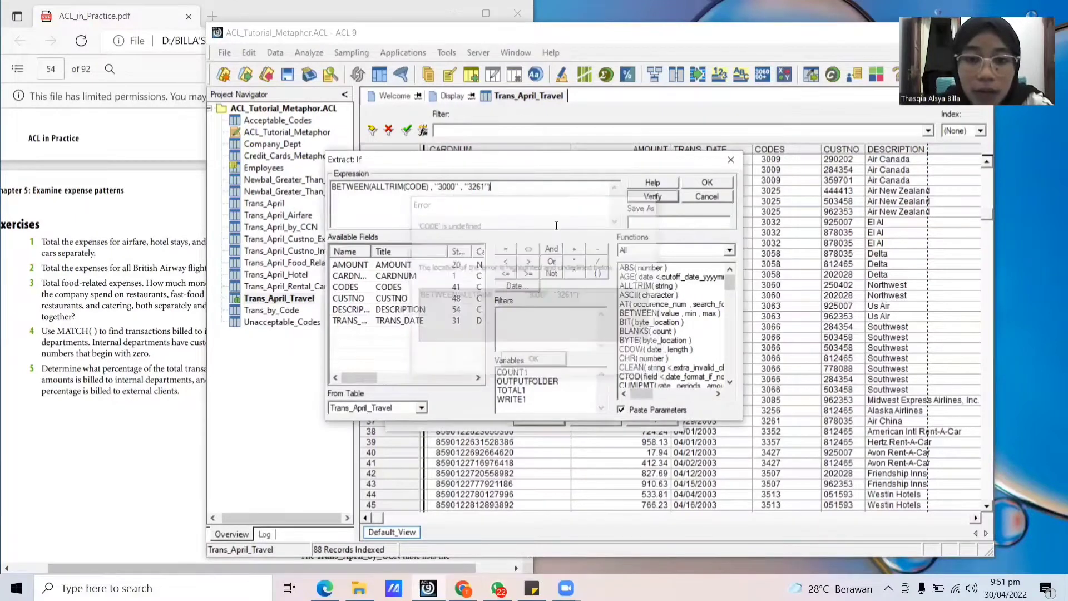
Step: Correct the field name in the condition to CODES, verify the expression and accept it
{"action": "type", "text": "S"}
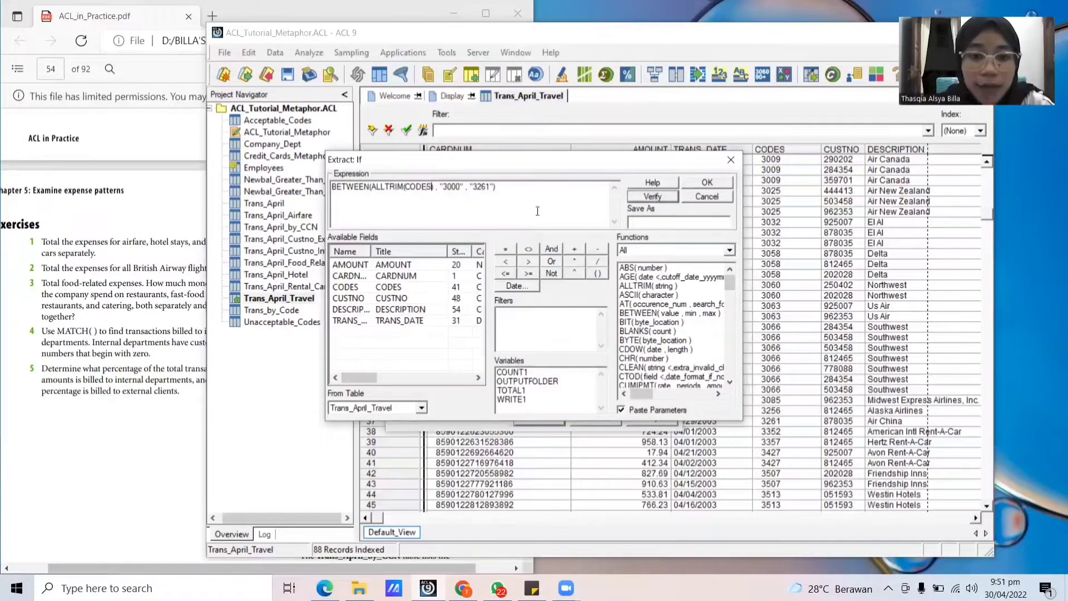
{"action": "left_click", "coordinate": [654, 198]}
{"action": "left_click", "coordinate": [579, 338]}
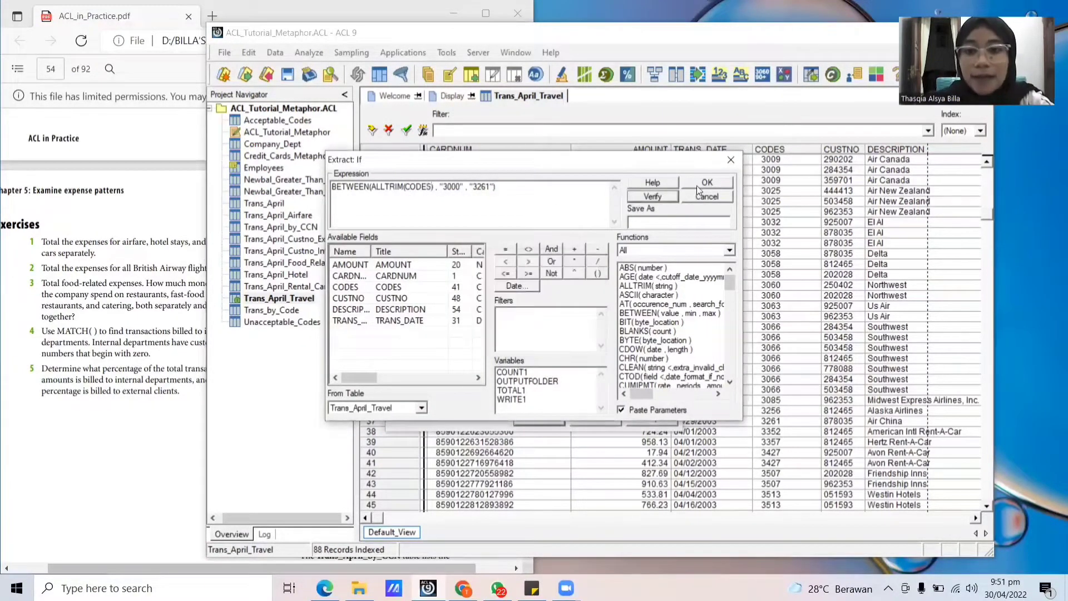
{"action": "left_click", "coordinate": [706, 184]}
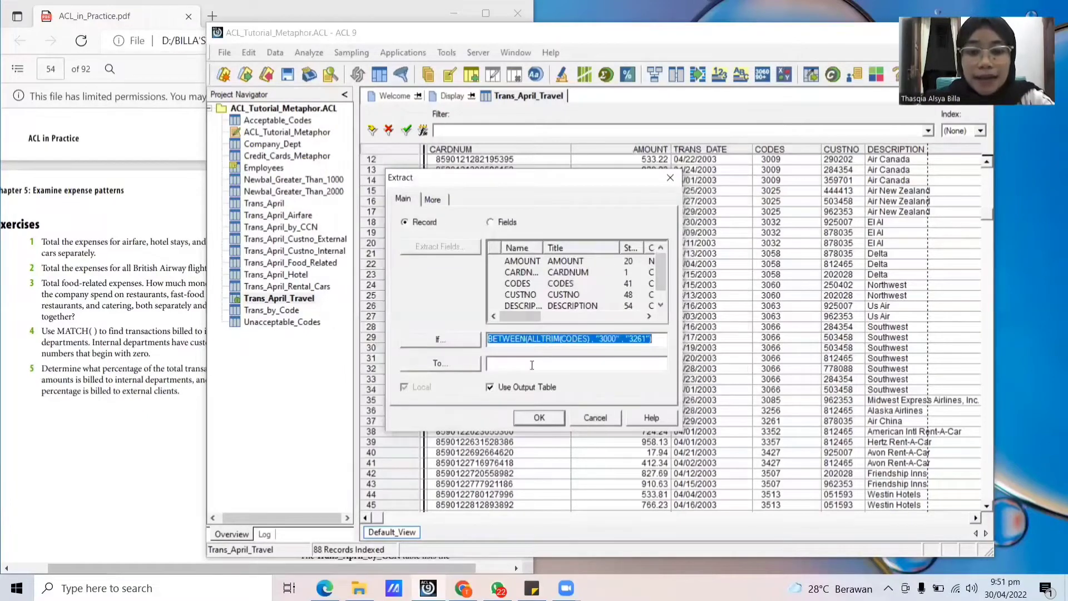
{"action": "left_click", "coordinate": [517, 361]}
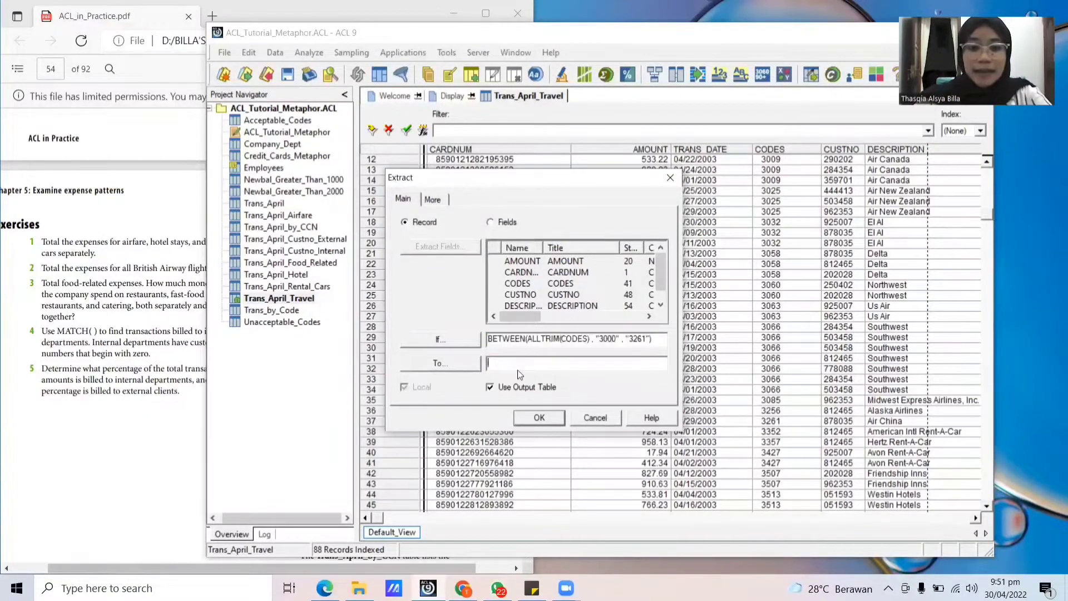
{"action": "type", "text": "Trans"}
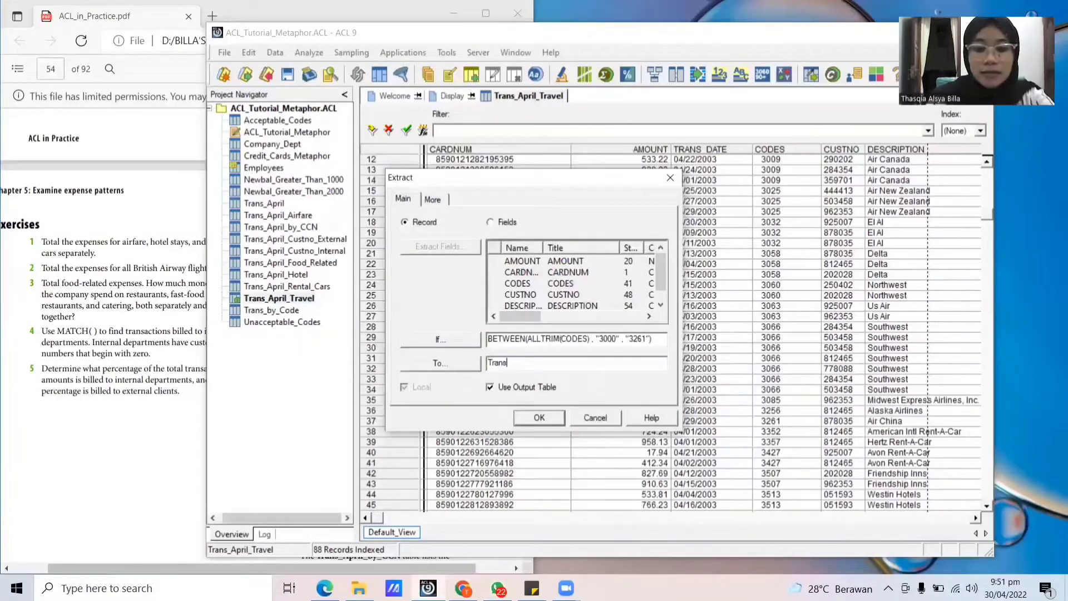
{"action": "type", "text": "_April"}
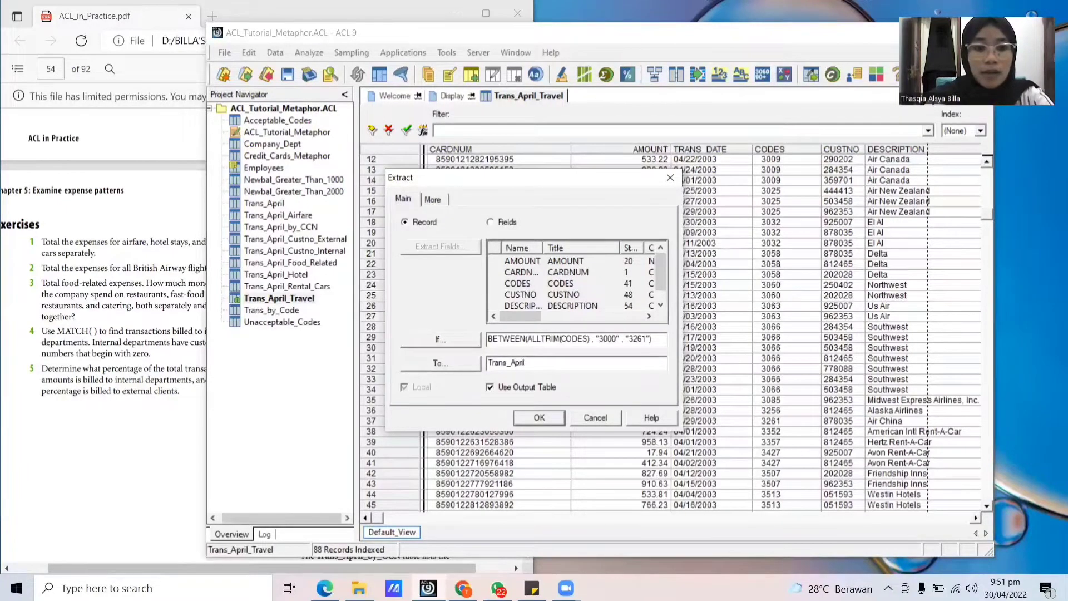
{"action": "type", "text": "_Airfa"}
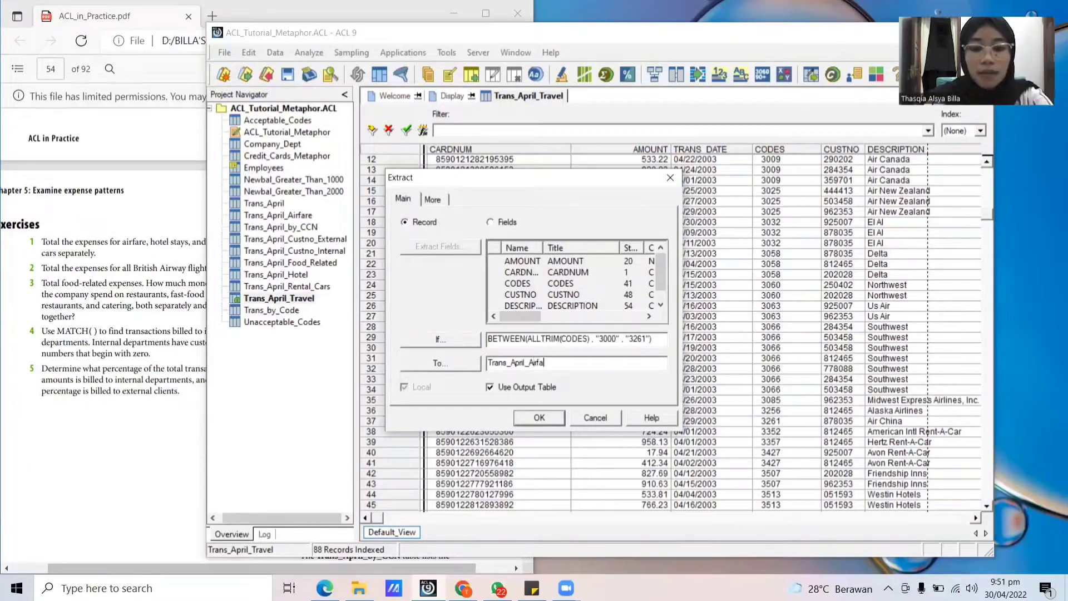
{"action": "type", "text": "re"}
{"action": "key", "text": "BackSpace"}
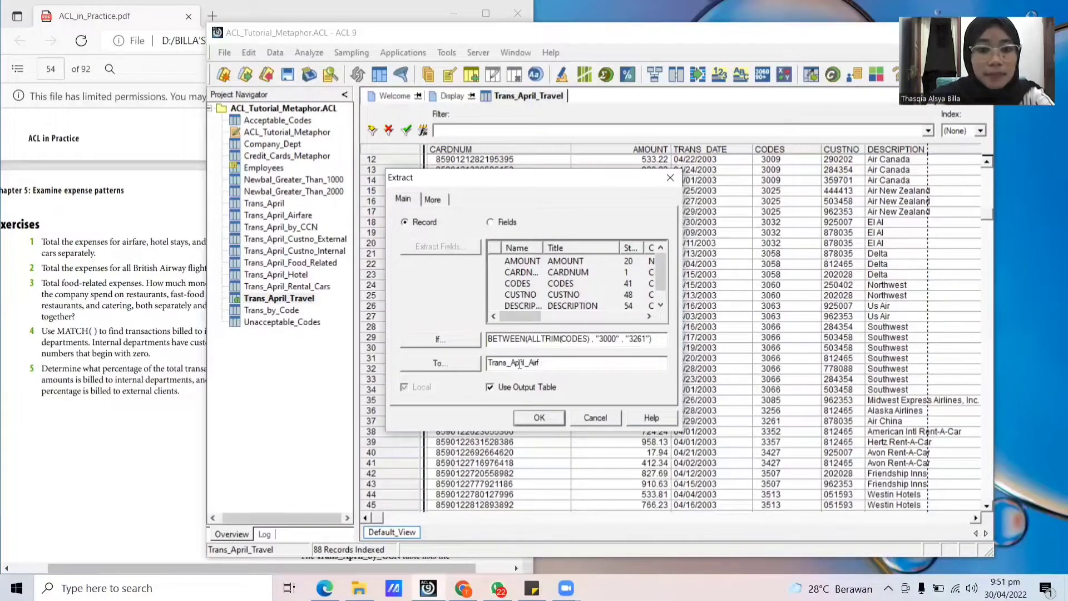
{"action": "type", "text": "are"}
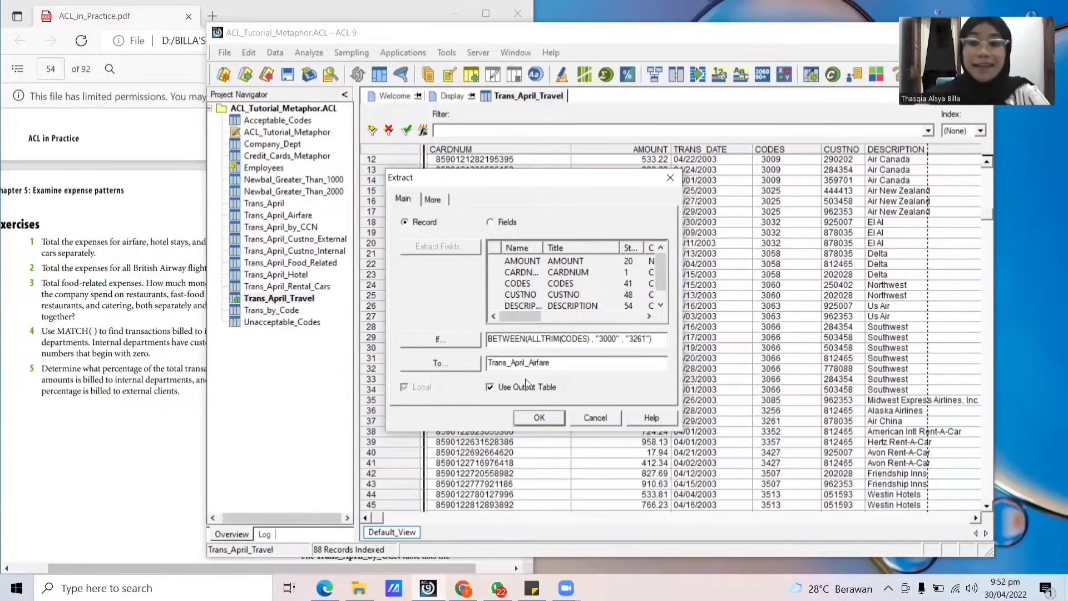
{"action": "left_click", "coordinate": [670, 177]}
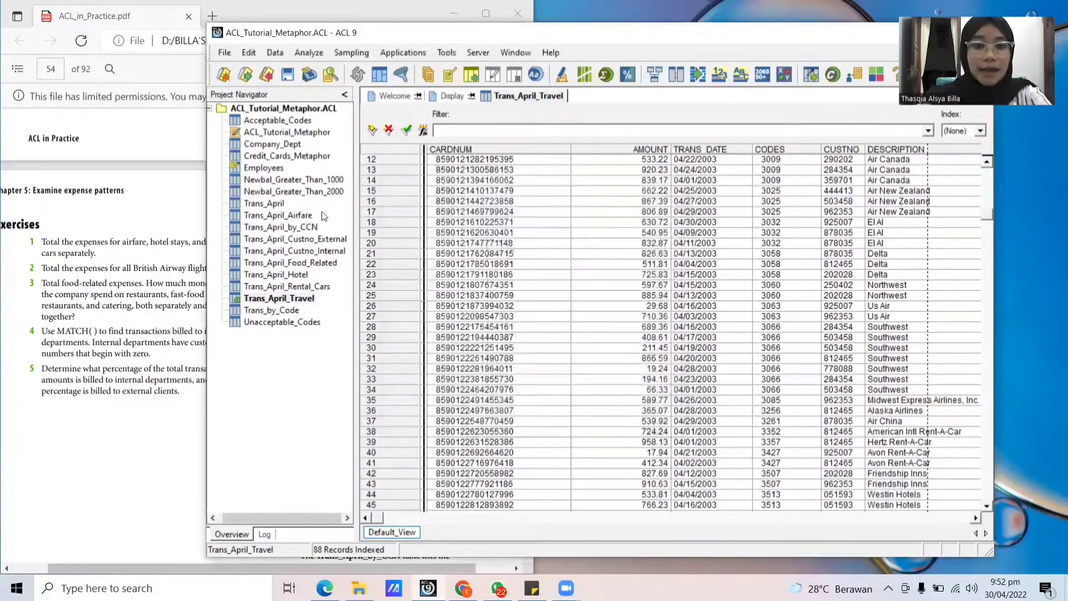
Step: Open the Trans_April_Airfare table, saving the changes to Trans_April_Travel, and review its CODES column
{"action": "double_click", "coordinate": [324, 216]}
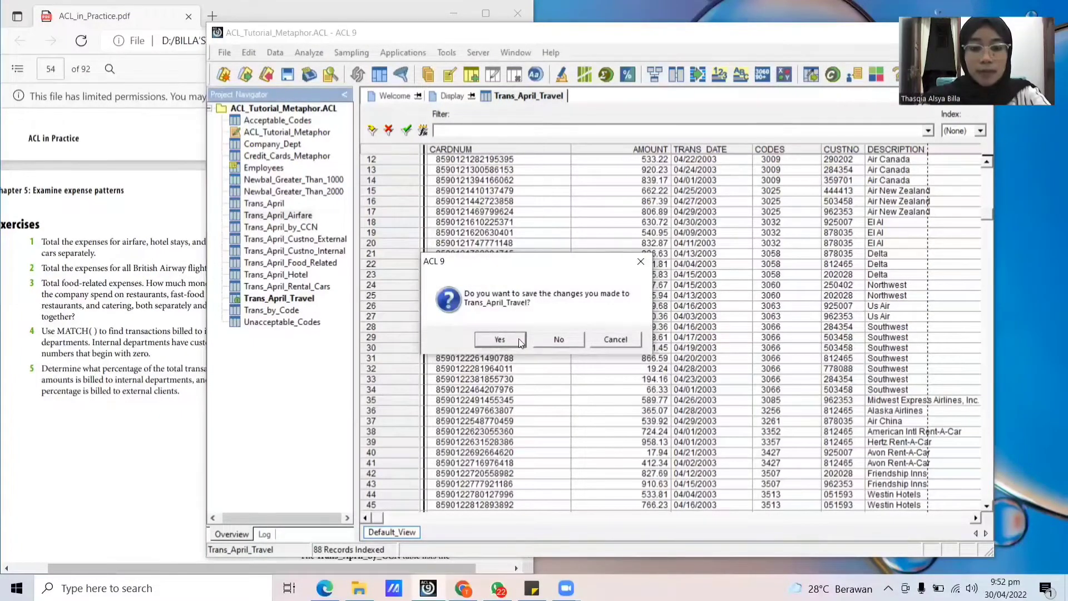
{"action": "left_click", "coordinate": [500, 339]}
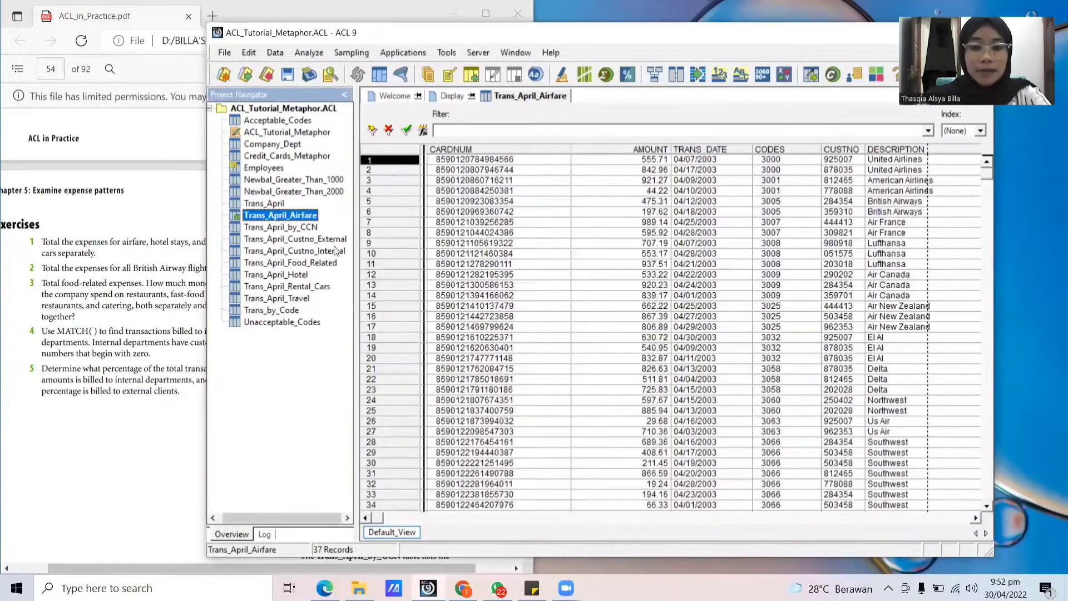
{"action": "left_click", "coordinate": [769, 214]}
{"action": "left_click", "coordinate": [790, 151]}
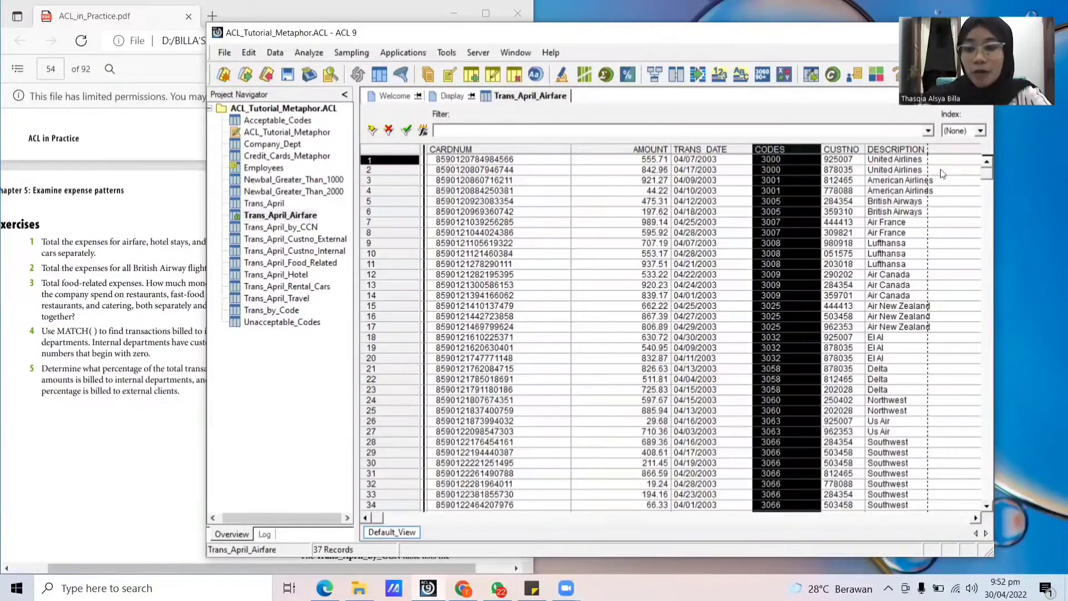
{"action": "mouse_move", "coordinate": [985, 171]}
{"action": "left_mouse_down"}
{"action": "mouse_move", "coordinate": [991, 271]}
{"action": "mouse_move", "coordinate": [988, 163]}
{"action": "left_mouse_up"}
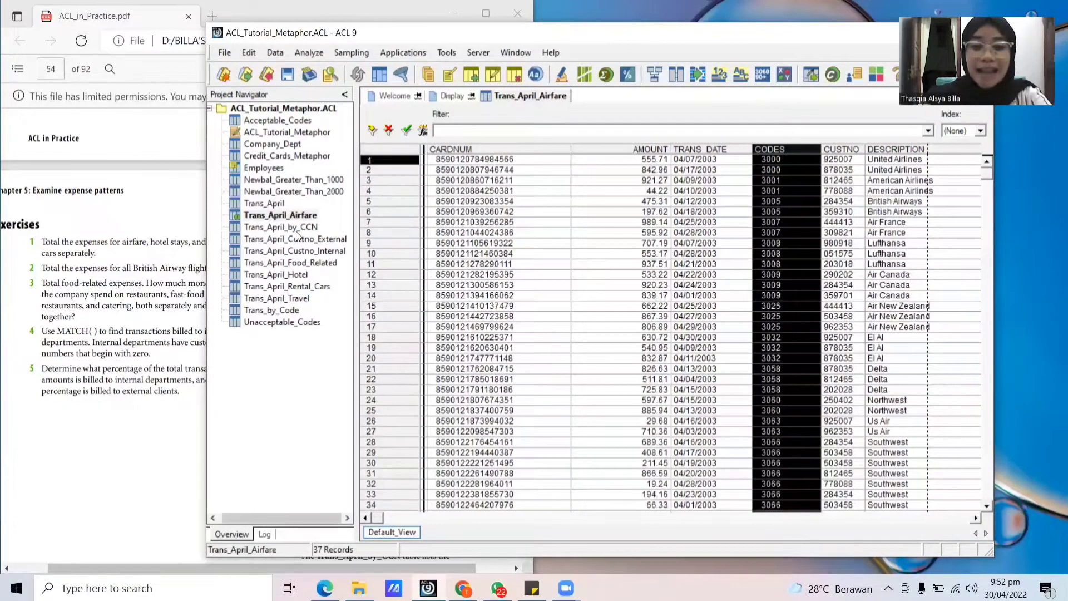
Step: Open the Trans_April_Hotel table and quick sort it ascending by CODES
{"action": "double_click", "coordinate": [291, 276]}
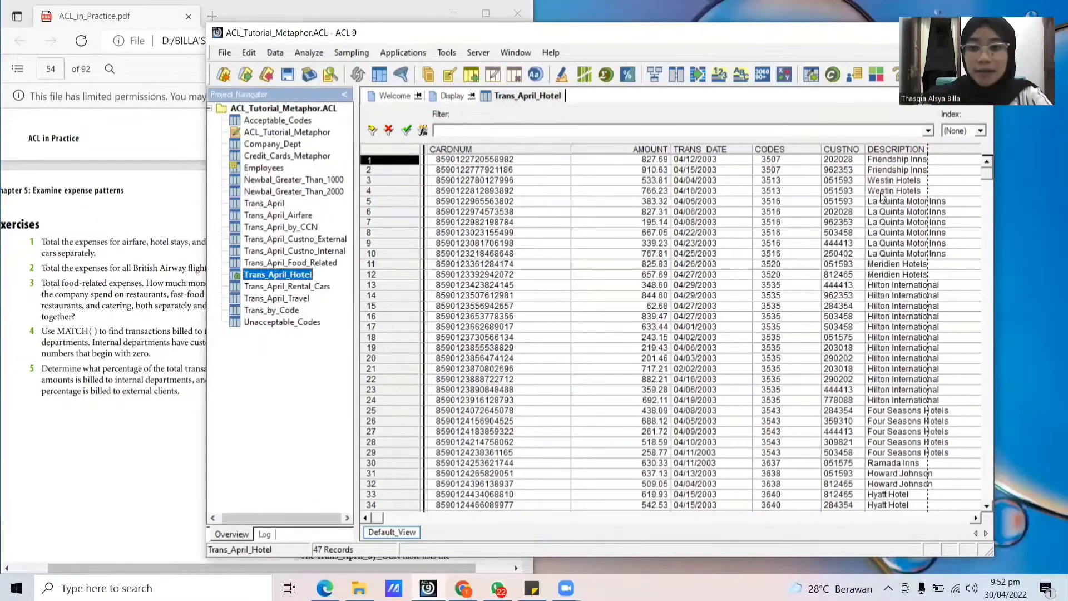
{"action": "left_click", "coordinate": [757, 150]}
{"action": "right_click", "coordinate": [756, 150]}
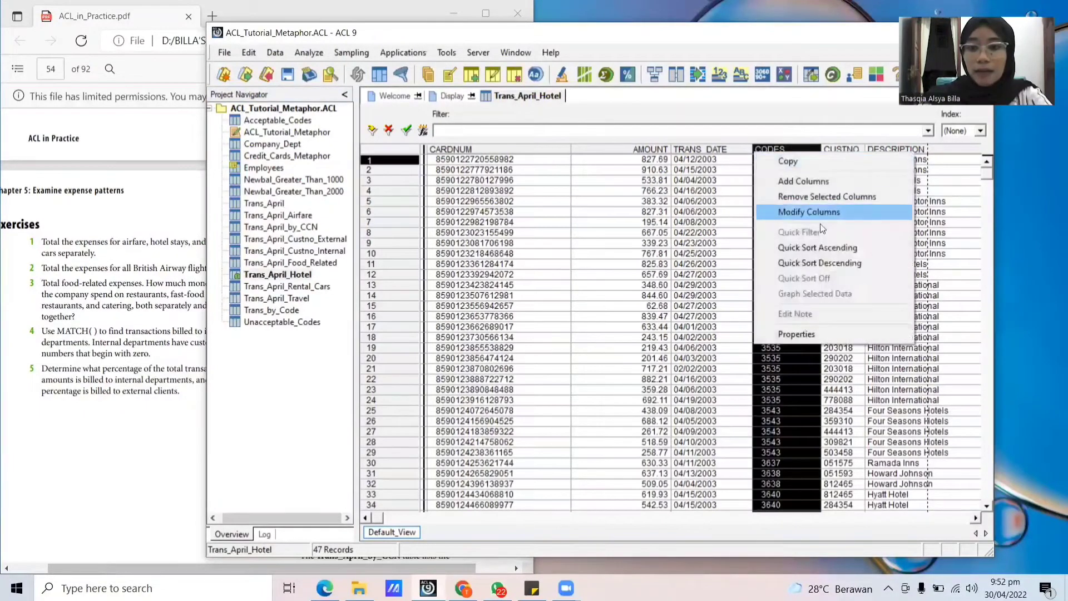
{"action": "left_click", "coordinate": [822, 247]}
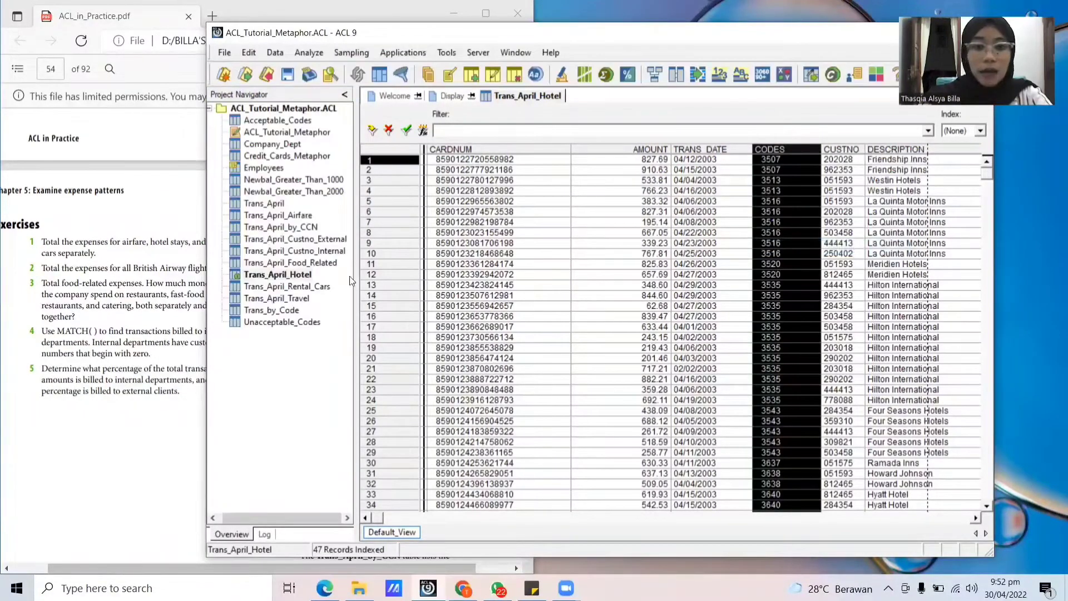
Step: Open the Trans_April_Rental_Cars table and quick sort it ascending by CODES
{"action": "double_click", "coordinate": [289, 286]}
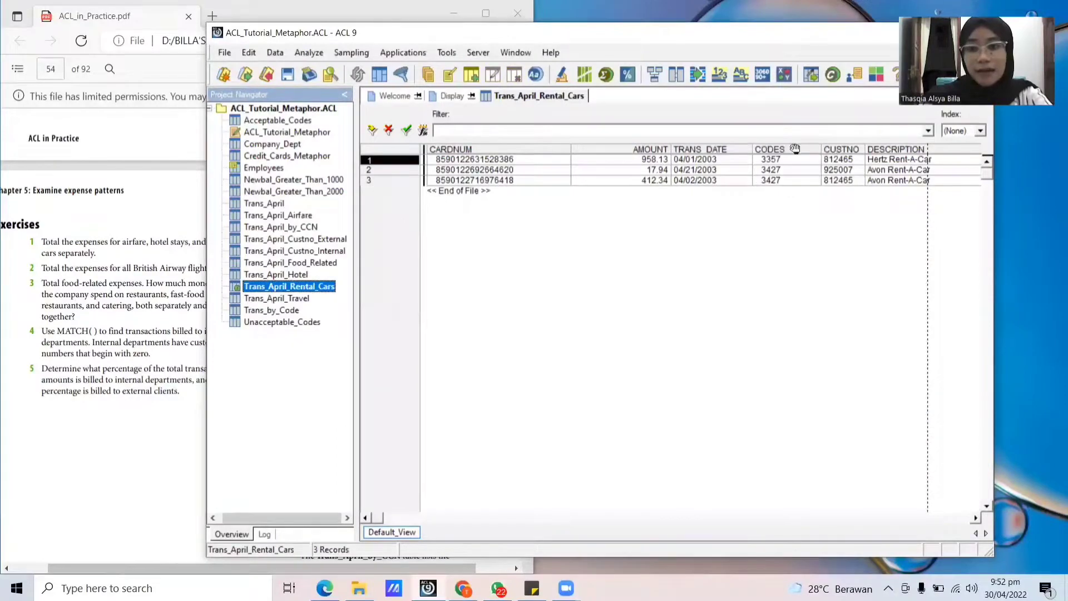
{"action": "left_click", "coordinate": [796, 149]}
{"action": "right_click", "coordinate": [795, 149]}
{"action": "left_click", "coordinate": [828, 244]}
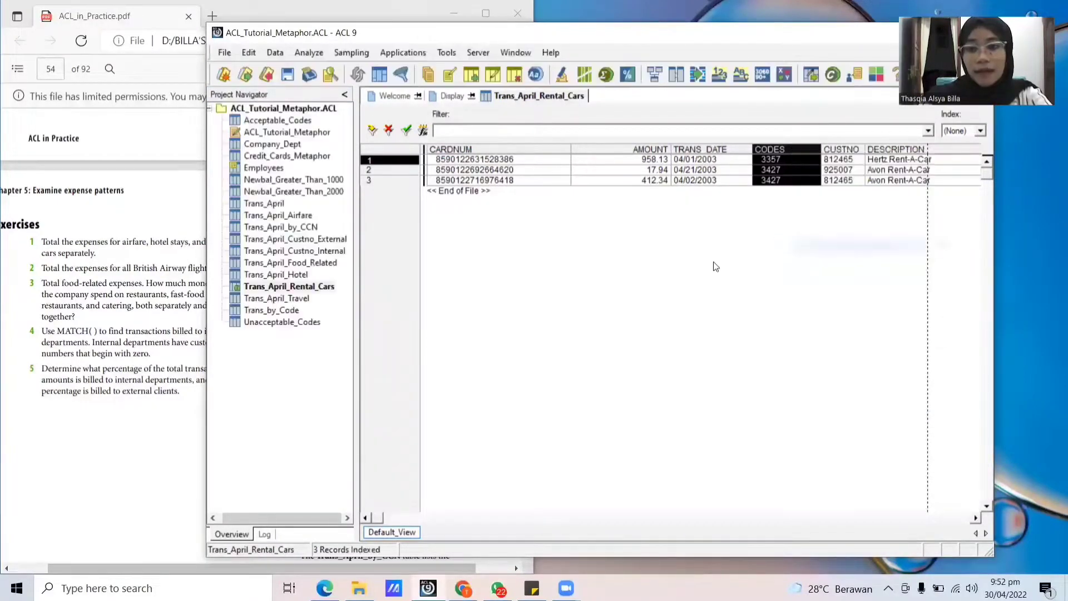
{"action": "left_click", "coordinate": [715, 267]}
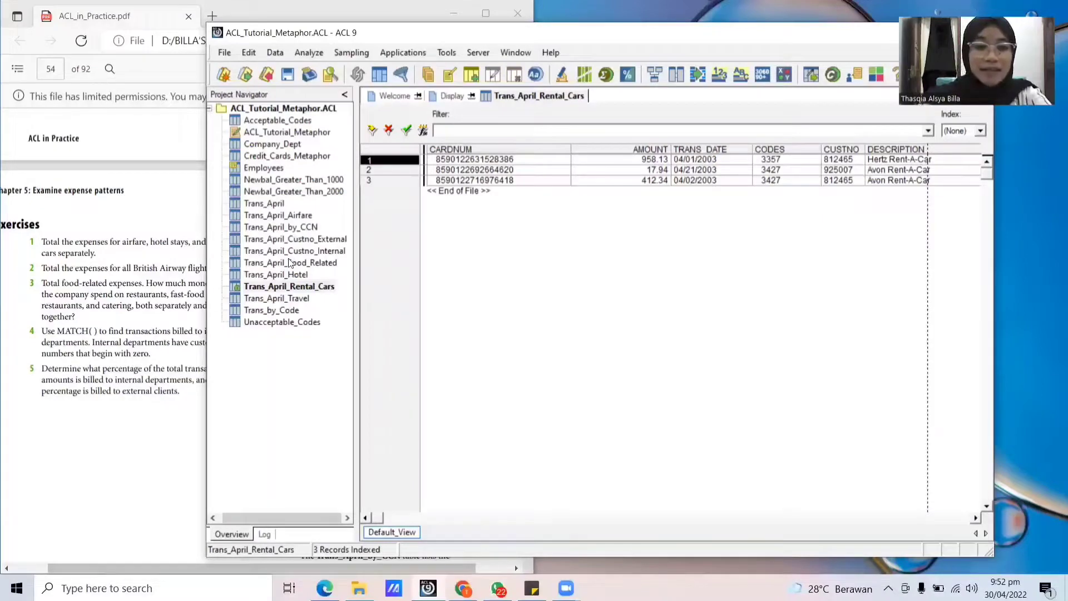
Step: Reopen the Trans_April_Airfare table and total its AMOUNT field
{"action": "double_click", "coordinate": [287, 217]}
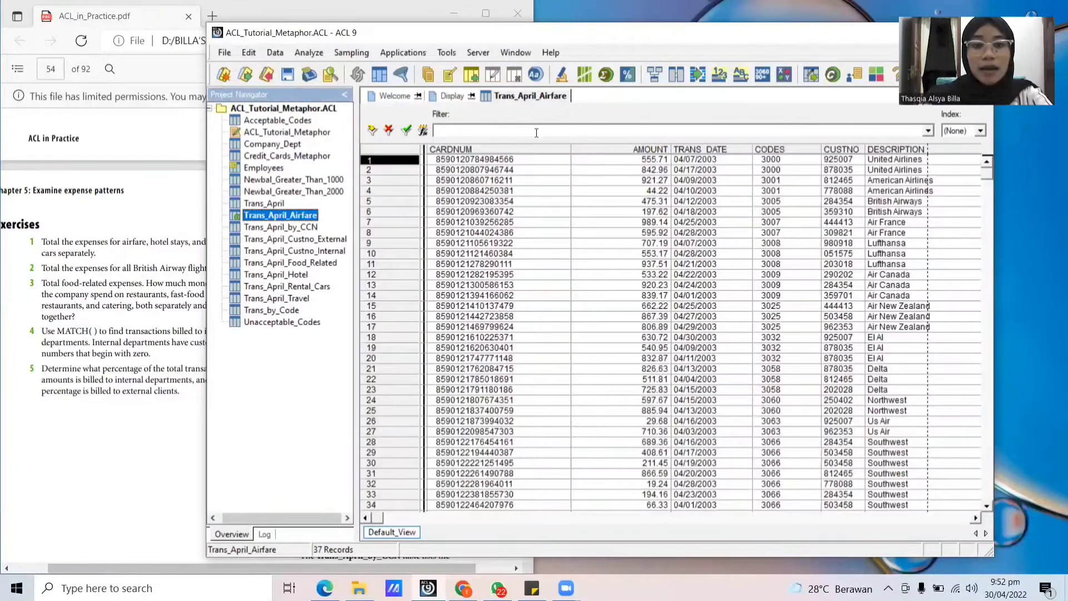
{"action": "left_click", "coordinate": [657, 151]}
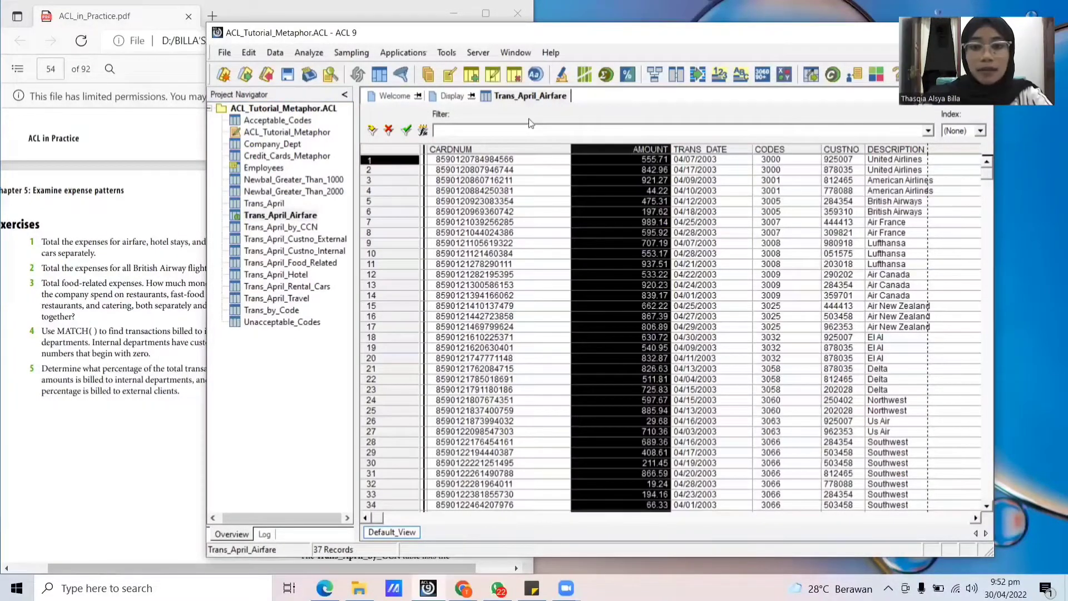
{"action": "left_click", "coordinate": [318, 52]}
{"action": "left_click", "coordinate": [331, 81]}
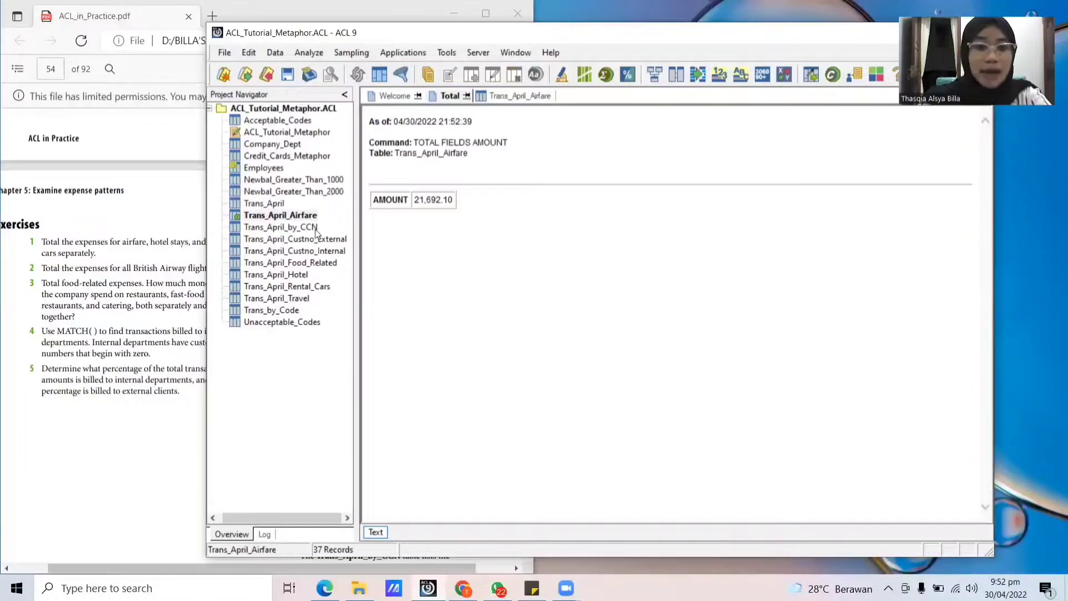
Step: Open the Trans_April_Hotel table and total its AMOUNT field
{"action": "double_click", "coordinate": [302, 275]}
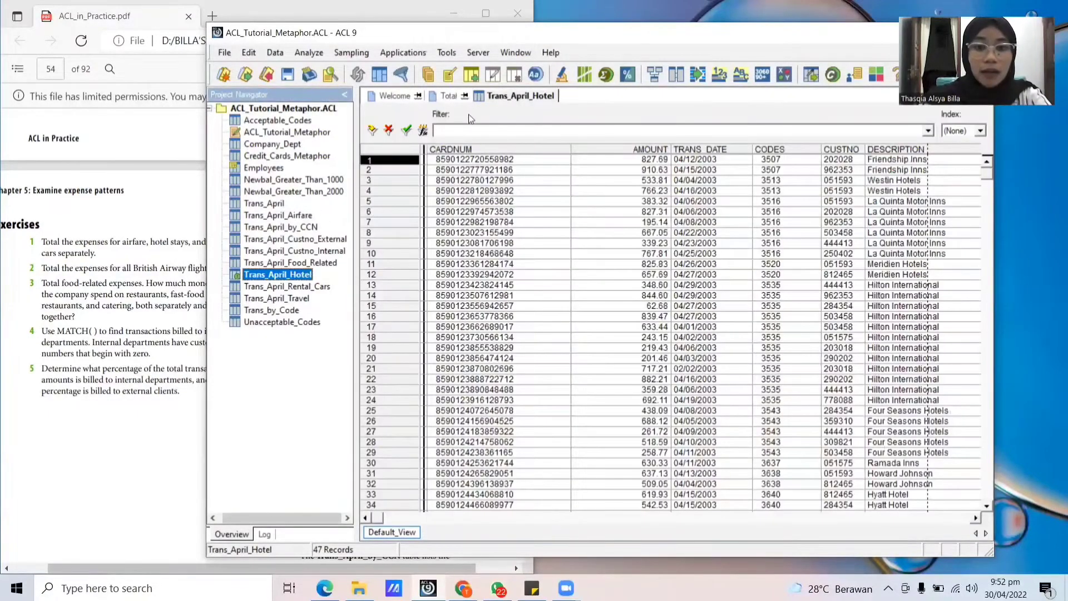
{"action": "left_click", "coordinate": [634, 150]}
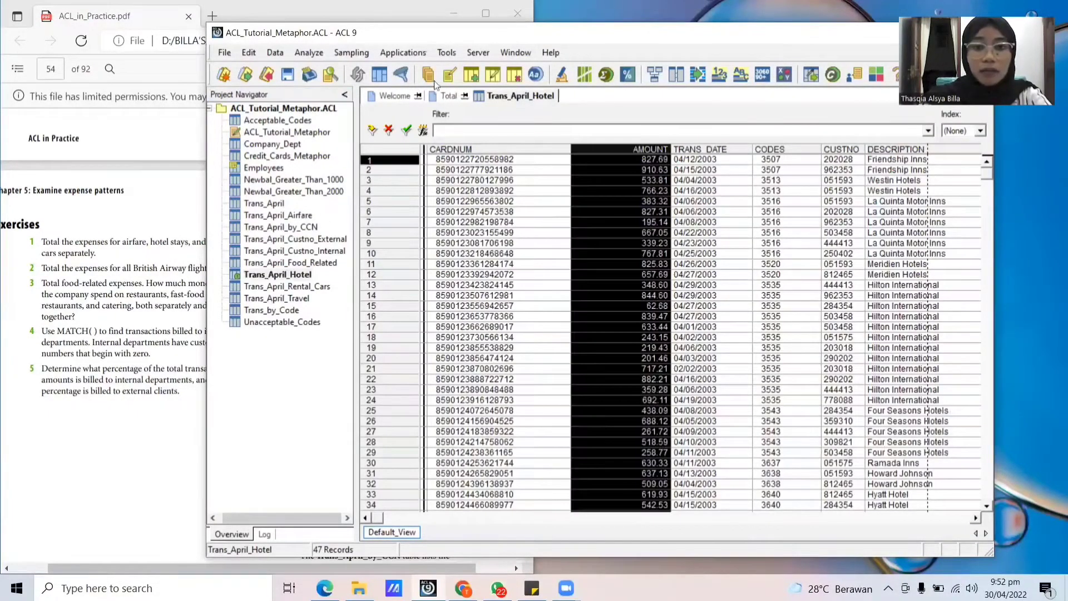
{"action": "left_click", "coordinate": [309, 52]}
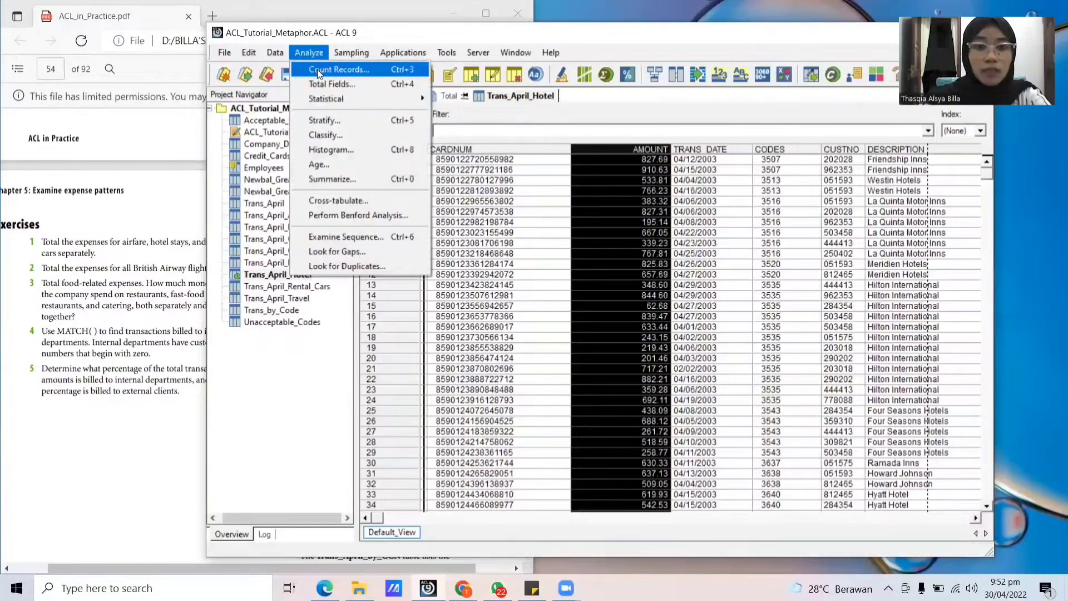
{"action": "left_click", "coordinate": [325, 84]}
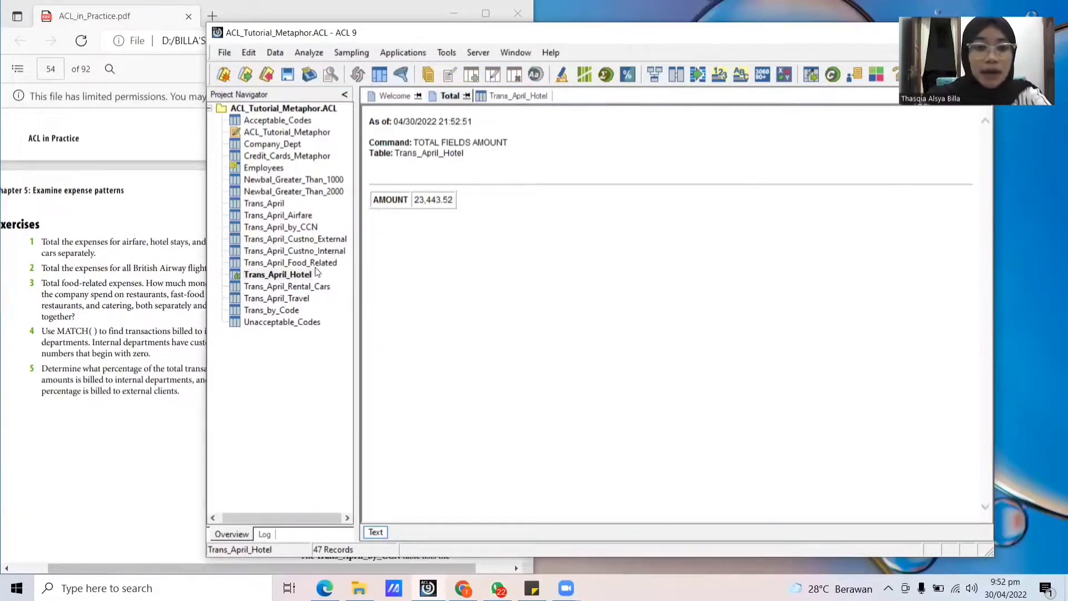
Step: Open the Trans_April_Rental_Cars table and total its AMOUNT field
{"action": "double_click", "coordinate": [304, 285]}
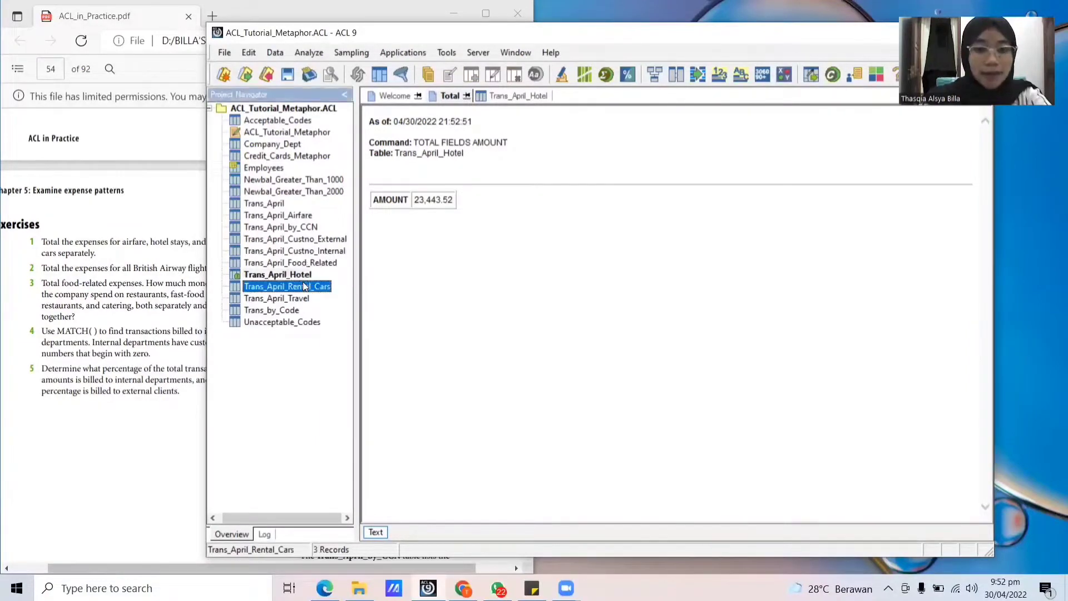
{"action": "left_click", "coordinate": [623, 155]}
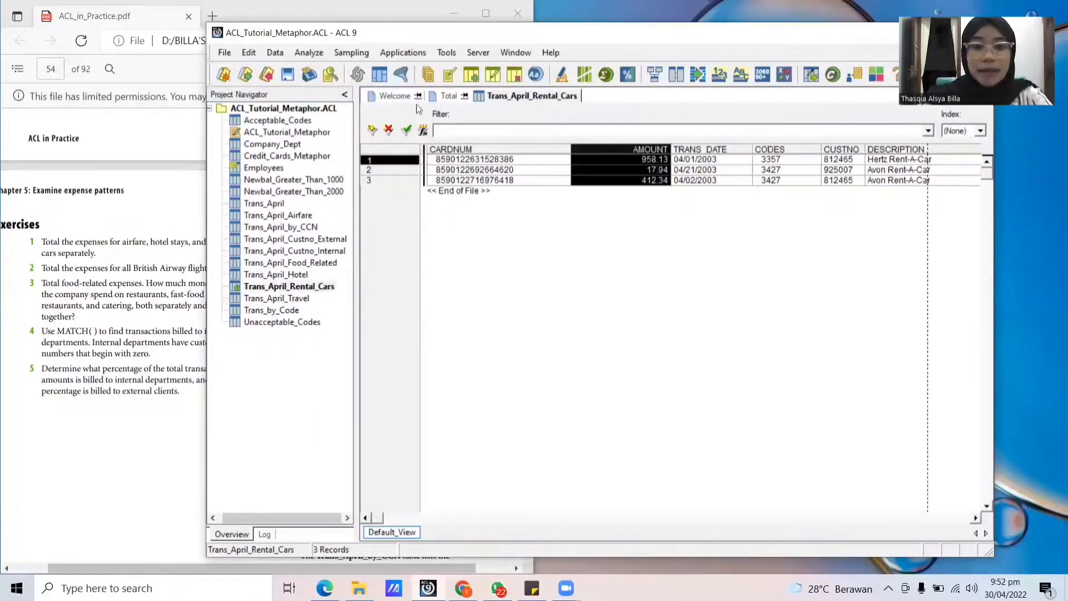
{"action": "left_click", "coordinate": [314, 53]}
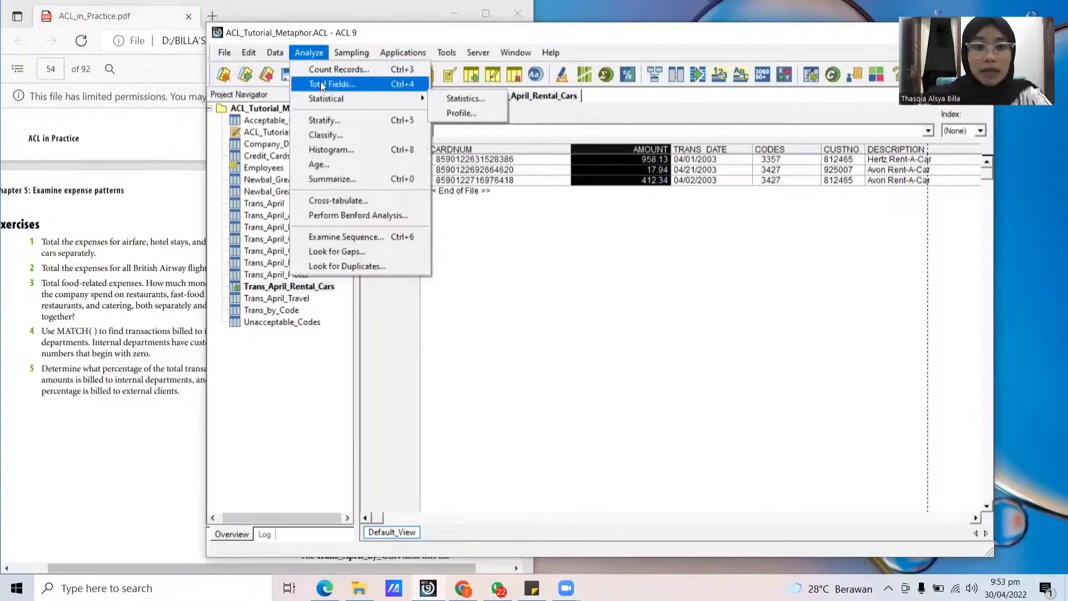
{"action": "left_click", "coordinate": [328, 83]}
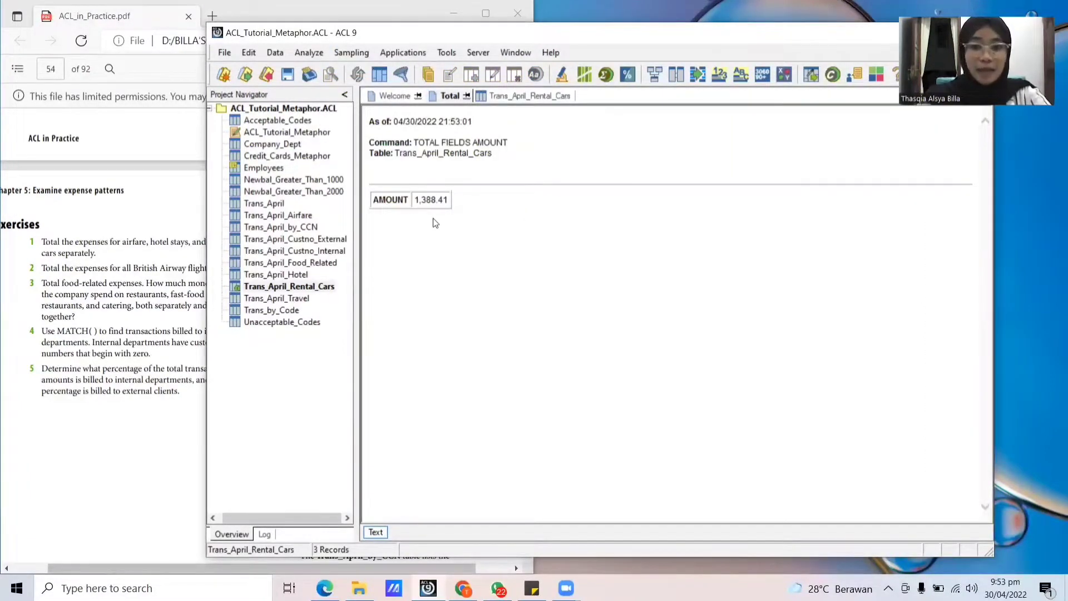
Step: Check the British Airways exercise in the ACL in Practice PDF, then return to ACL and open the Trans_April_Airfare table
{"action": "left_click", "coordinate": [138, 288]}
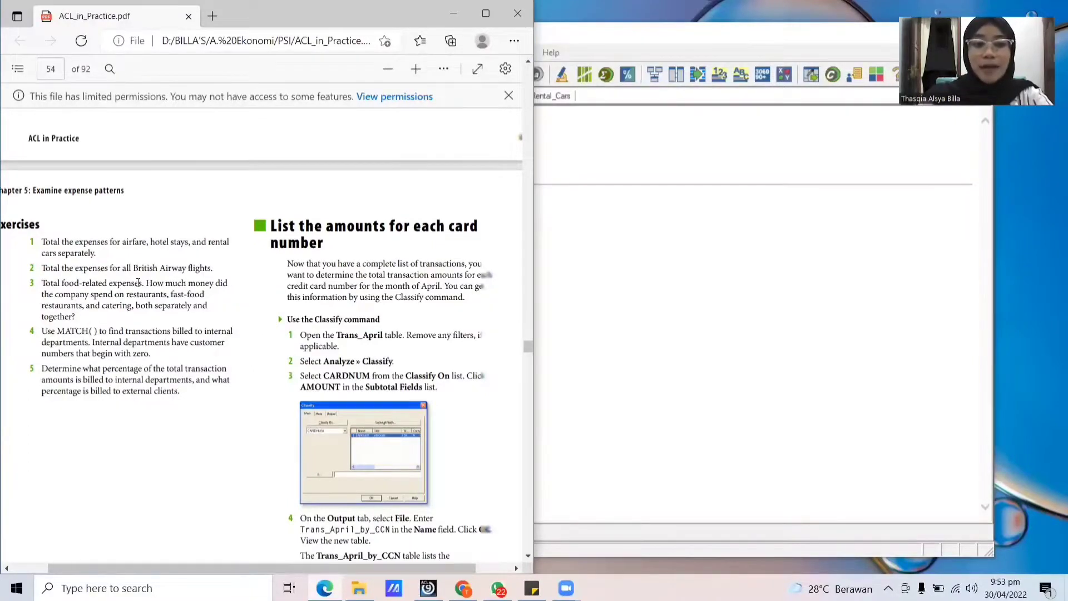
{"action": "left_click", "coordinate": [636, 287]}
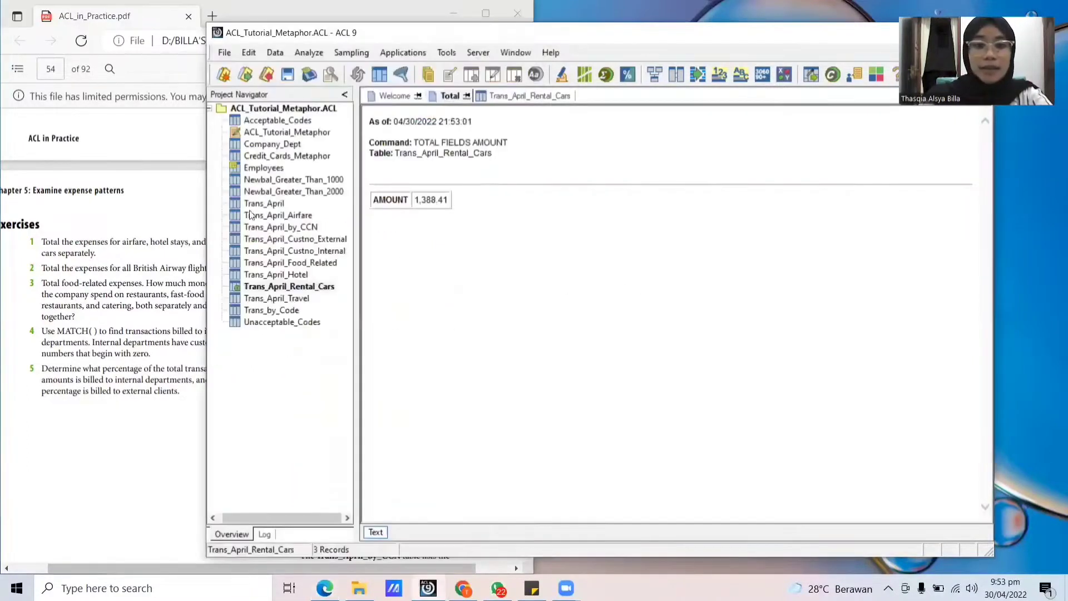
{"action": "double_click", "coordinate": [257, 216]}
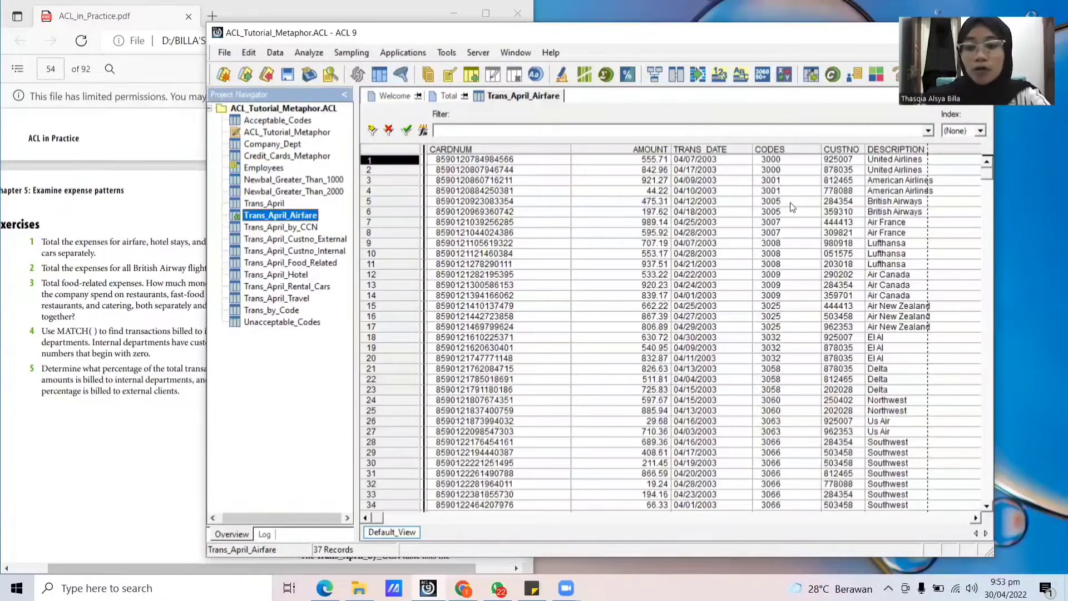
Step: Filter the Trans_April_Airfare table to the British Airways records with the expression FIND("3005" , CODES)
{"action": "left_click", "coordinate": [551, 126]}
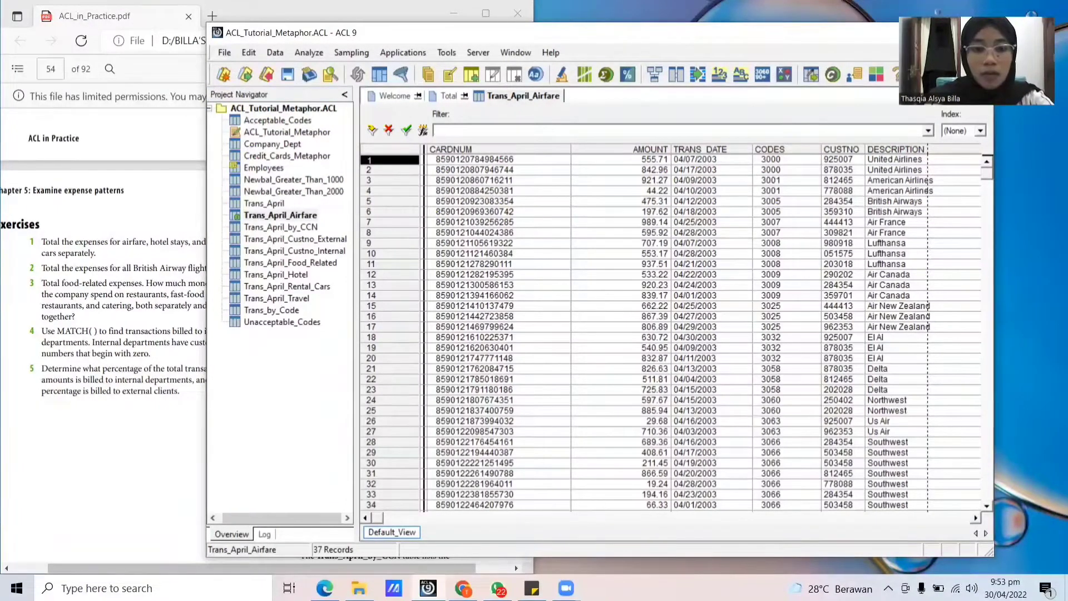
{"action": "type", "text": "FIND (\"3005\" ,"}
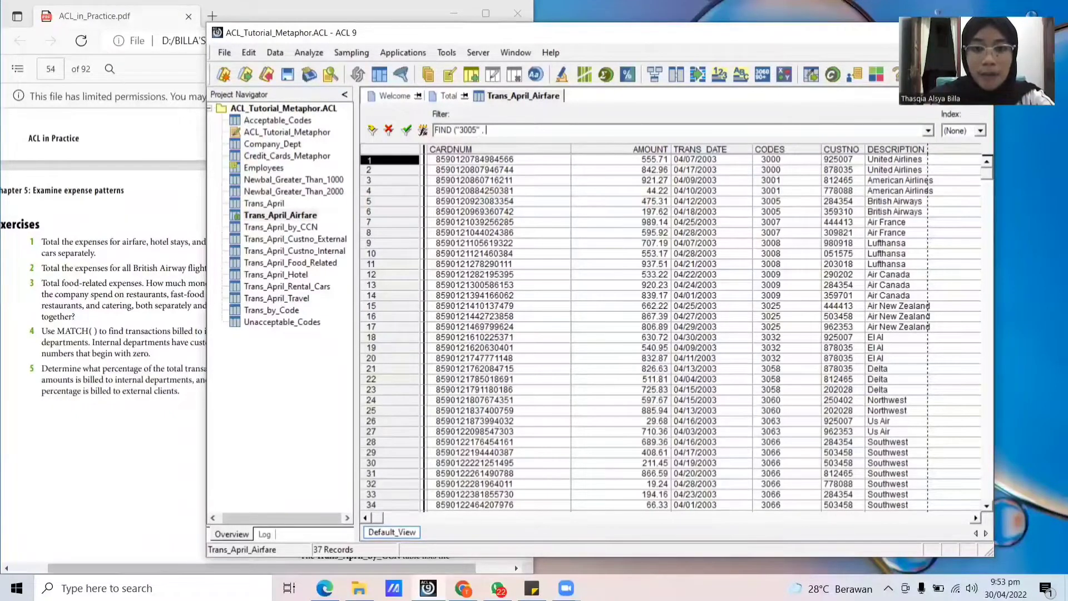
{"action": "type", "text": "DES"}
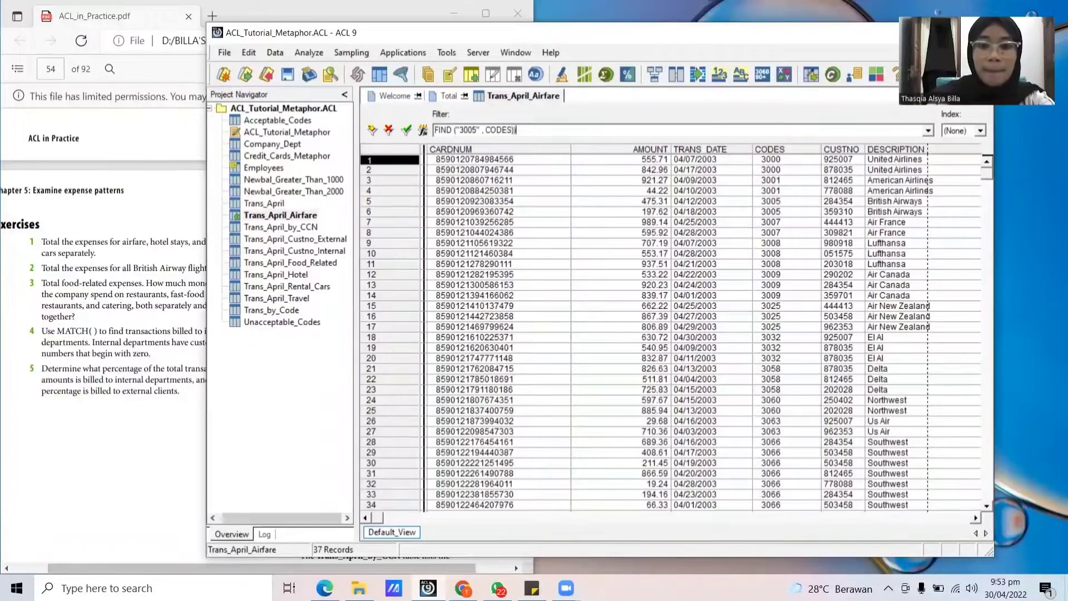
{"action": "type", "text": ")"}
{"action": "key", "text": "Return"}
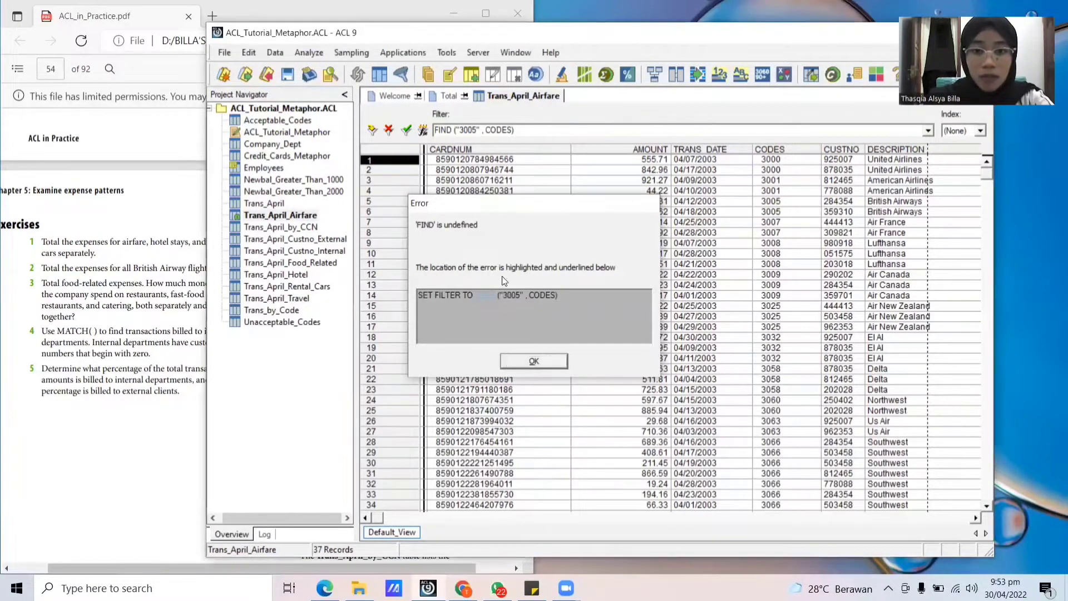
{"action": "left_click", "coordinate": [534, 362]}
{"action": "left_click", "coordinate": [454, 130]}
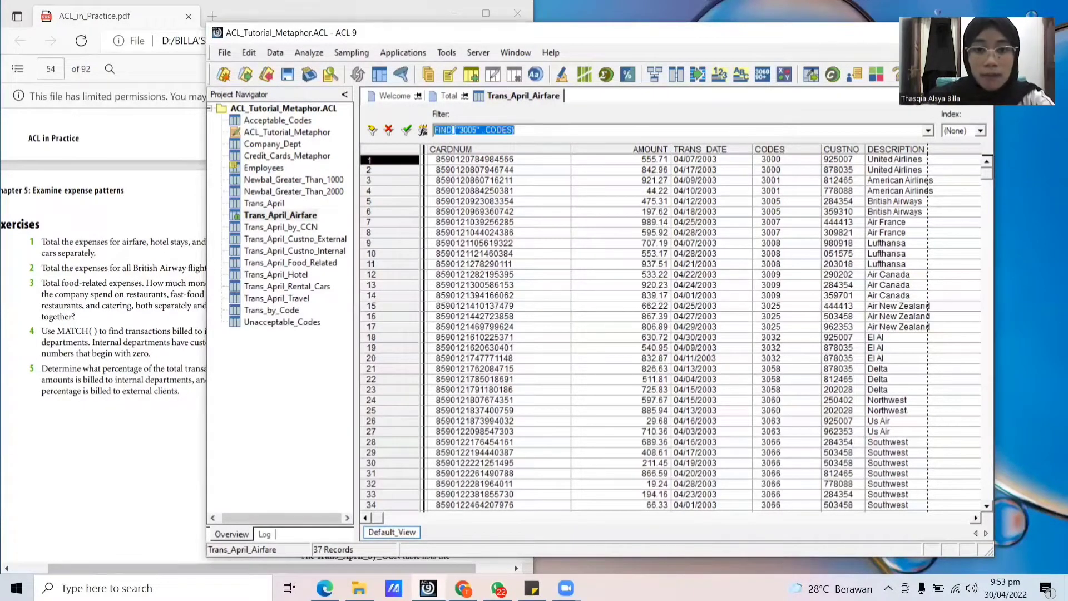
{"action": "left_click", "coordinate": [454, 130]}
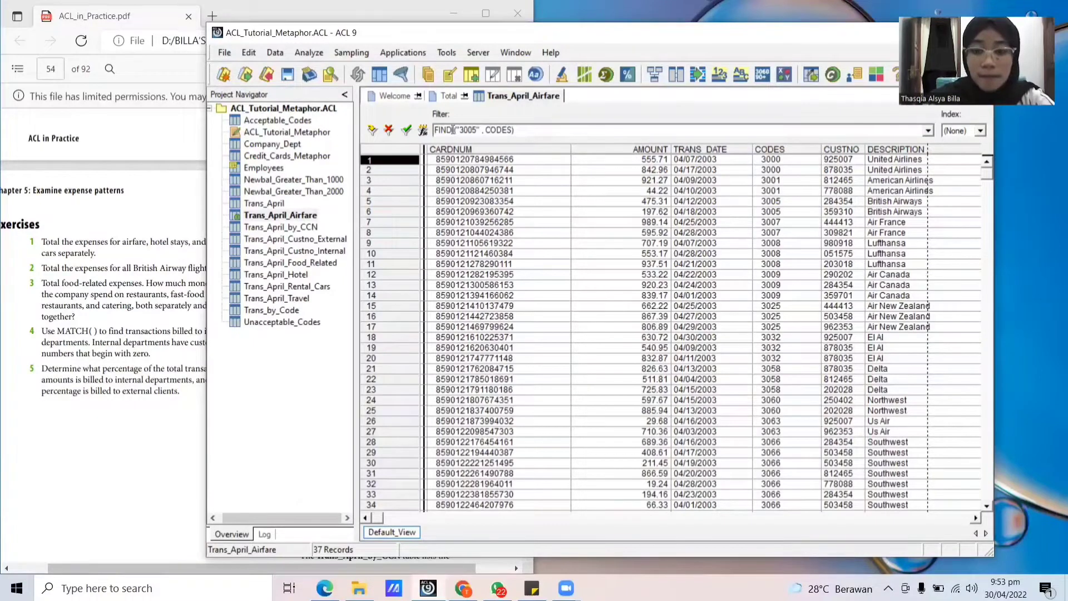
{"action": "key", "text": "Delete"}
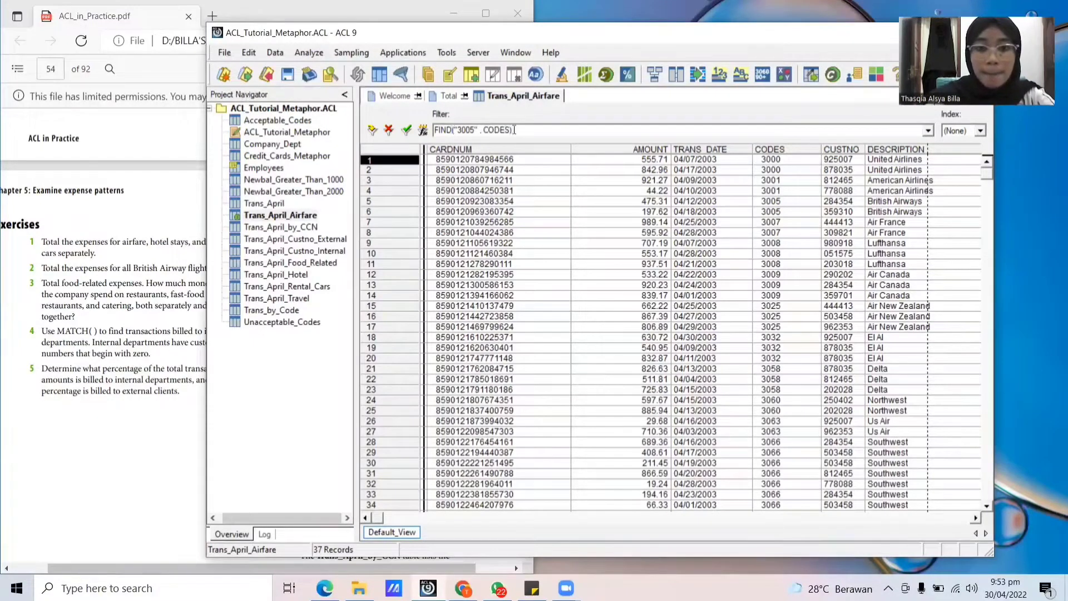
{"action": "key", "text": "Return"}
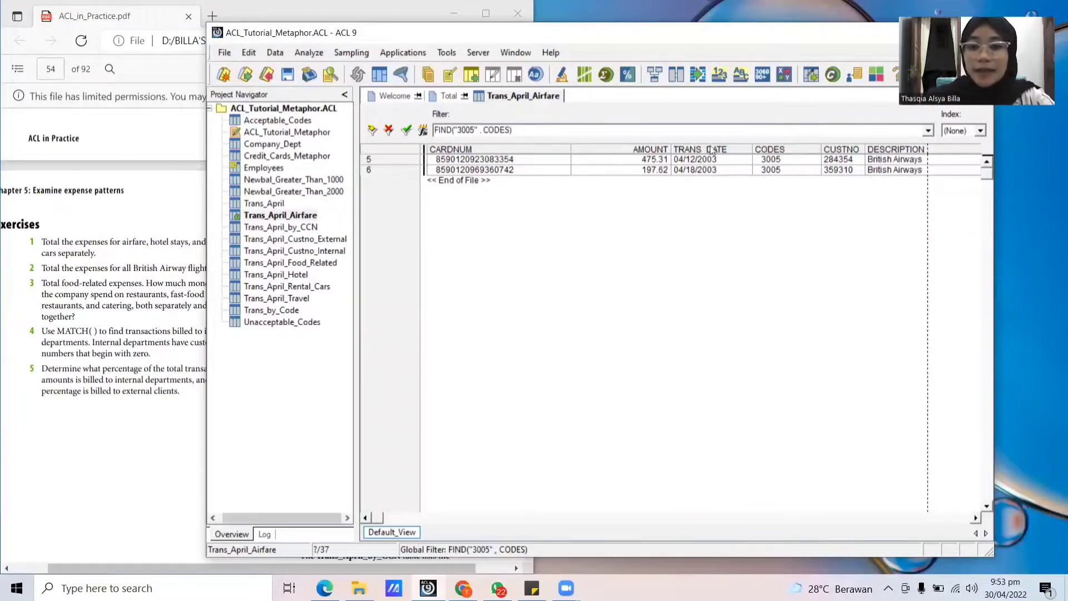
Step: Total the AMOUNT field of the filtered British Airways records
{"action": "left_click", "coordinate": [647, 149]}
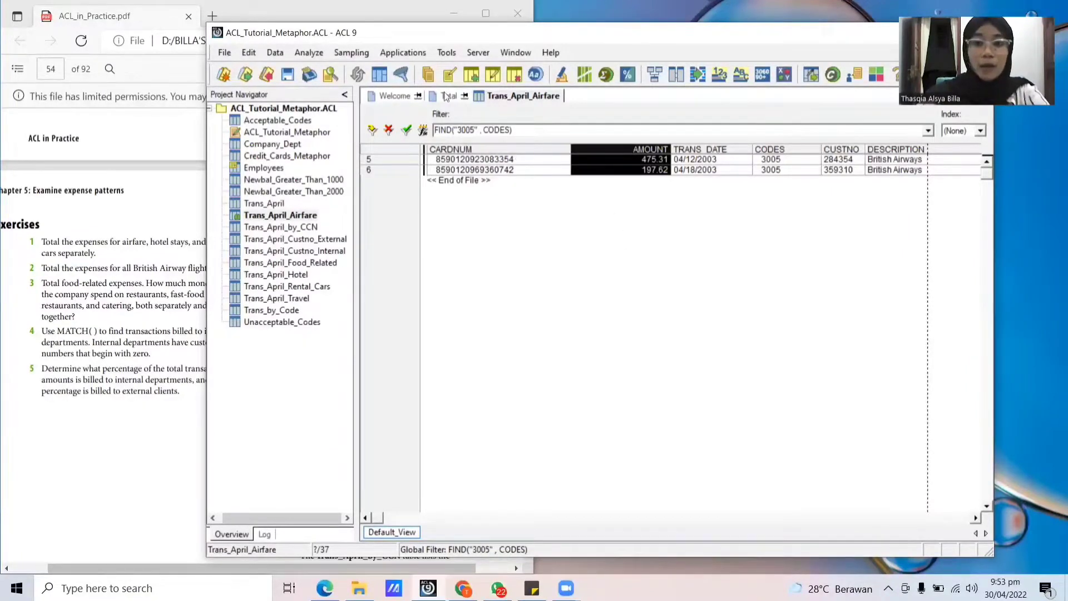
{"action": "left_click", "coordinate": [309, 52]}
{"action": "left_click", "coordinate": [320, 78]}
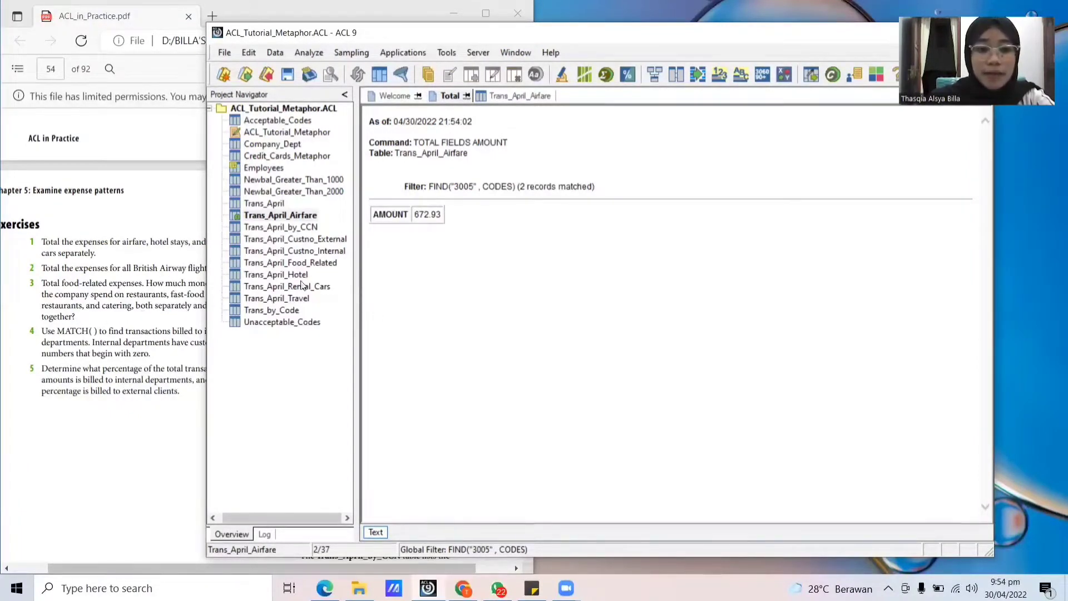
Step: Open the Trans_April table and look up the CODES values for caterers, eating places and fast food restaurants
{"action": "double_click", "coordinate": [274, 202]}
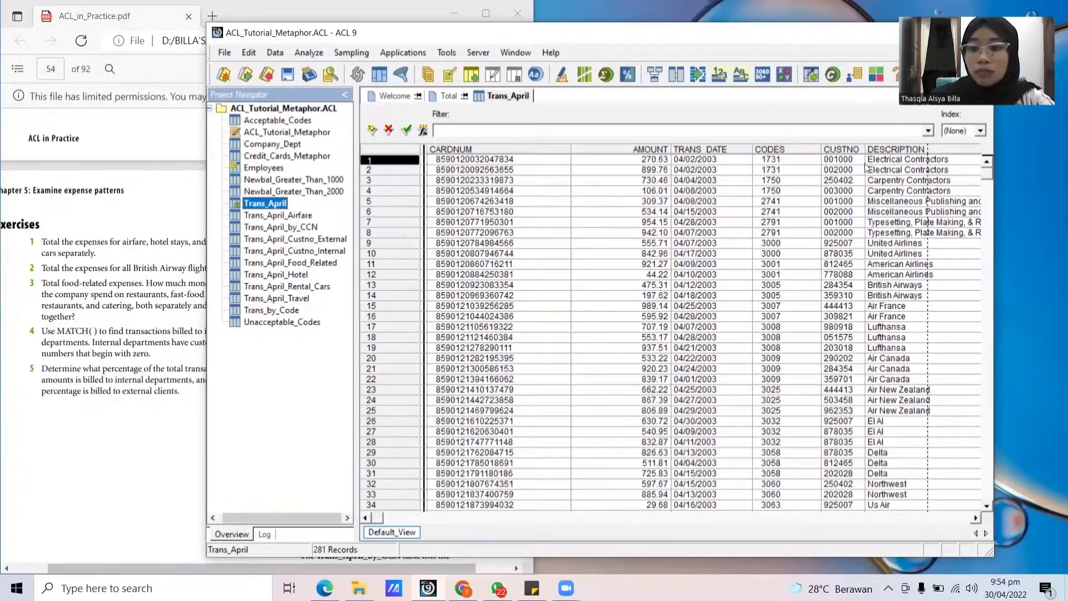
{"action": "left_click_drag", "start_coordinate": [983, 172], "coordinate": [990, 370]}
{"action": "left_click", "coordinate": [816, 256]}
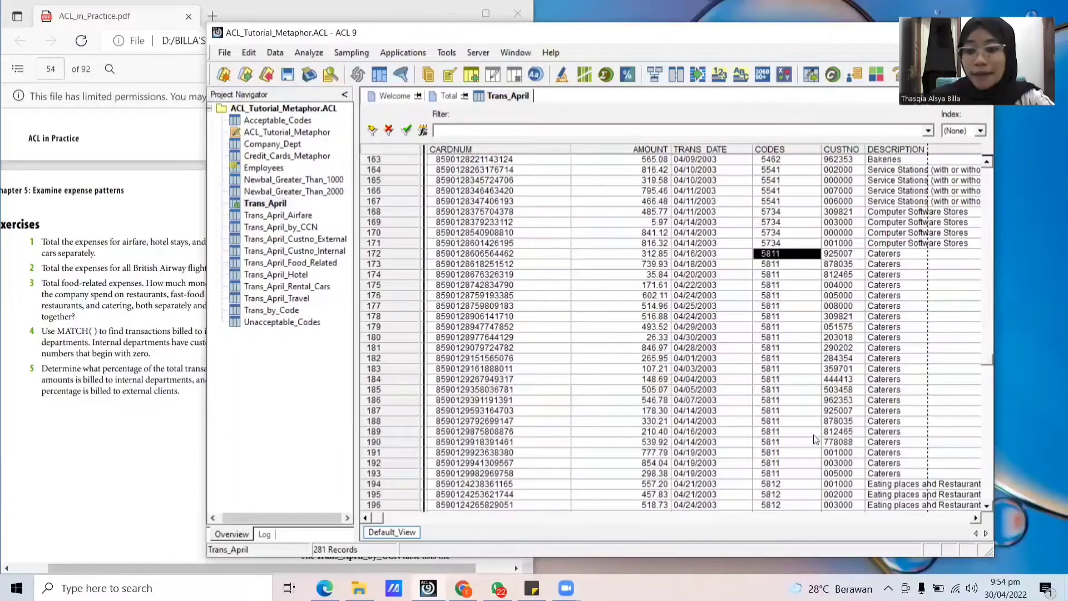
{"action": "left_click", "coordinate": [772, 484]}
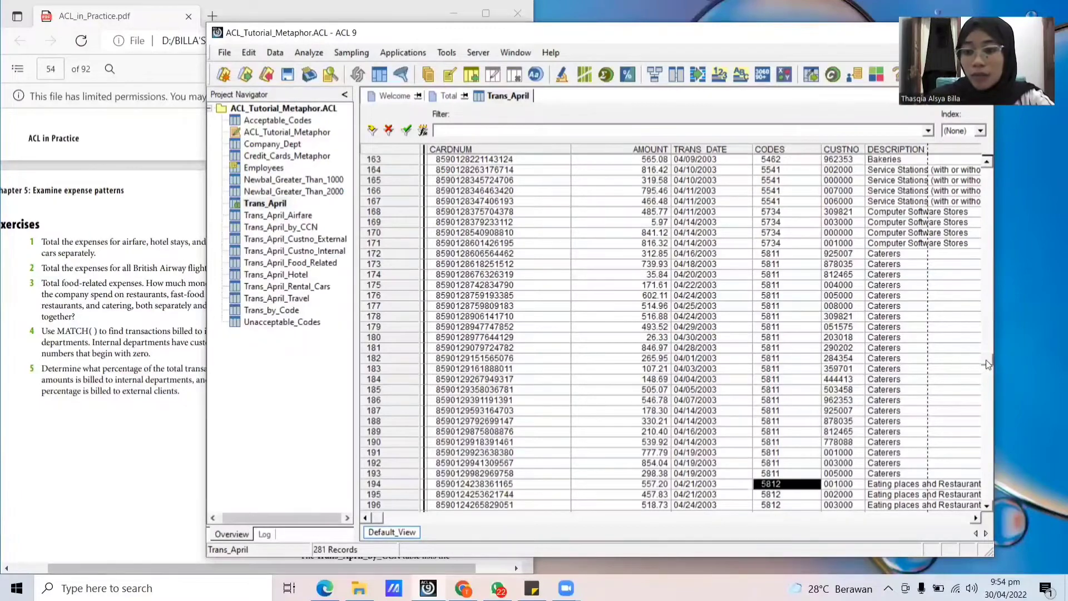
{"action": "left_click_drag", "start_coordinate": [987, 361], "coordinate": [988, 394]}
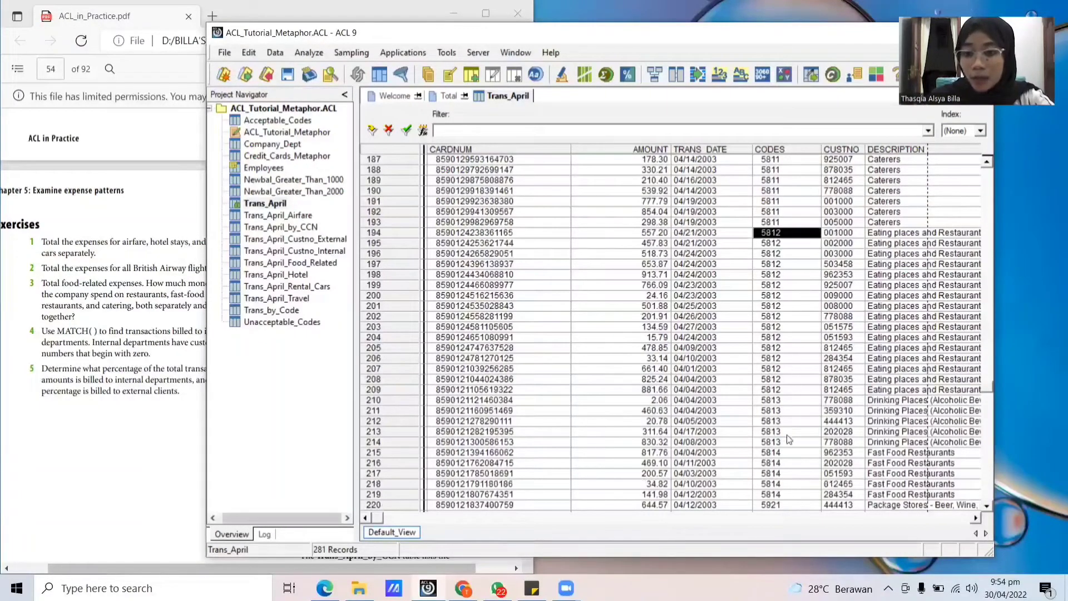
{"action": "left_click", "coordinate": [781, 453]}
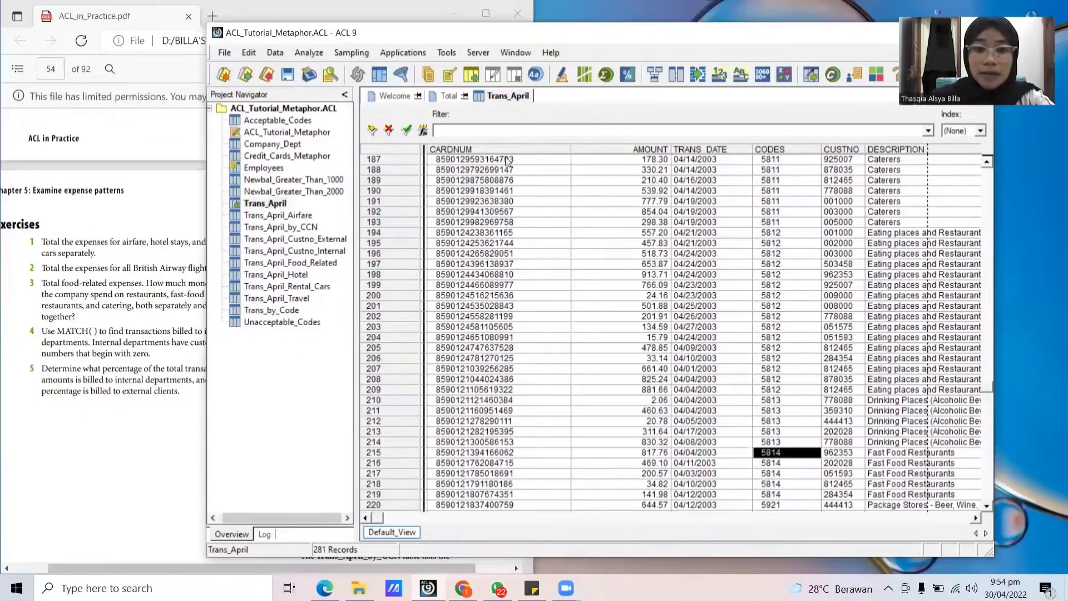
{"action": "left_click", "coordinate": [407, 155]}
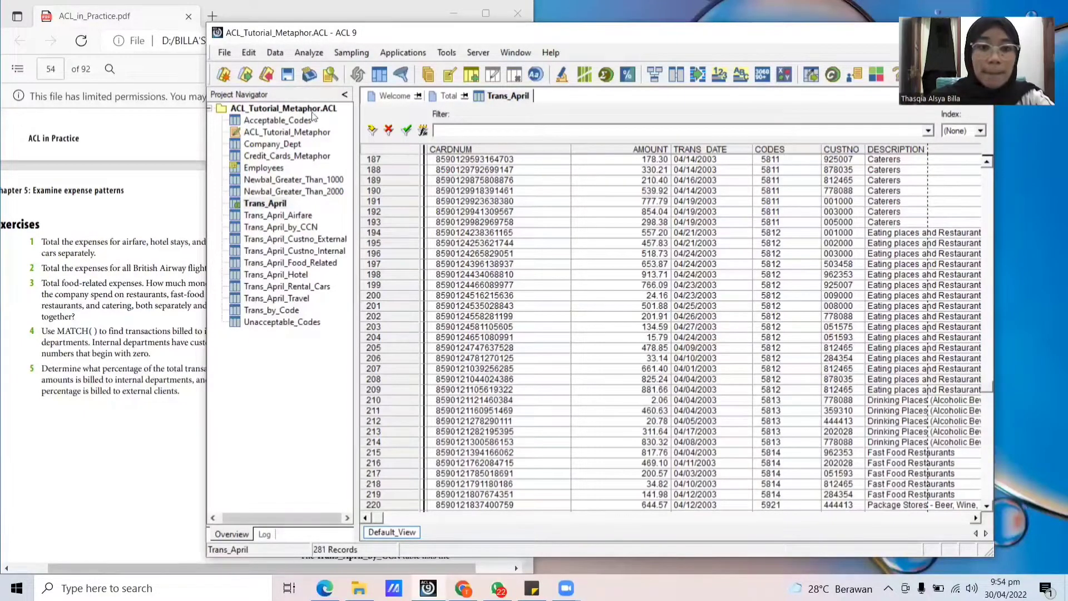
Step: Start an Extract from Trans_April and insert the MATCH function in its If condition, removing the placeholder parameters
{"action": "left_click", "coordinate": [273, 53]}
{"action": "left_click", "coordinate": [271, 69]}
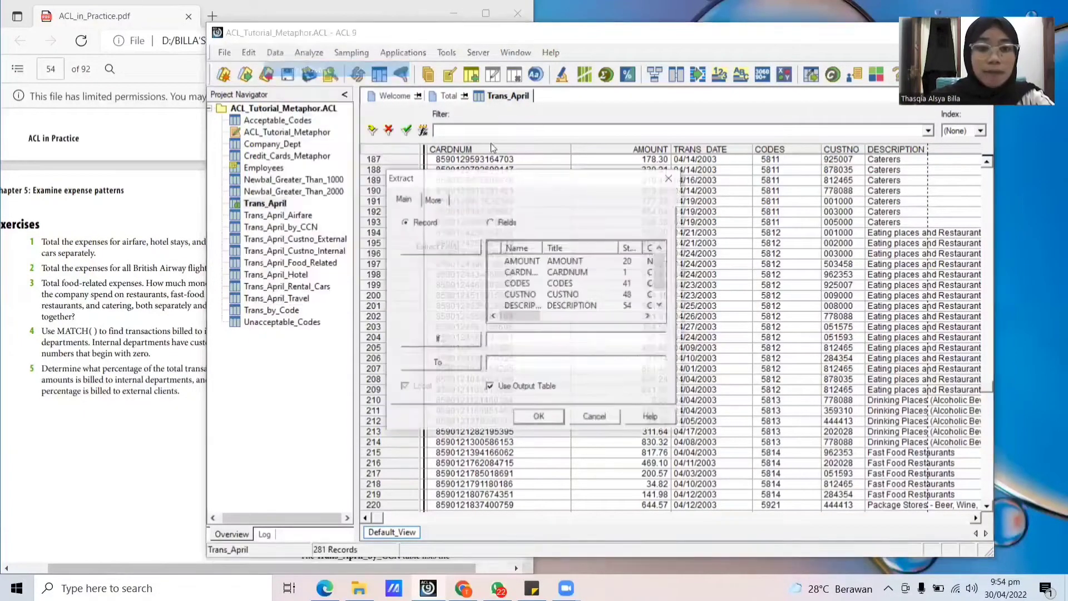
{"action": "left_click", "coordinate": [441, 340]}
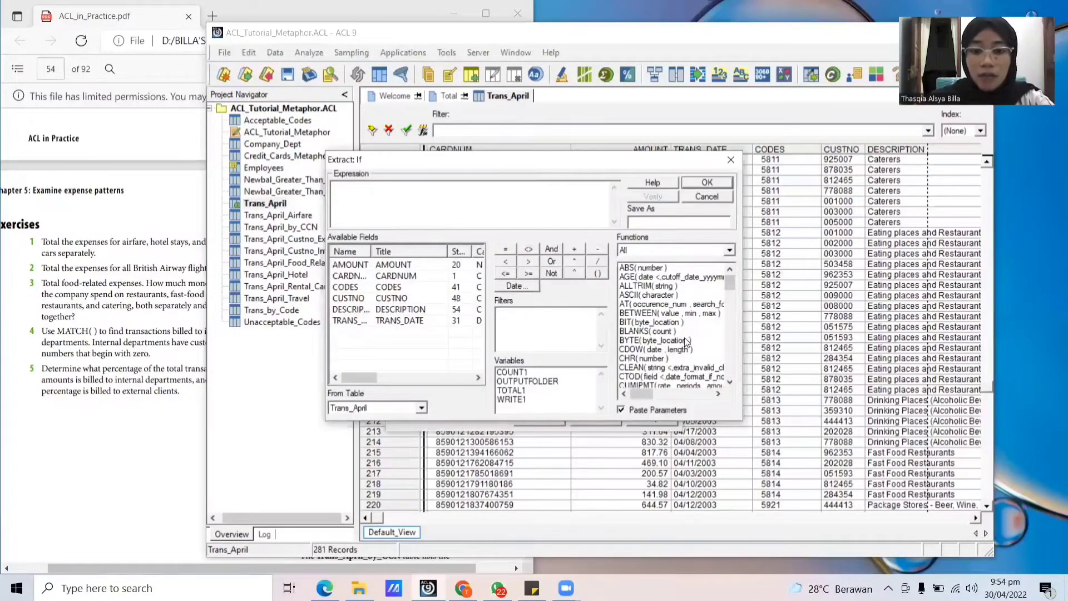
{"action": "scroll", "coordinate": [707, 340], "scroll_direction": "down", "scroll_amount": 12}
{"action": "scroll", "coordinate": [647, 357], "scroll_direction": "down", "scroll_amount": 2}
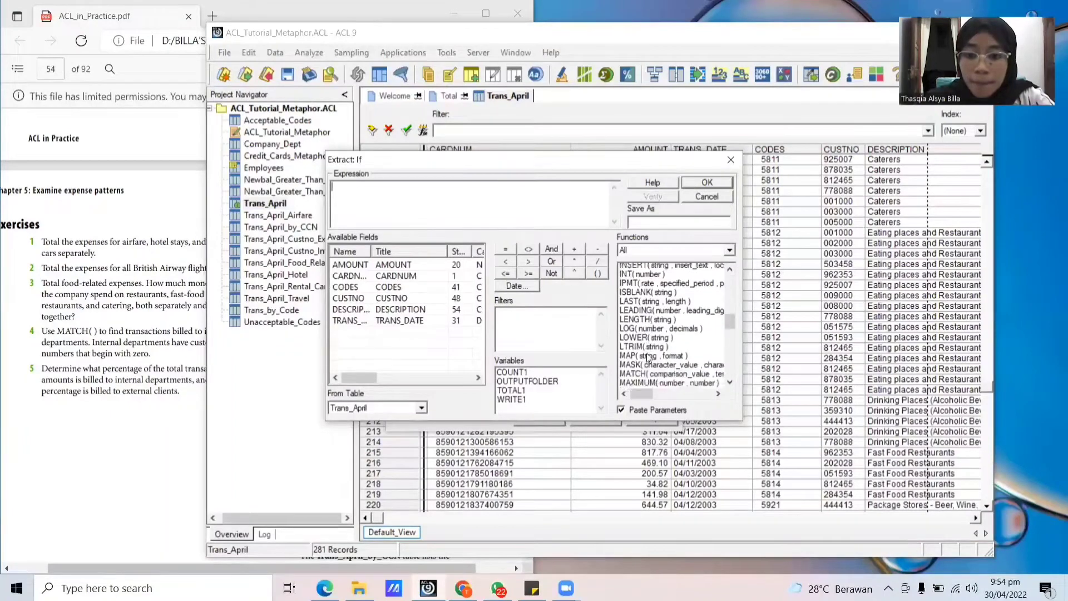
{"action": "double_click", "coordinate": [635, 368]}
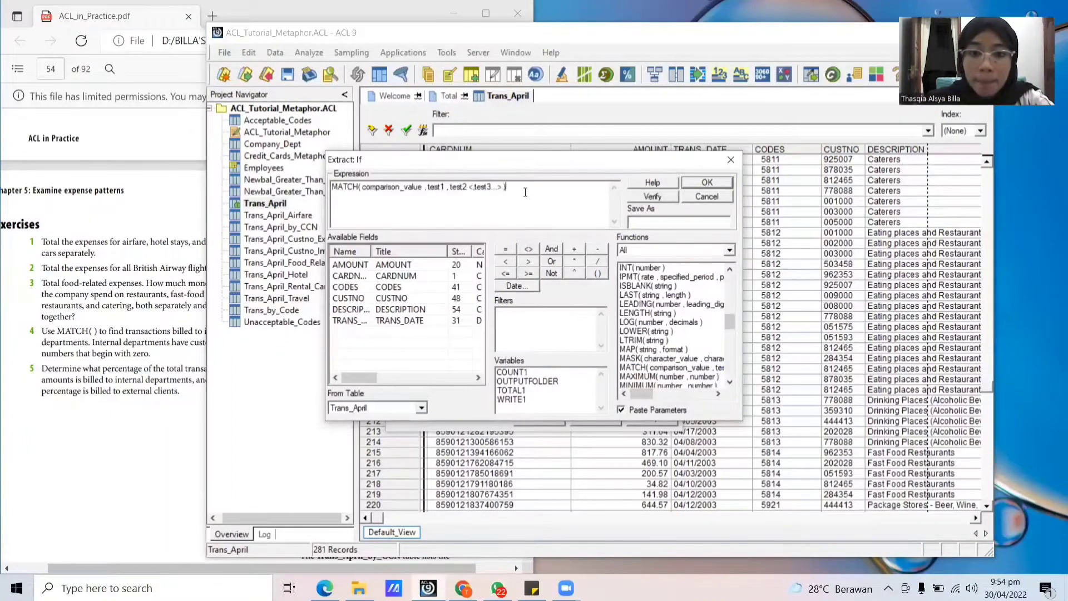
{"action": "left_click_drag", "start_coordinate": [506, 187], "coordinate": [369, 194]}
{"action": "key", "text": "BackSpace"}
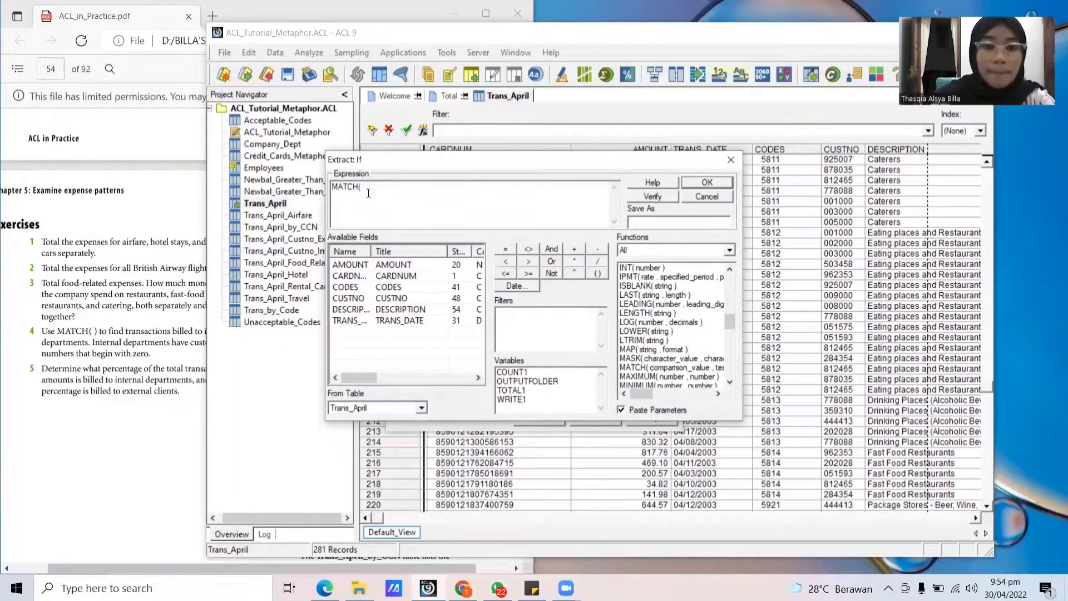
Step: Complete the If condition as MATCH(ALLTRIM(CODES) , "5811" , "5812" , "5814"), verify the expression and accept it
{"action": "type", "text": "ALLTRIM"}
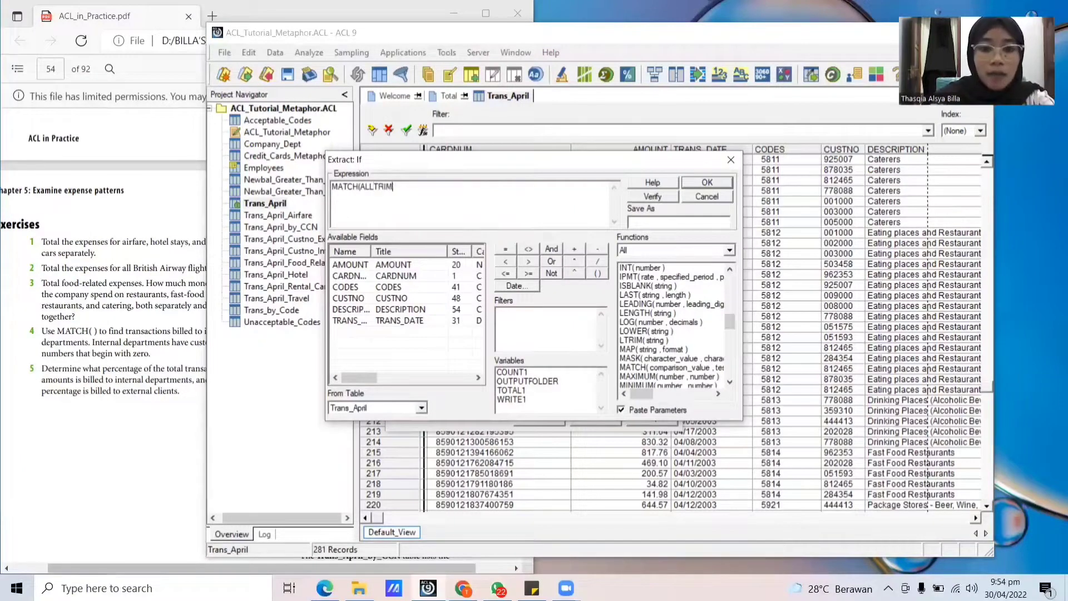
{"action": "type", "text": "(CODES"}
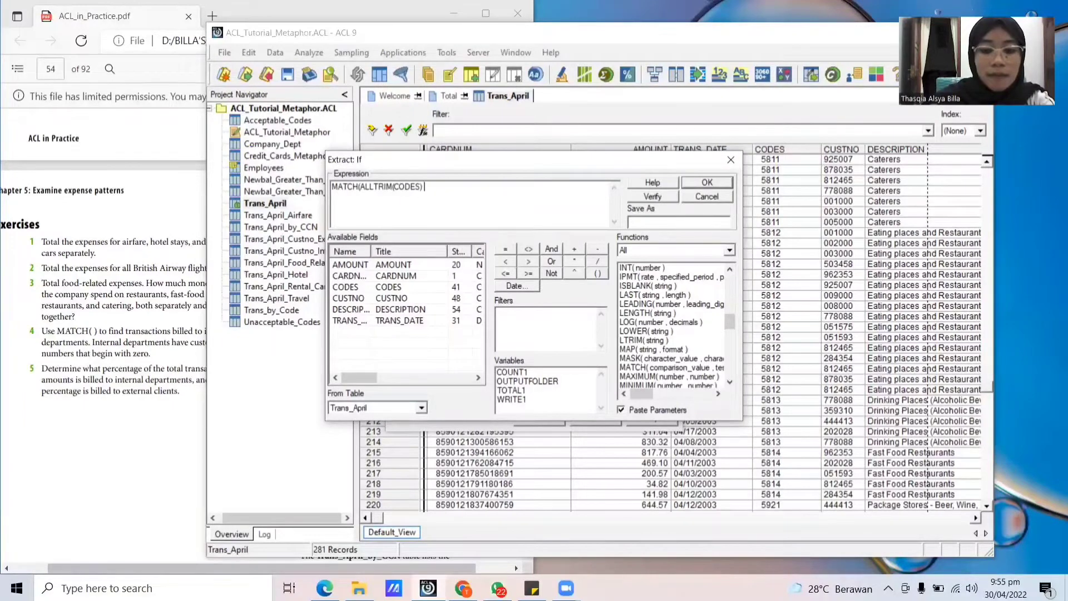
{"action": "type", "text": "\""}
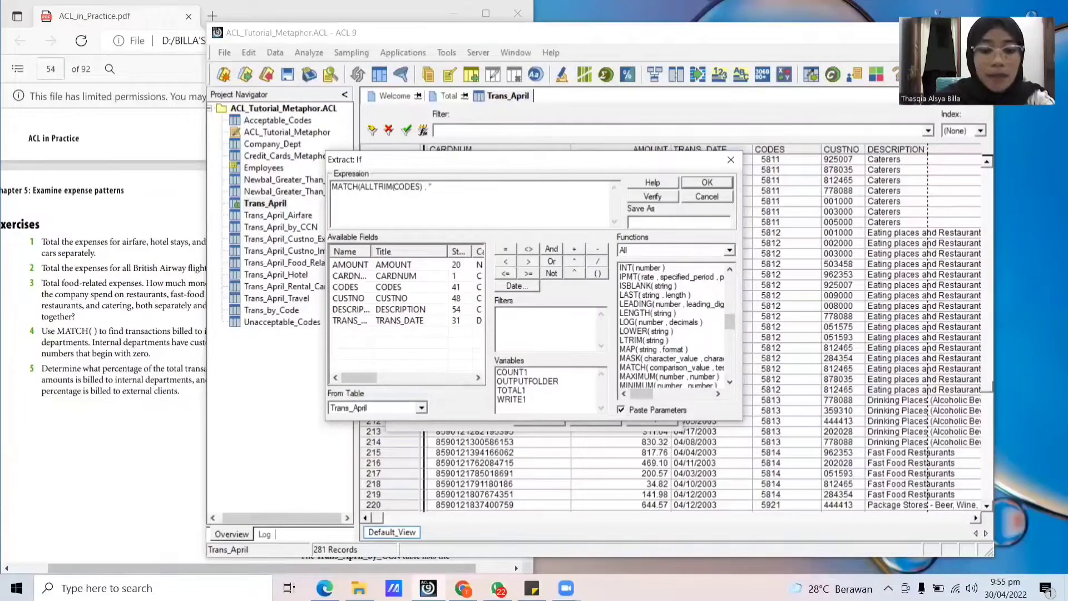
{"action": "type", "text": "5811"}
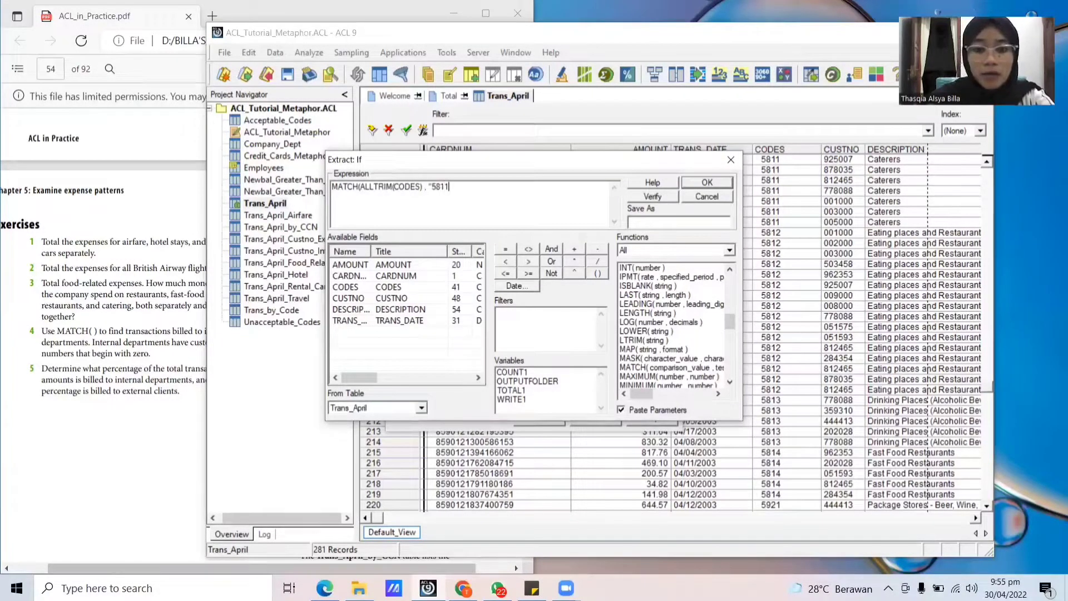
{"action": "type", "text": "\" , \""}
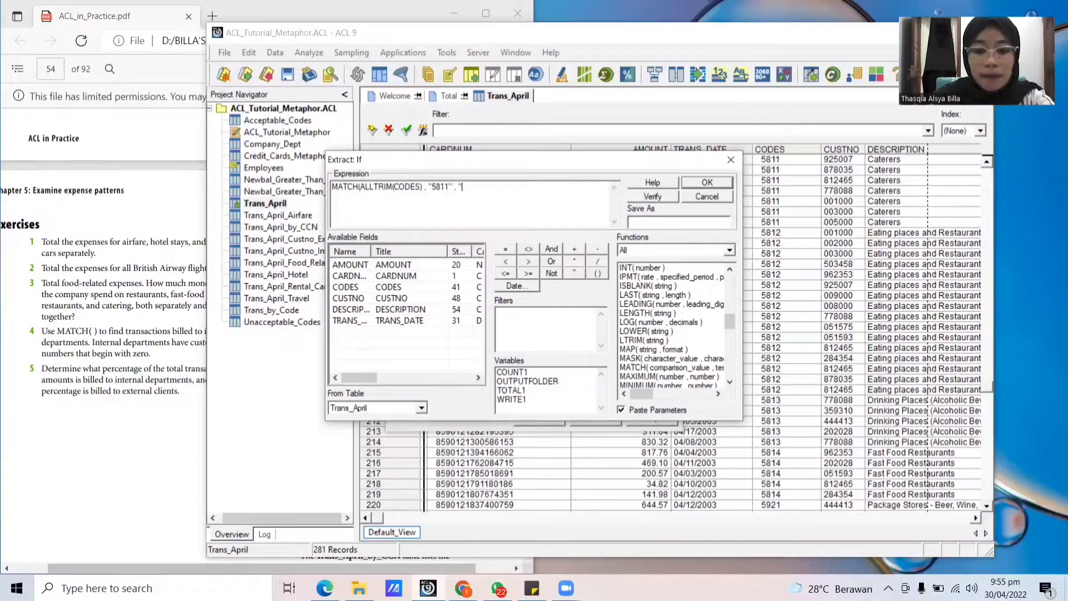
{"action": "type", "text": "5812"}
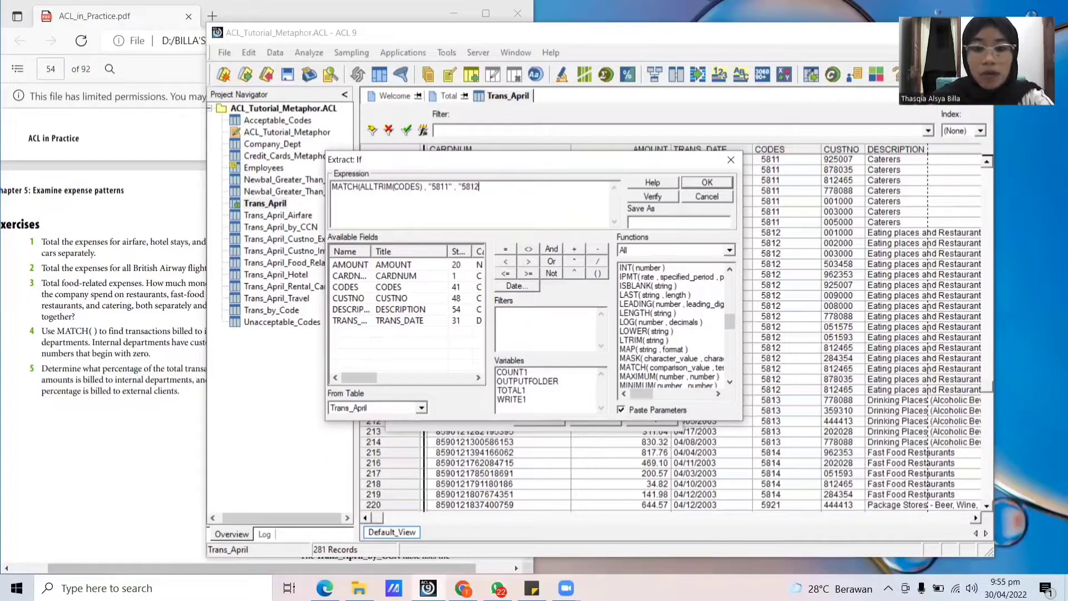
{"action": "type", "text": "\""}
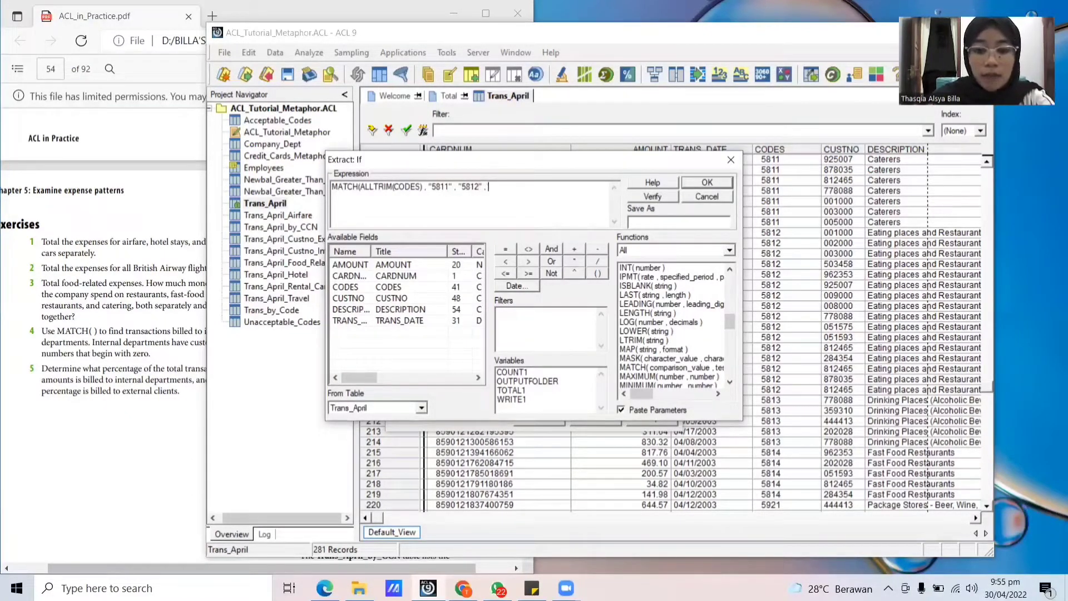
{"action": "type", "text": " , \"5814"}
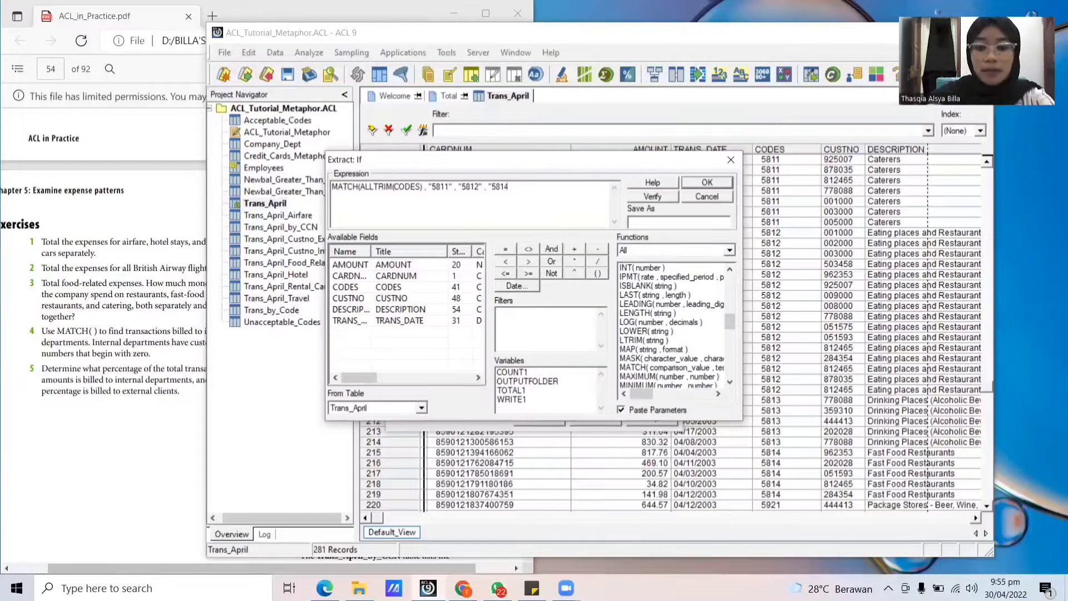
{"action": "type", "text": "\""}
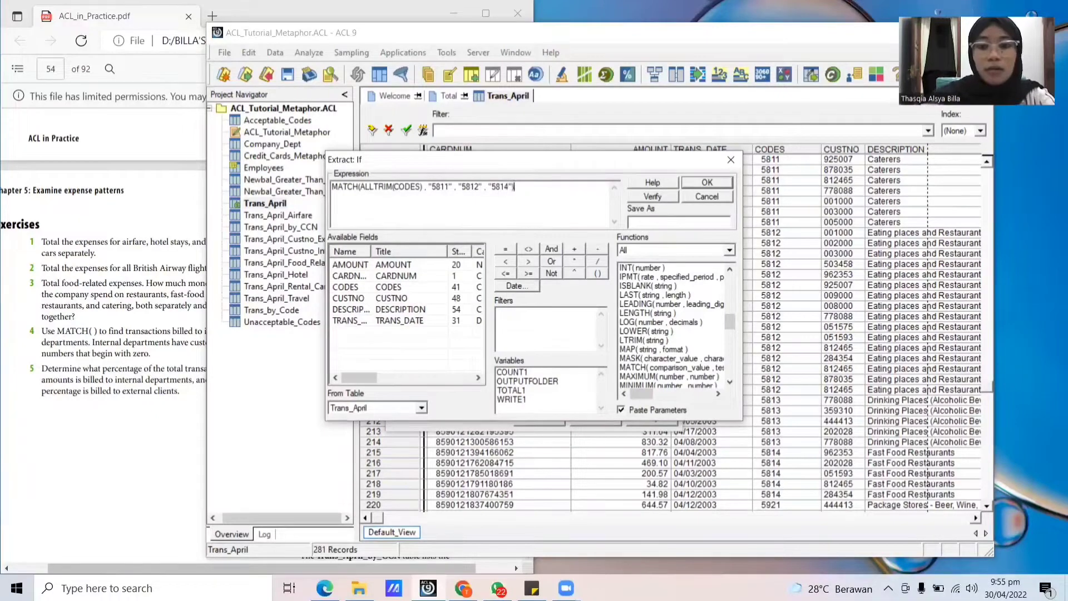
{"action": "left_click", "coordinate": [648, 199]}
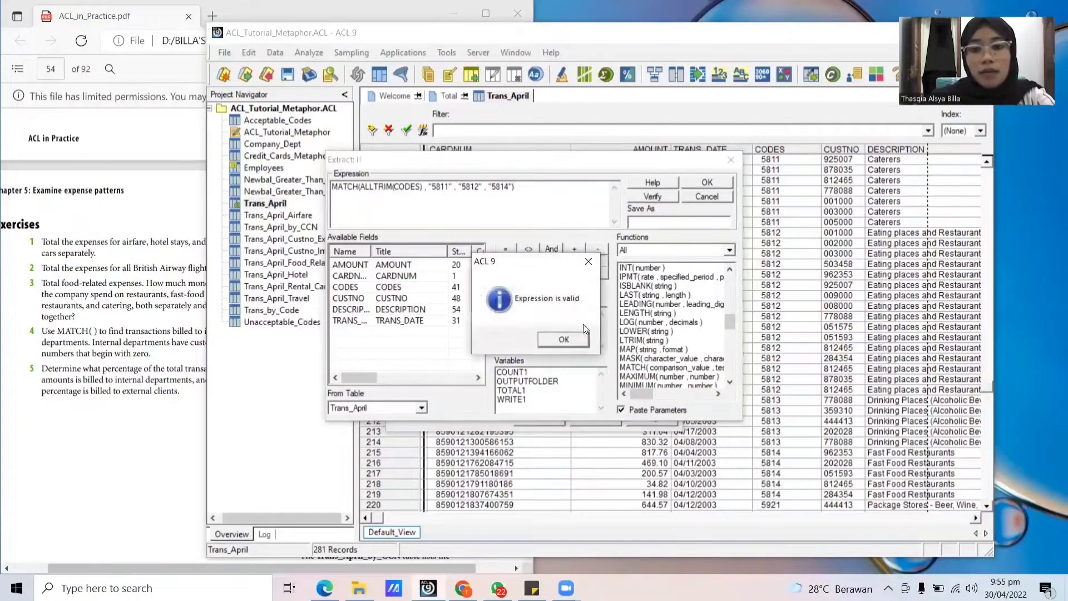
{"action": "key", "text": "Return"}
{"action": "left_click", "coordinate": [705, 183]}
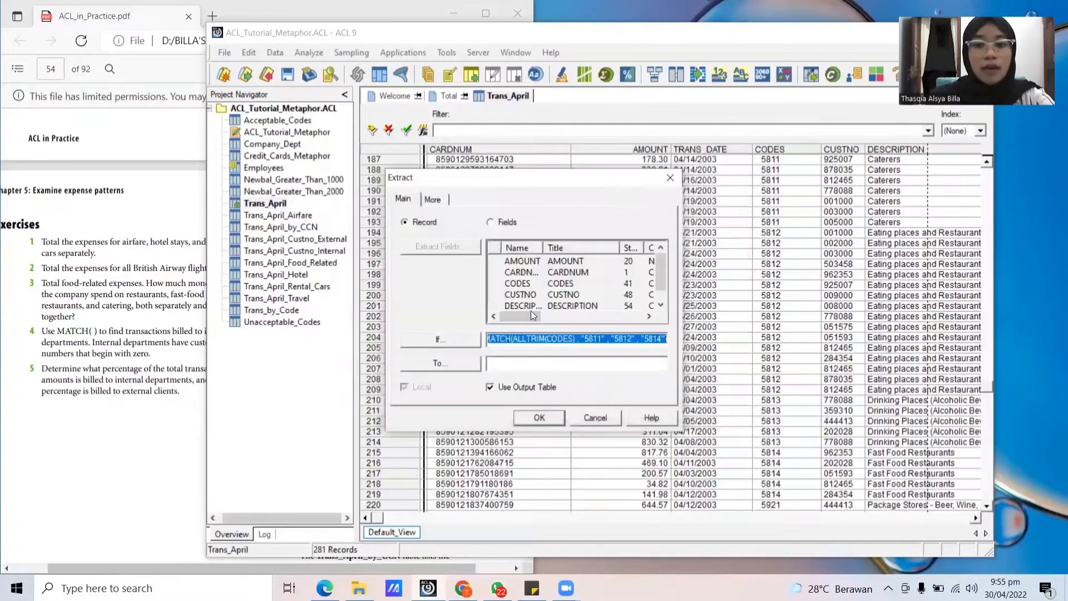
Step: Enter Trans_April_Food_Related as the Extract's output table and close the dialog without running the extraction
{"action": "left_click", "coordinate": [523, 366]}
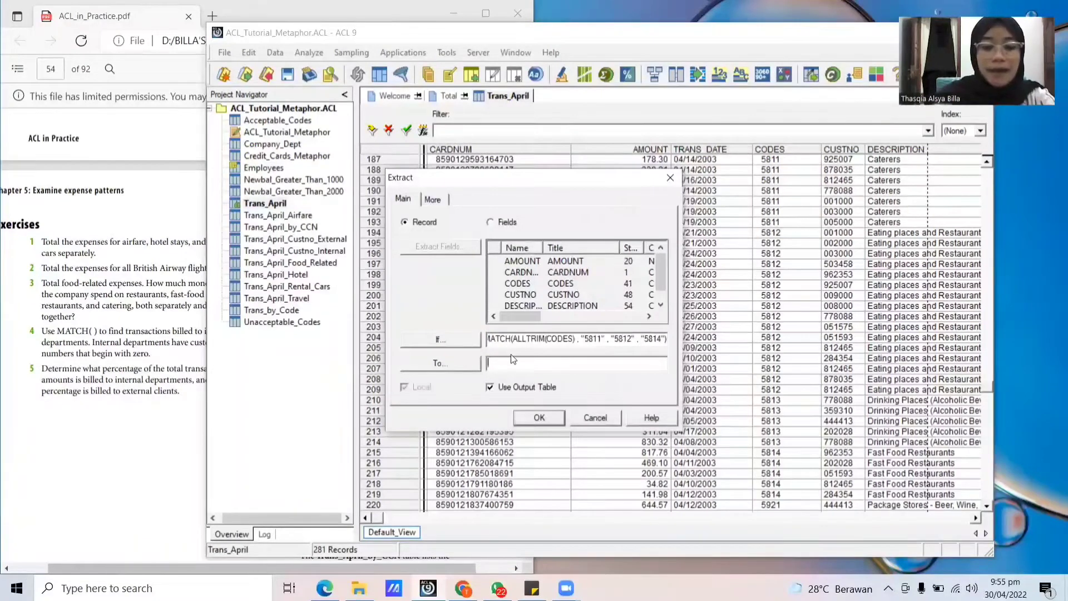
{"action": "type", "text": "Tran"}
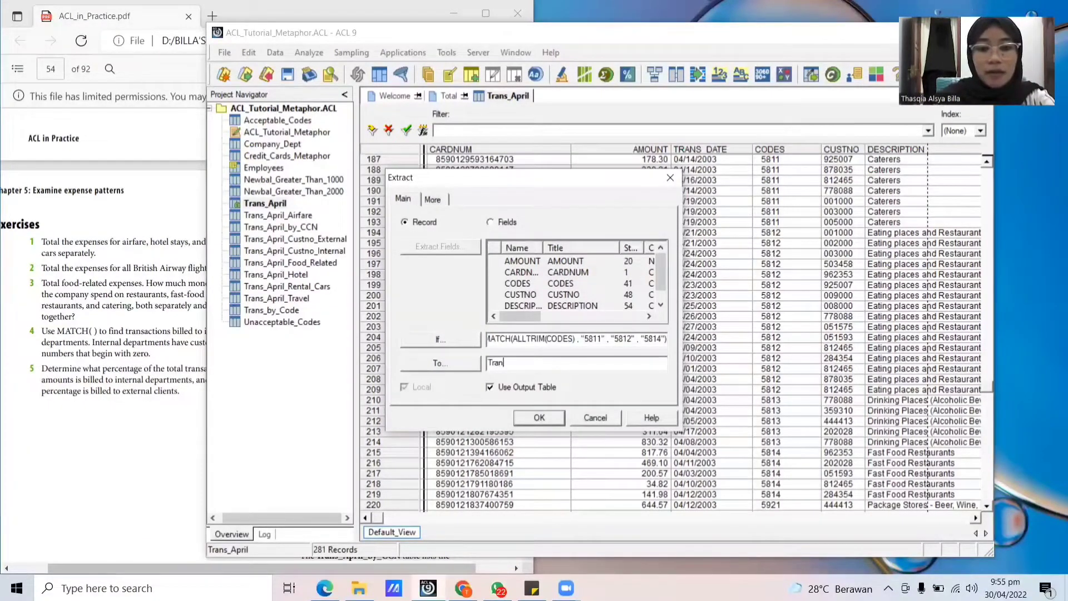
{"action": "type", "text": "s_April"}
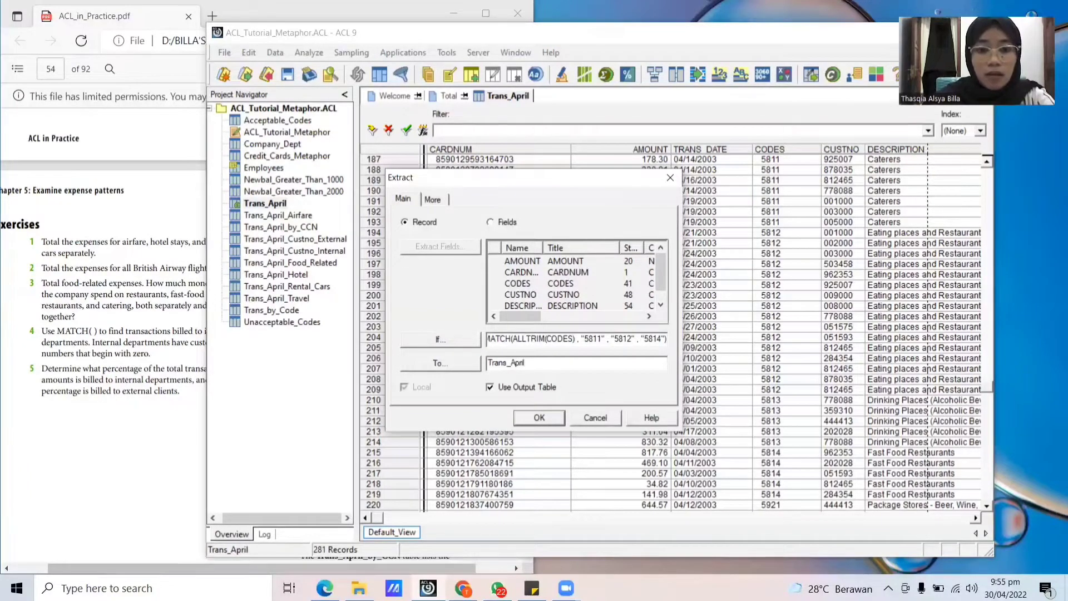
{"action": "type", "text": "_Fodd"}
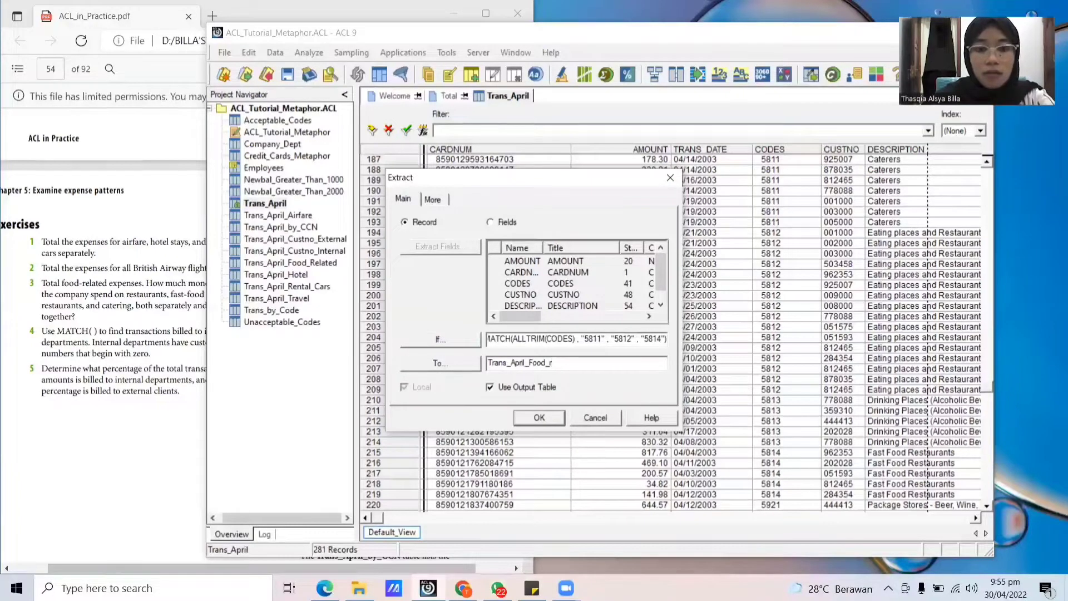
{"action": "type", "text": "_Related"}
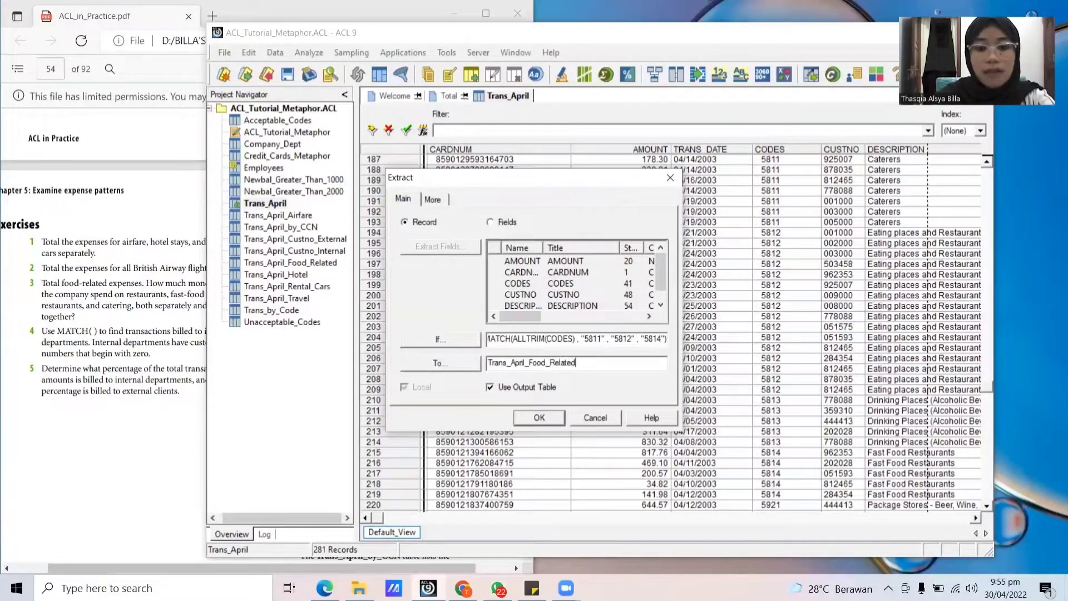
{"action": "left_click", "coordinate": [671, 177]}
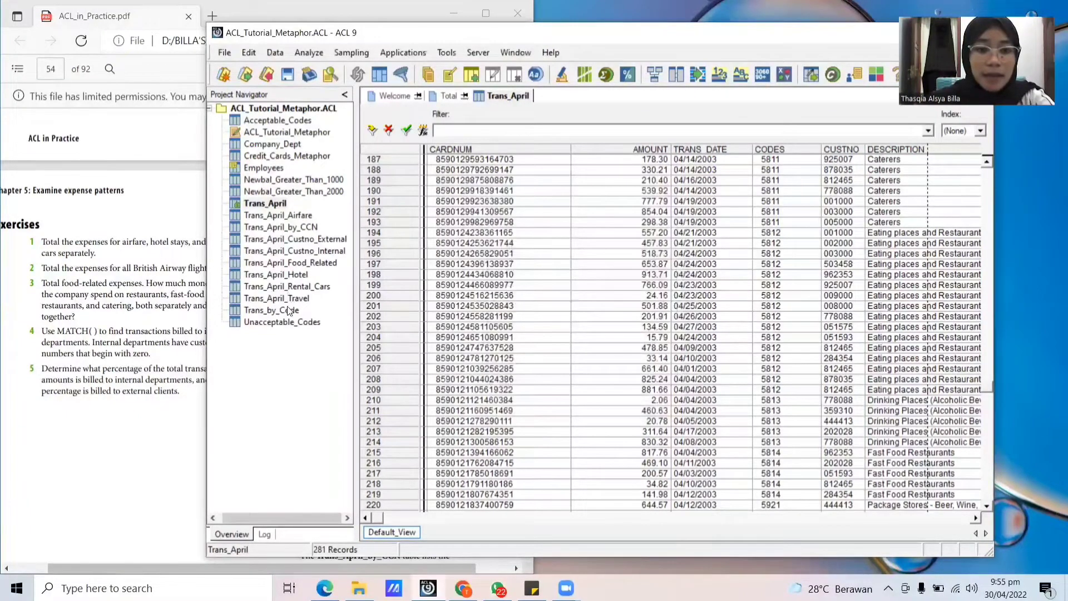
Step: Open the Trans_April_Food_Related table and total its AMOUNT field
{"action": "double_click", "coordinate": [290, 262]}
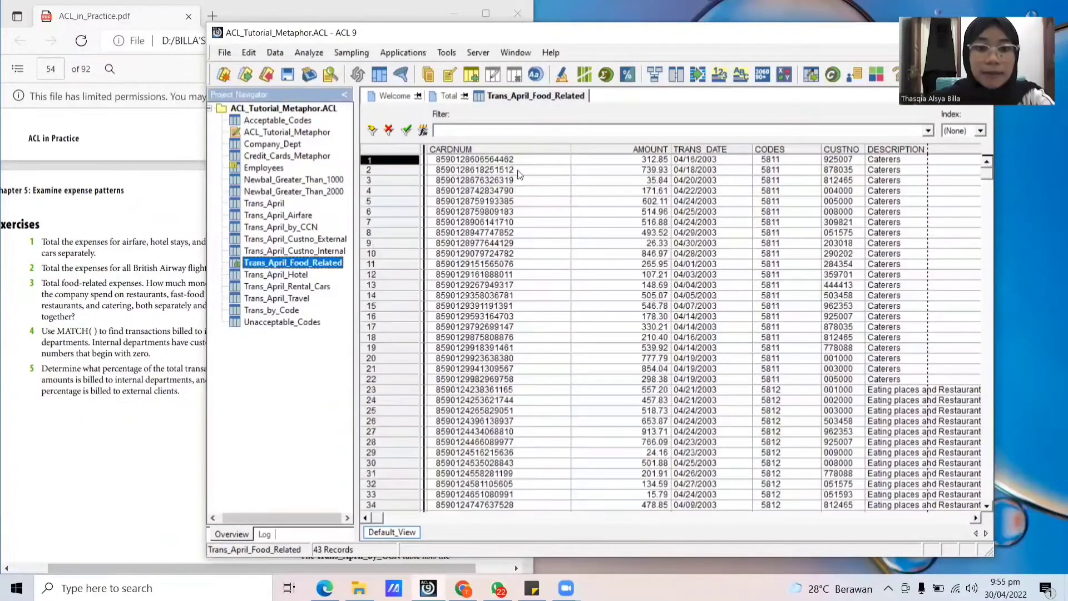
{"action": "left_click", "coordinate": [618, 149]}
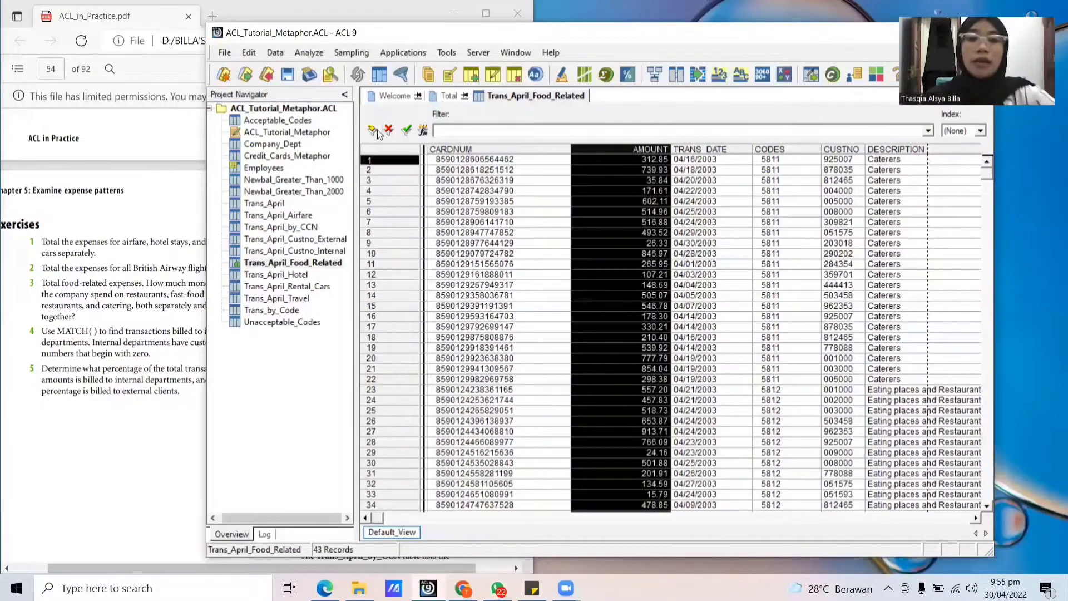
{"action": "left_click", "coordinate": [315, 55]}
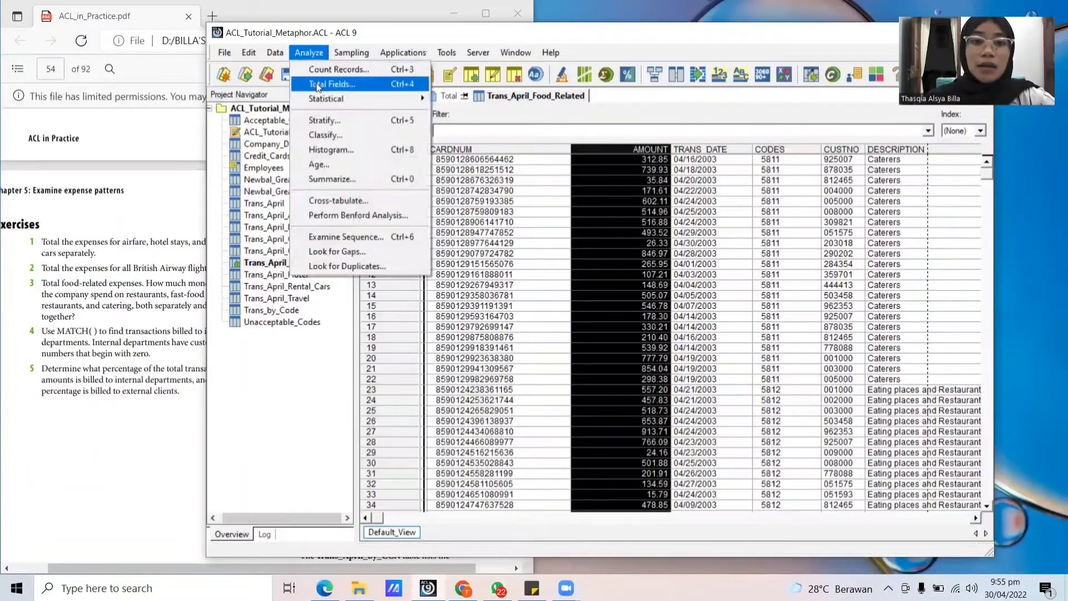
{"action": "left_click", "coordinate": [324, 82]}
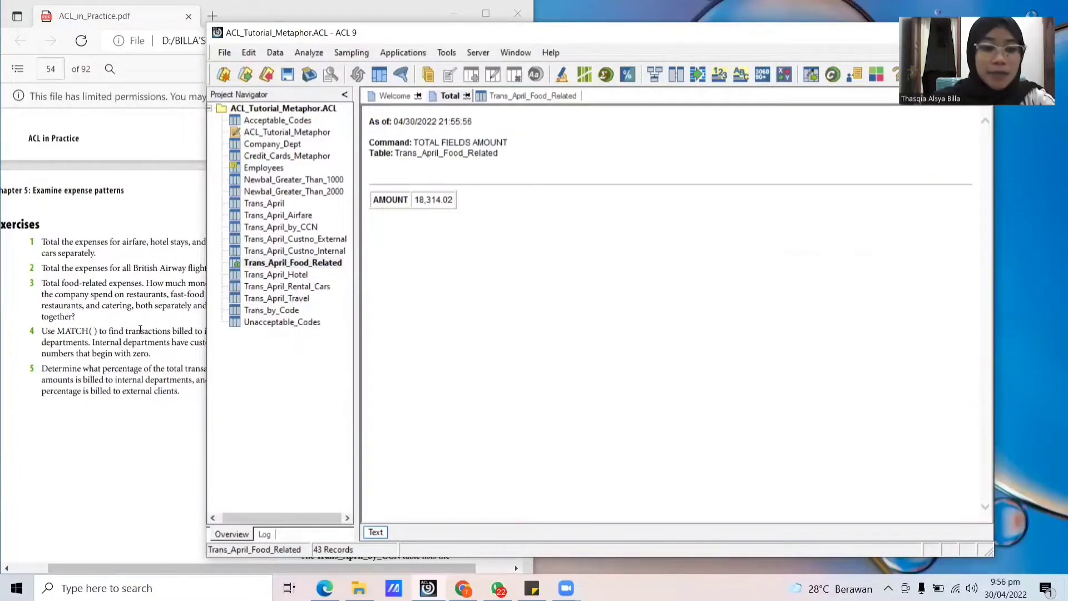
Step: Read exercise 4 on internal department transactions, open the Trans_April table and start an Extract with an If condition
{"action": "left_click", "coordinate": [161, 369]}
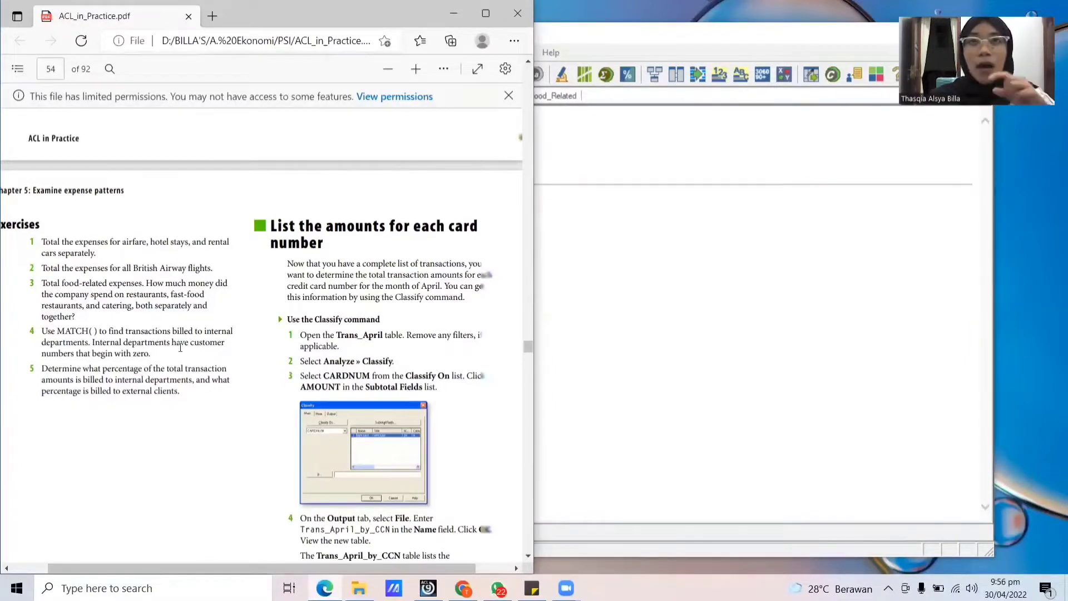
{"action": "left_click", "coordinate": [594, 352]}
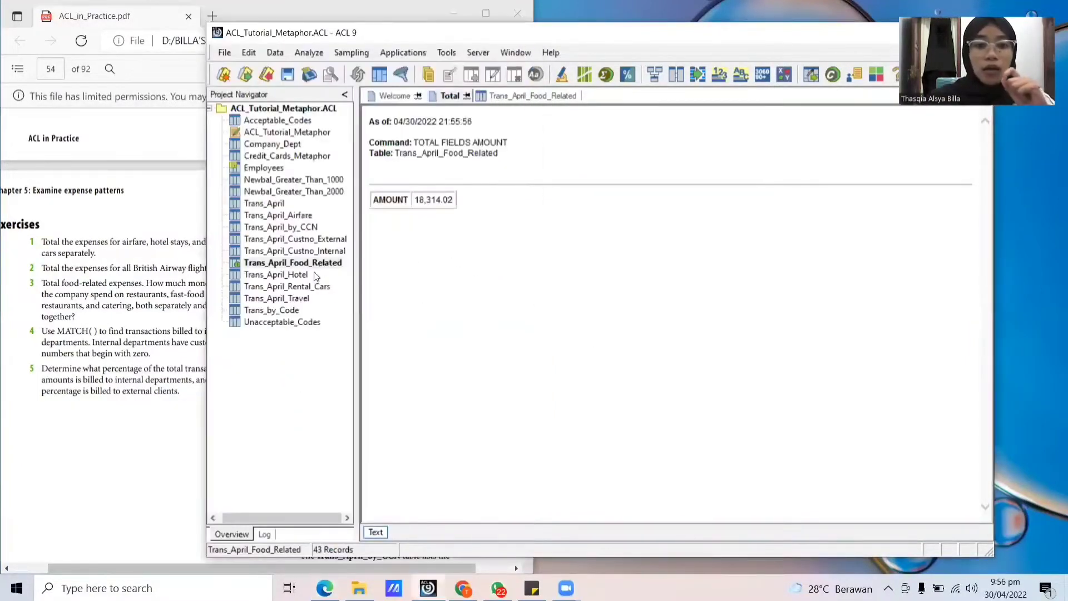
{"action": "double_click", "coordinate": [281, 204]}
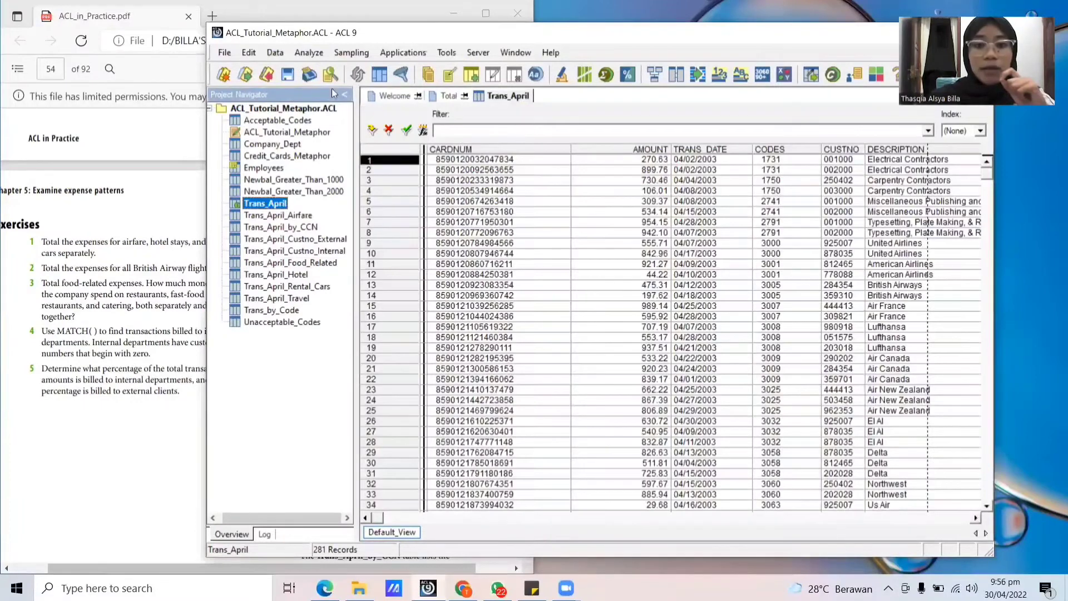
{"action": "left_click", "coordinate": [275, 53]}
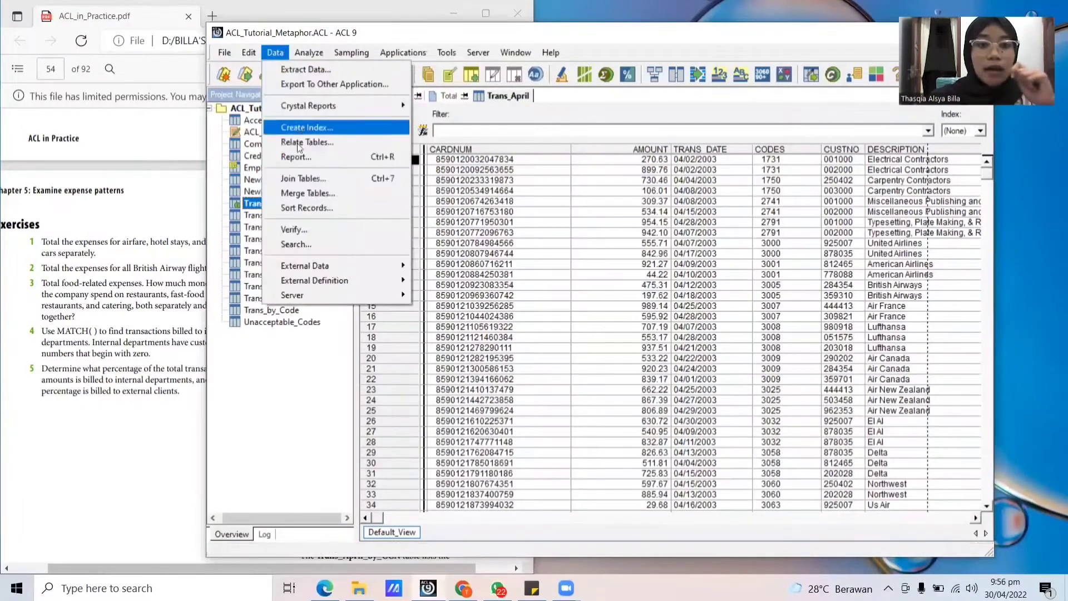
{"action": "left_click", "coordinate": [300, 70]}
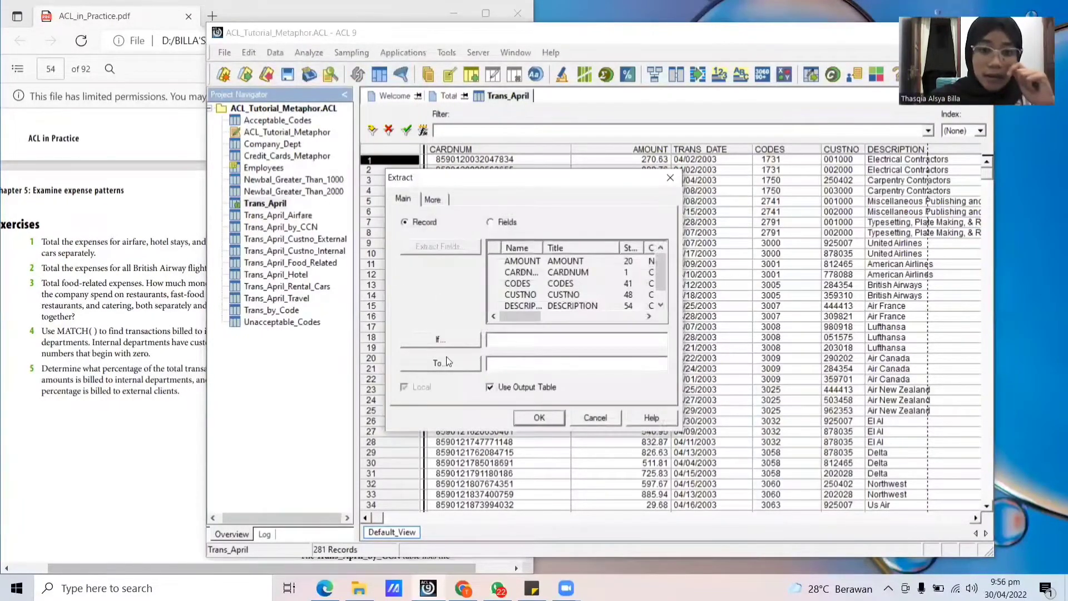
{"action": "left_click", "coordinate": [440, 340]}
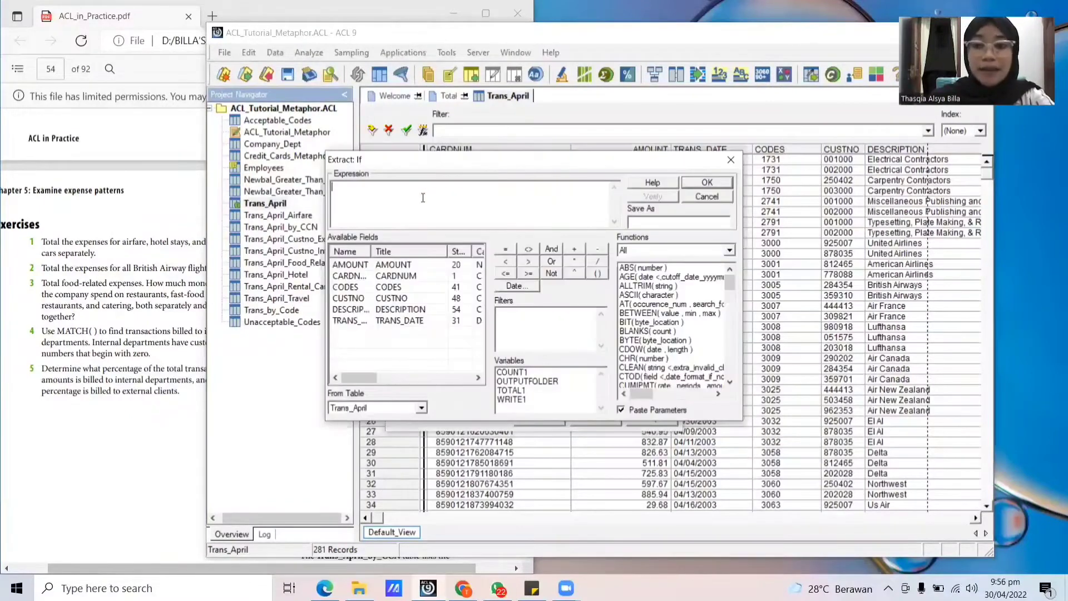
{"action": "scroll", "coordinate": [666, 332], "scroll_direction": "down", "scroll_amount": 12}
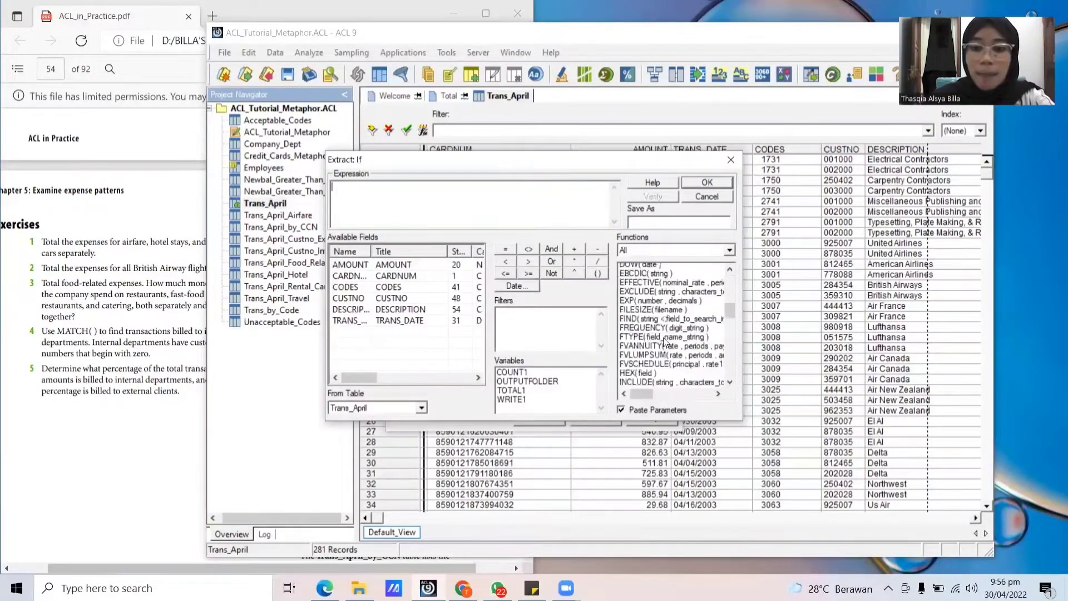
{"action": "scroll", "coordinate": [661, 349], "scroll_direction": "down", "scroll_amount": 4}
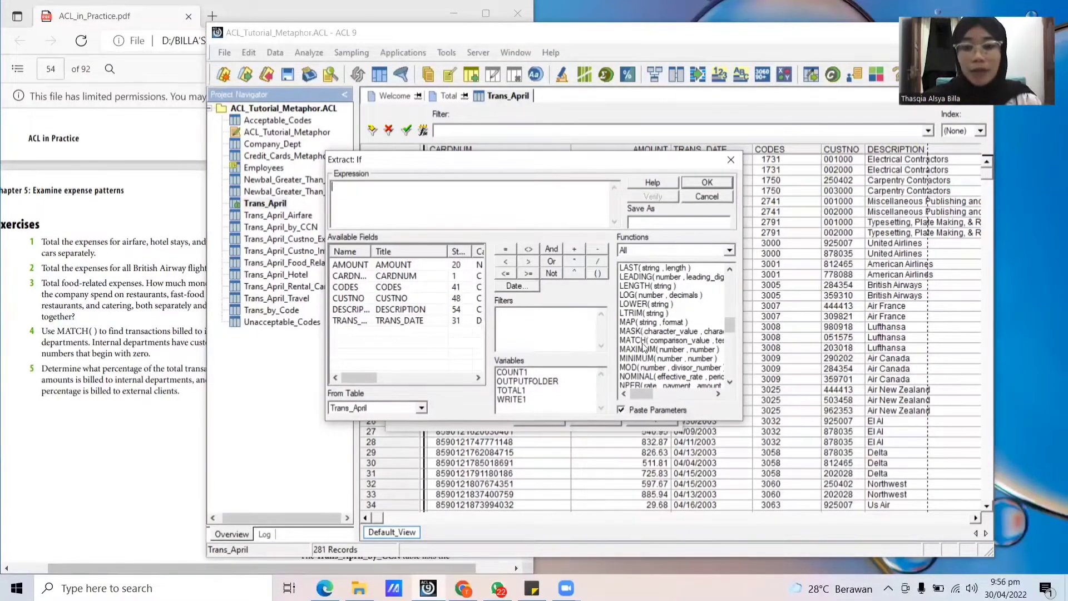
Step: Copy the MATCH(ALLTRIM(CUSTNO)) expression listing the internal department numbers from the sticky note into the If condition, verify it and accept it
{"action": "left_click", "coordinate": [532, 588]}
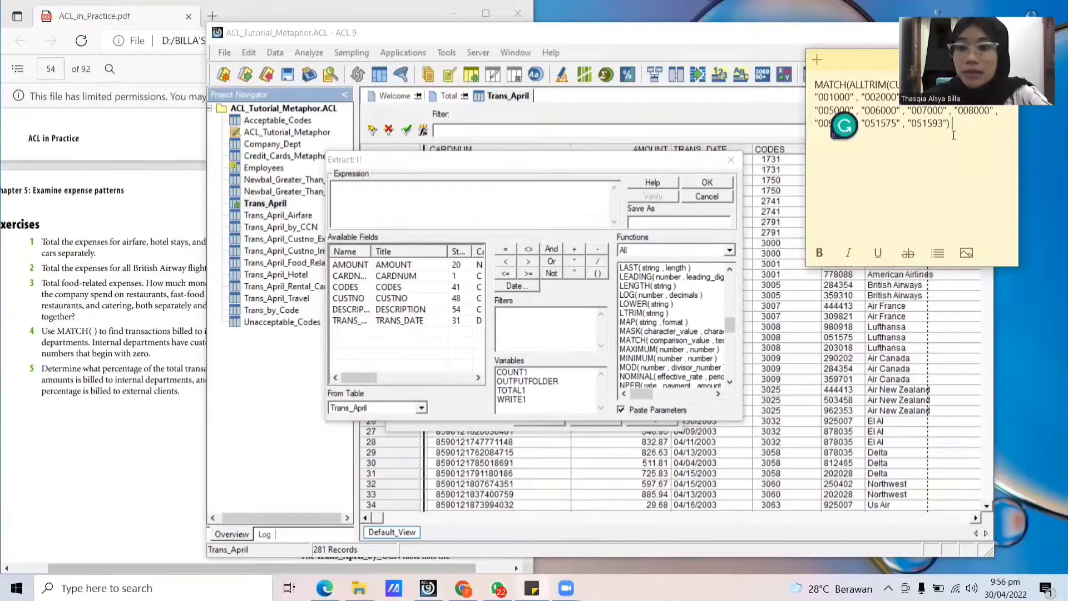
{"action": "left_click_drag", "start_coordinate": [954, 136], "coordinate": [814, 84]}
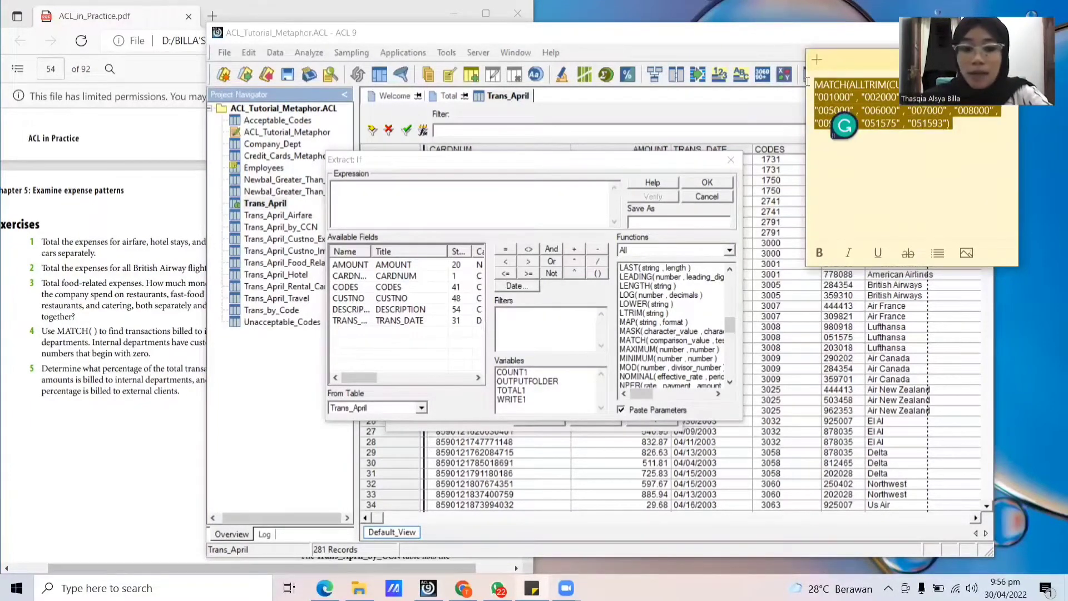
{"action": "left_click", "coordinate": [372, 194]}
{"action": "type", "text": "MATCH(ALLTRIM(CUSTNO) , \"000000\" , \"001000\" , \"002000\" , \"003000\" , \"004000\" , \"005000\" , \"006000\" , \"007000\" , \"008000\" , \"009000\" , \"051575\" , \"051593\")"}
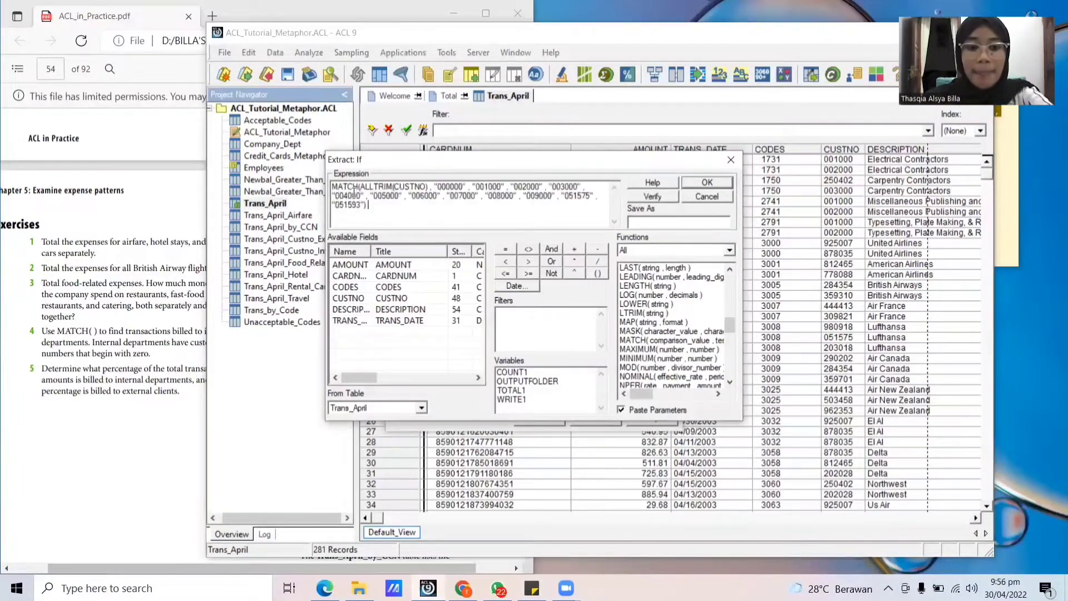
{"action": "left_click", "coordinate": [640, 195]}
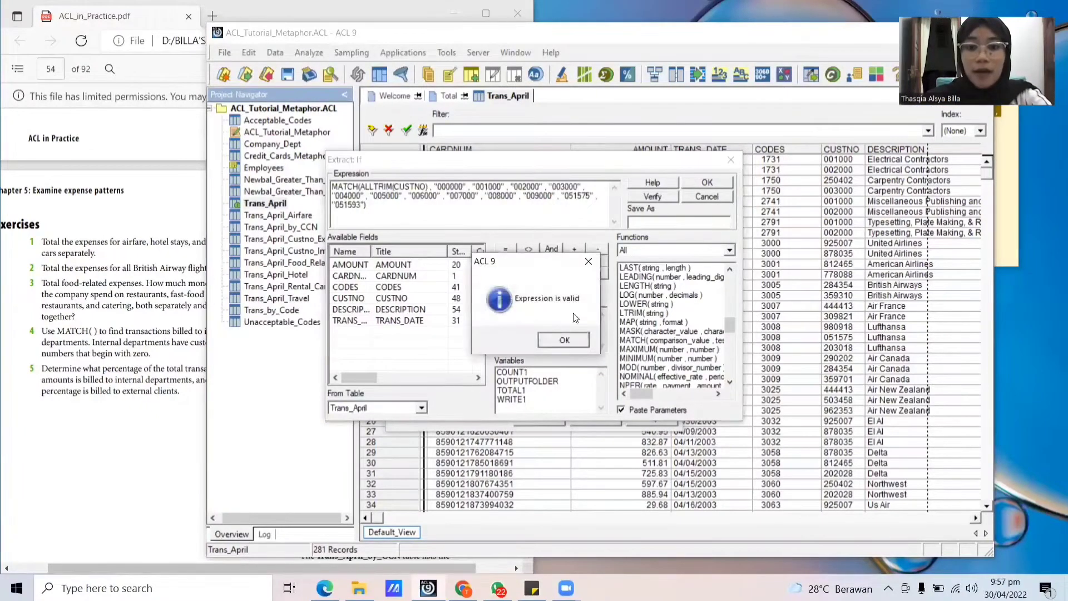
{"action": "left_click", "coordinate": [564, 340]}
{"action": "left_click", "coordinate": [705, 184]}
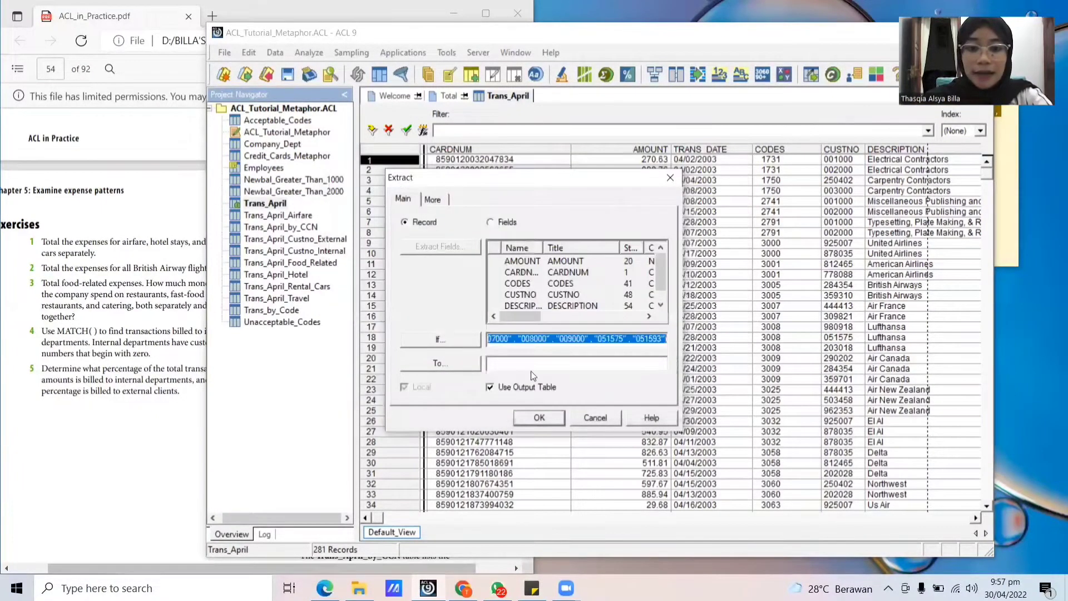
Step: Enter Trans_April_Custno_Internal as the Extract's output table and close the dialog
{"action": "left_click", "coordinate": [531, 365]}
{"action": "type", "text": "Trans_a"}
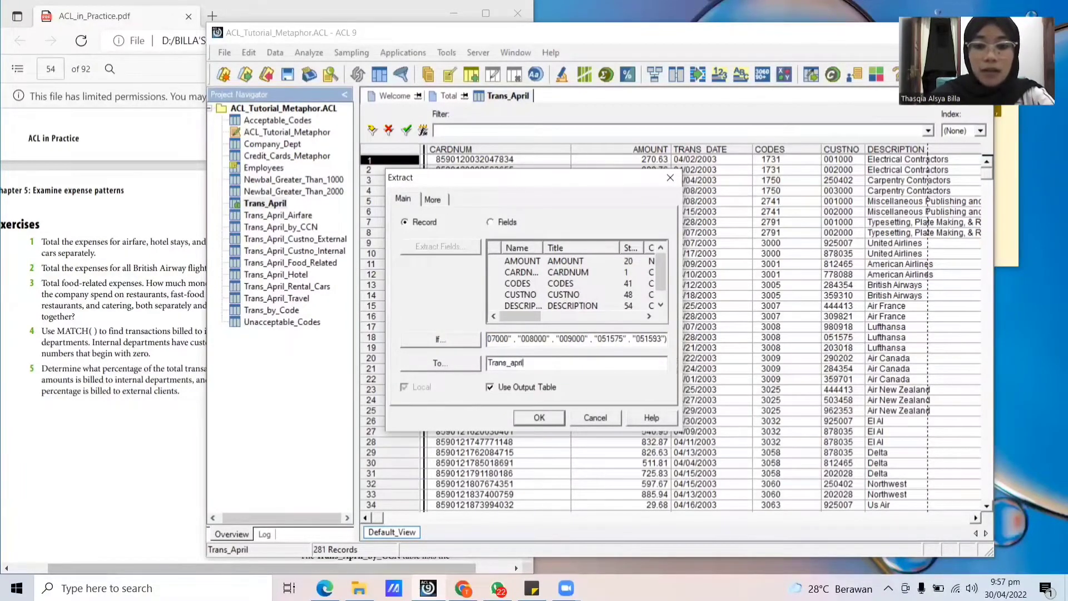
{"action": "key", "text": "BackSpace"}
{"action": "type", "text": "April"}
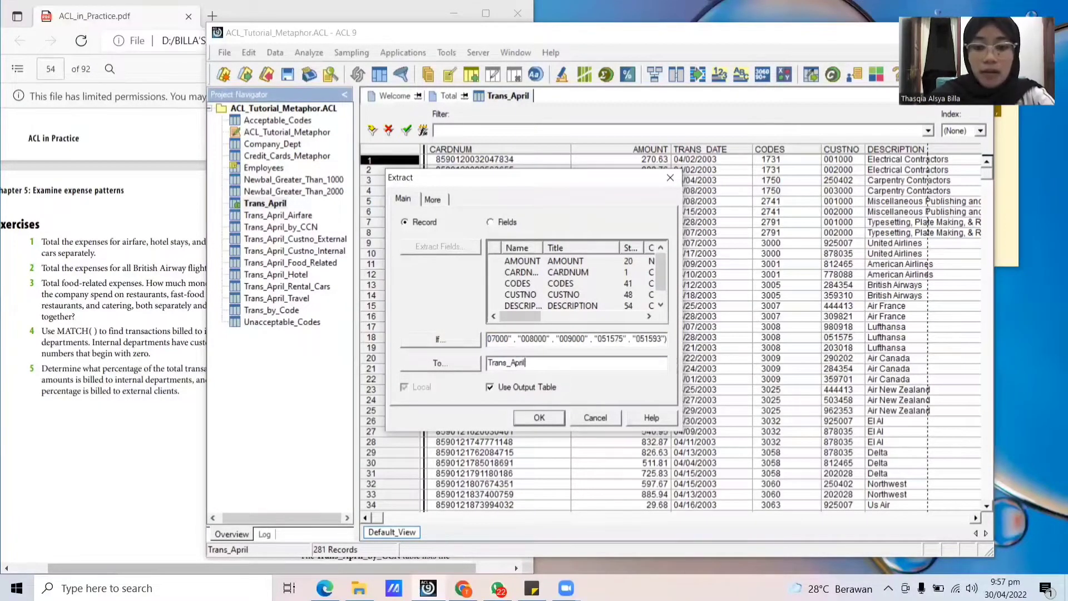
{"action": "type", "text": "_Custno"}
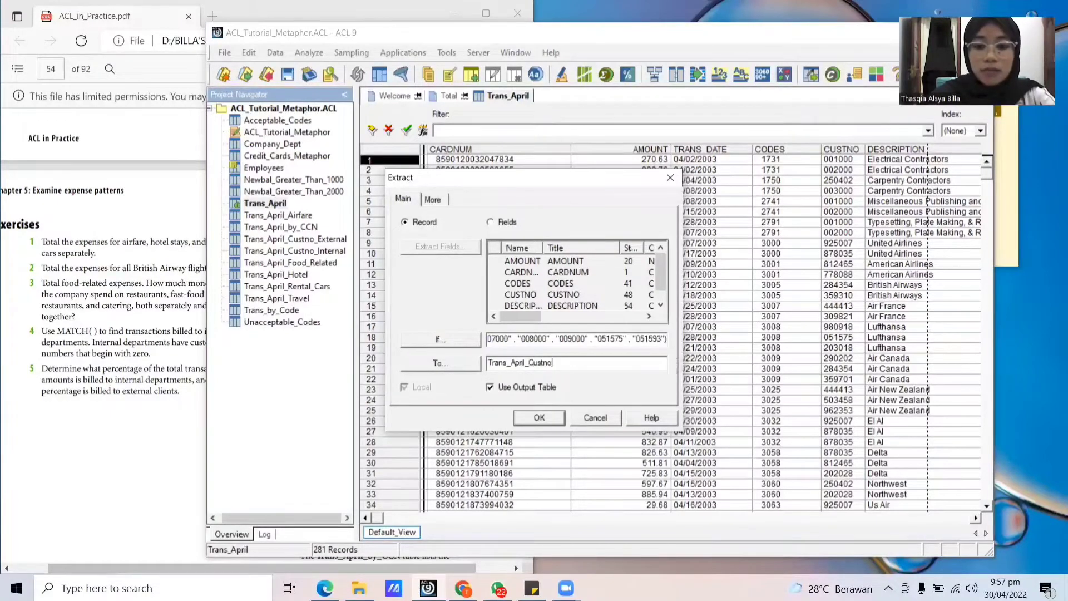
{"action": "type", "text": "_Internal"}
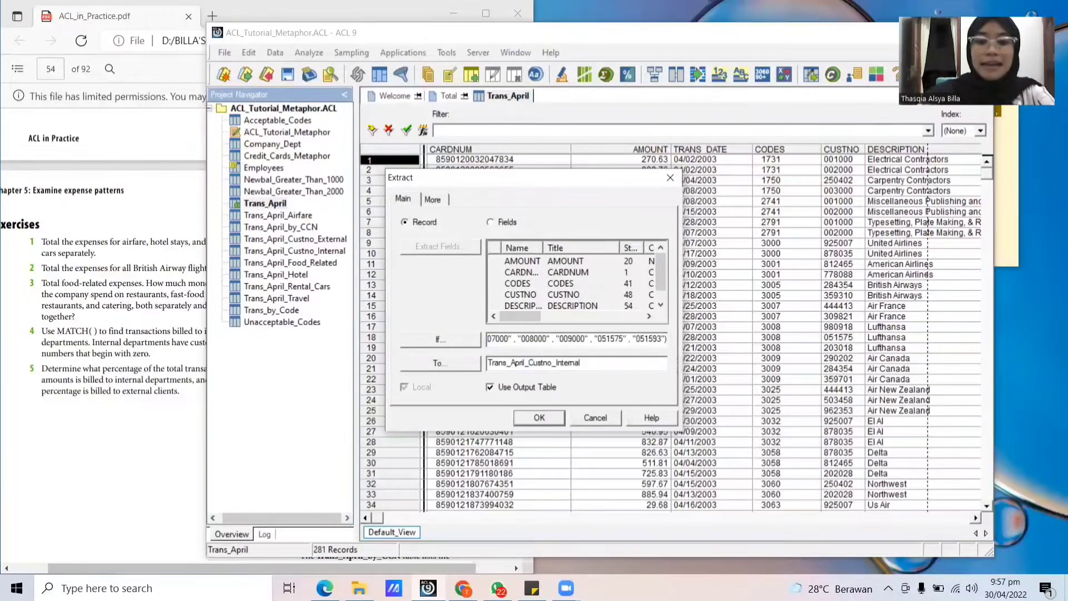
{"action": "key", "text": "Return"}
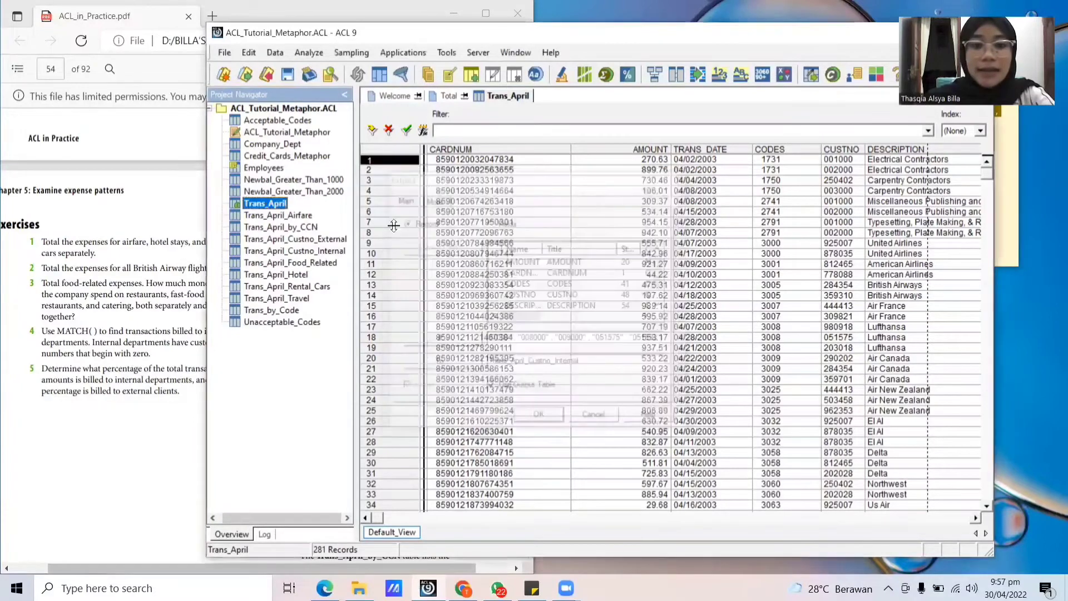
Step: Open the Trans_April_Custno_Internal table and sort its records by CUSTNO in ascending order
{"action": "double_click", "coordinate": [305, 252]}
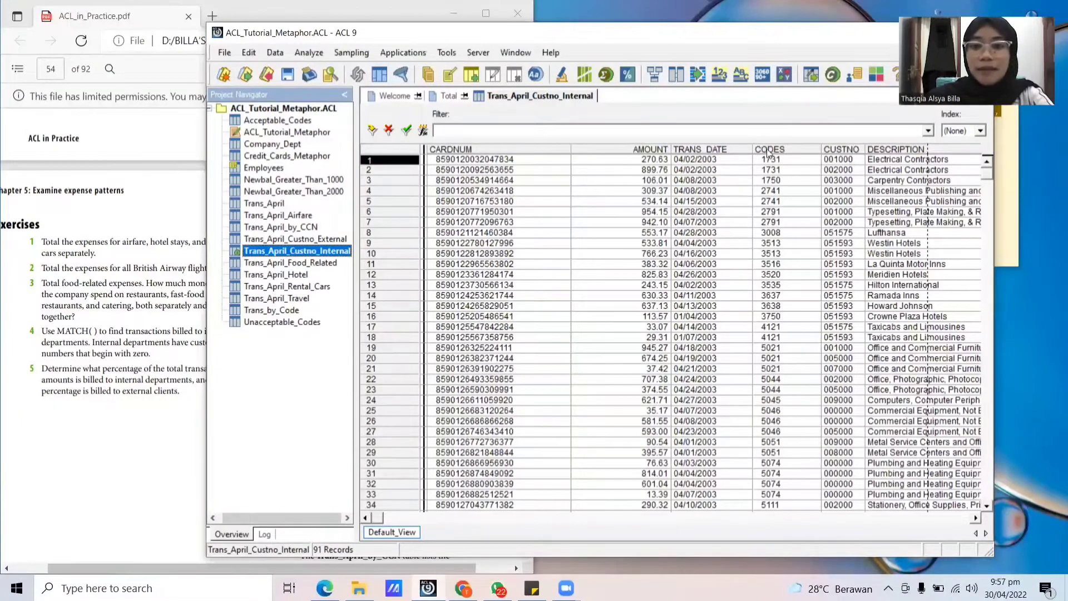
{"action": "left_click", "coordinate": [835, 149]}
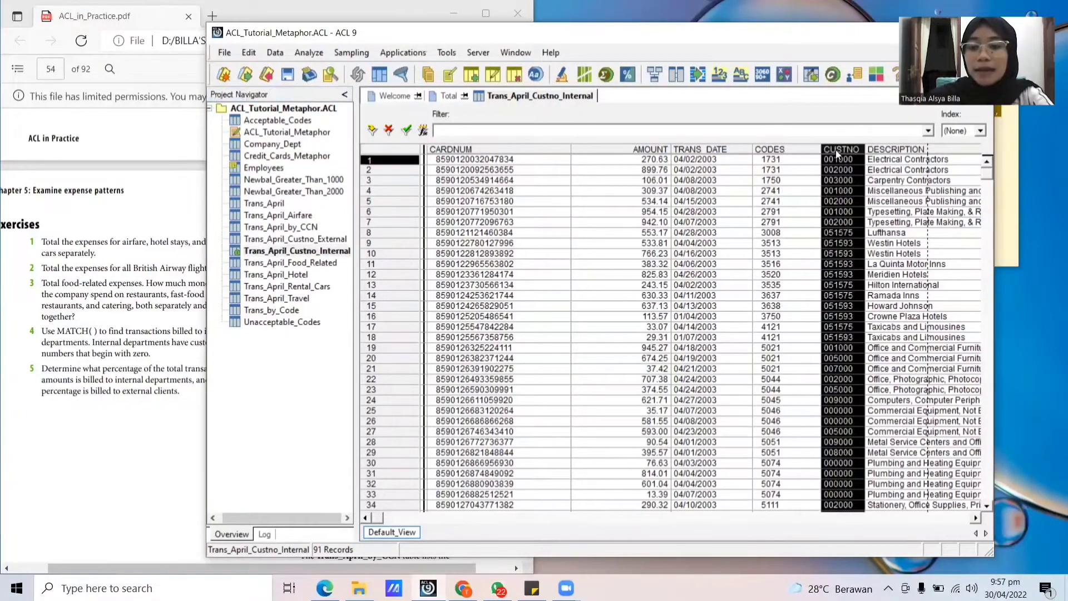
{"action": "right_click", "coordinate": [836, 149]}
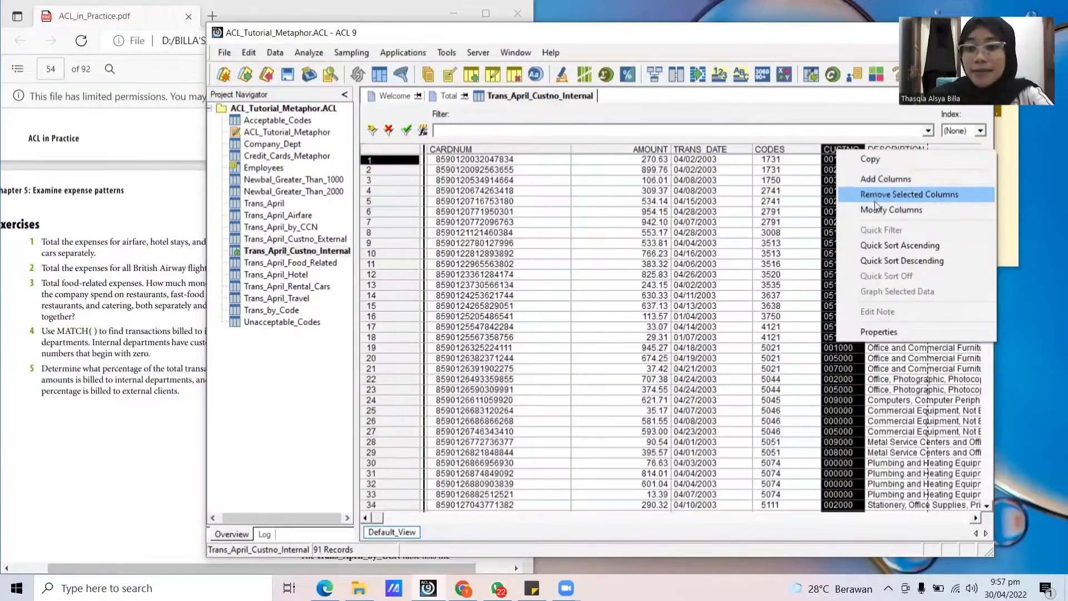
{"action": "left_click", "coordinate": [891, 246]}
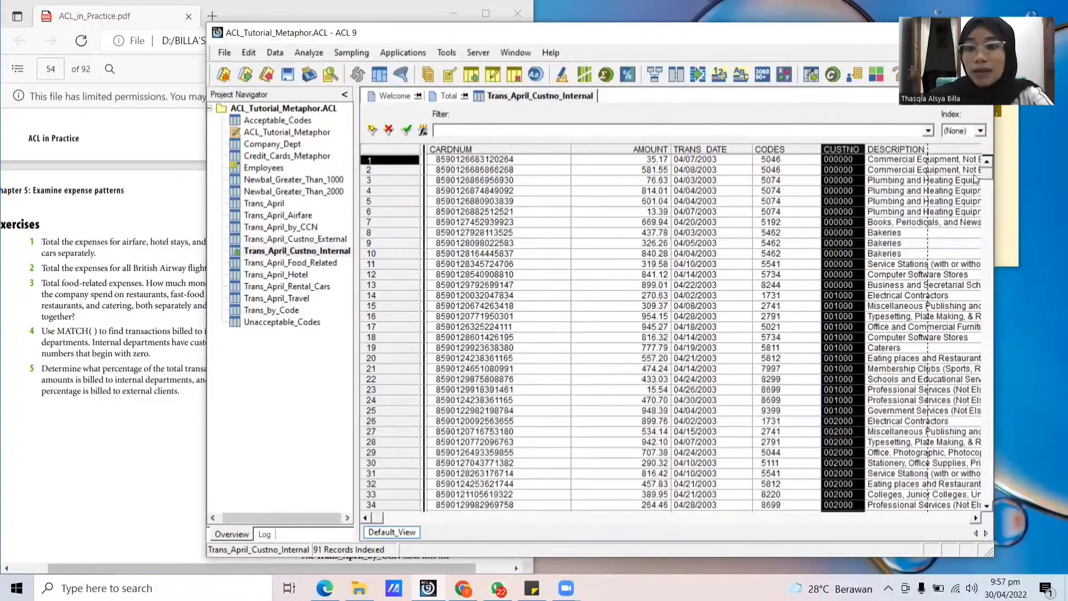
{"action": "left_click_drag", "start_coordinate": [990, 169], "coordinate": [998, 135]}
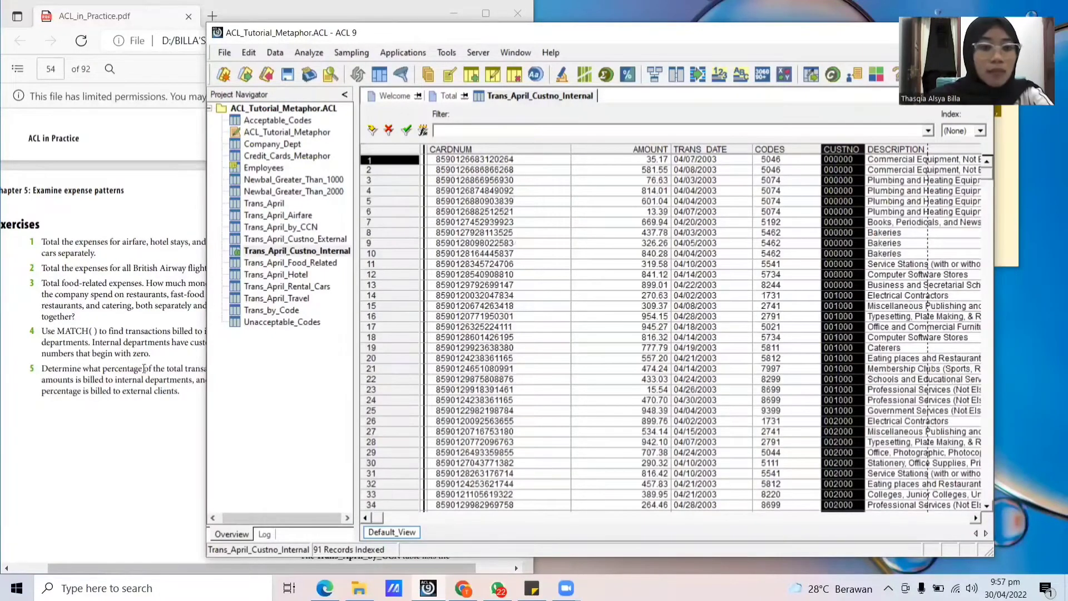
Step: Read exercise 5 in ACL_in_Practice.pdf about internal and external billing percentages, and return to the Trans_April_Custno_Internal table
{"action": "left_click", "coordinate": [126, 369]}
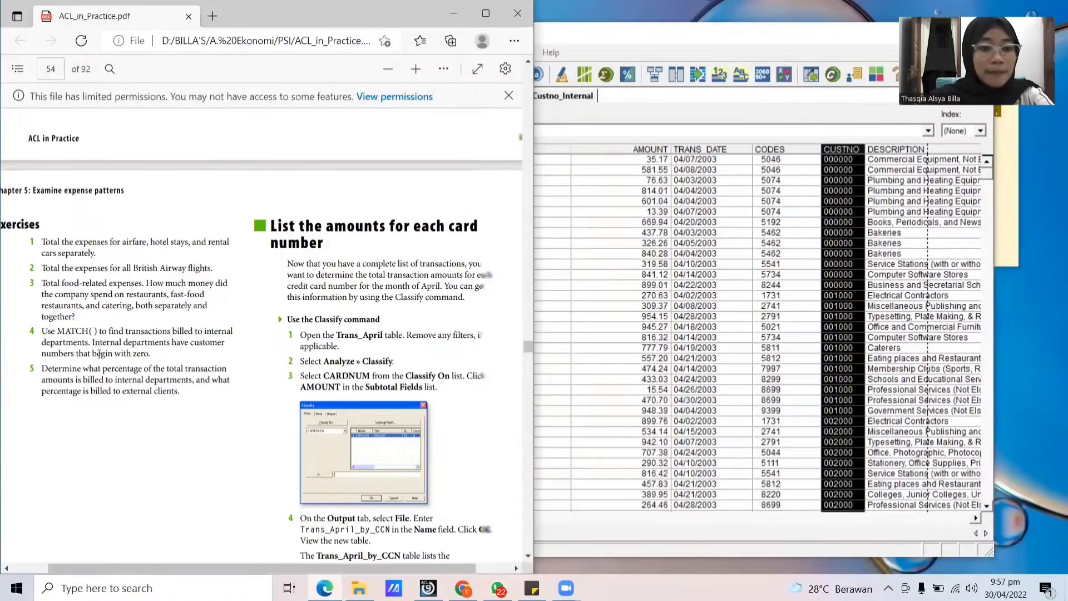
{"action": "left_click", "coordinate": [572, 118]}
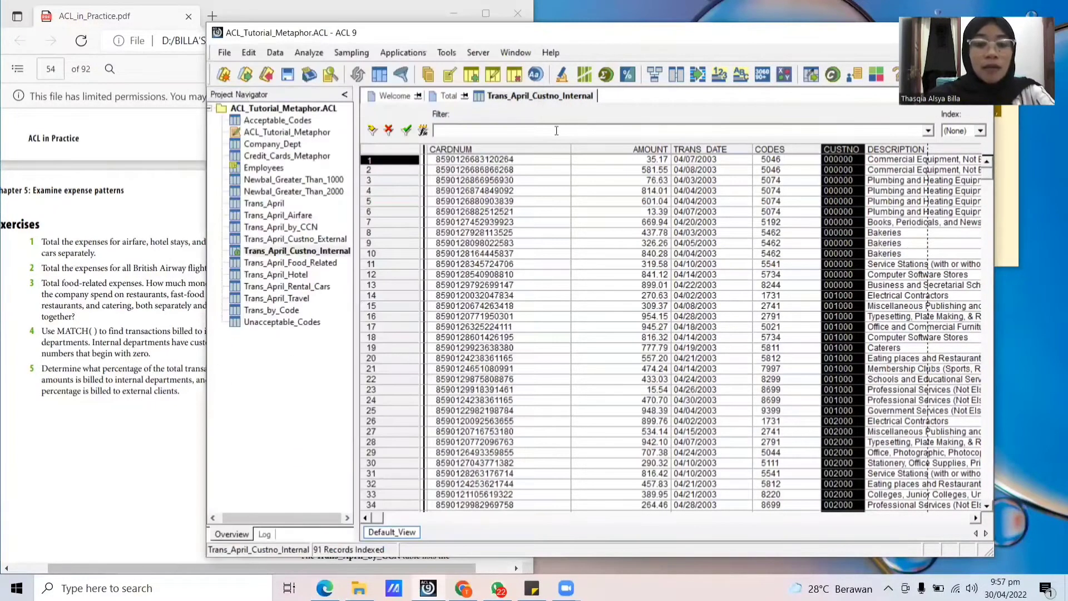
Step: Check exercise 5 in ACL_in_Practice.pdf again, open the Trans_April table in ACL and start an Extract of its records
{"action": "left_click", "coordinate": [110, 390]}
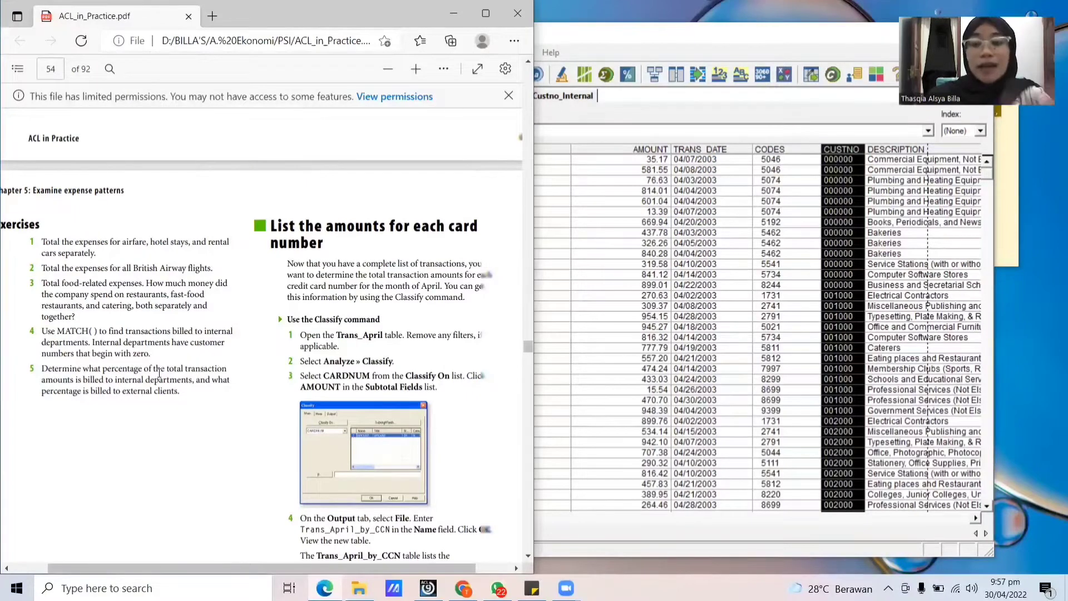
{"action": "left_click", "coordinate": [552, 112]}
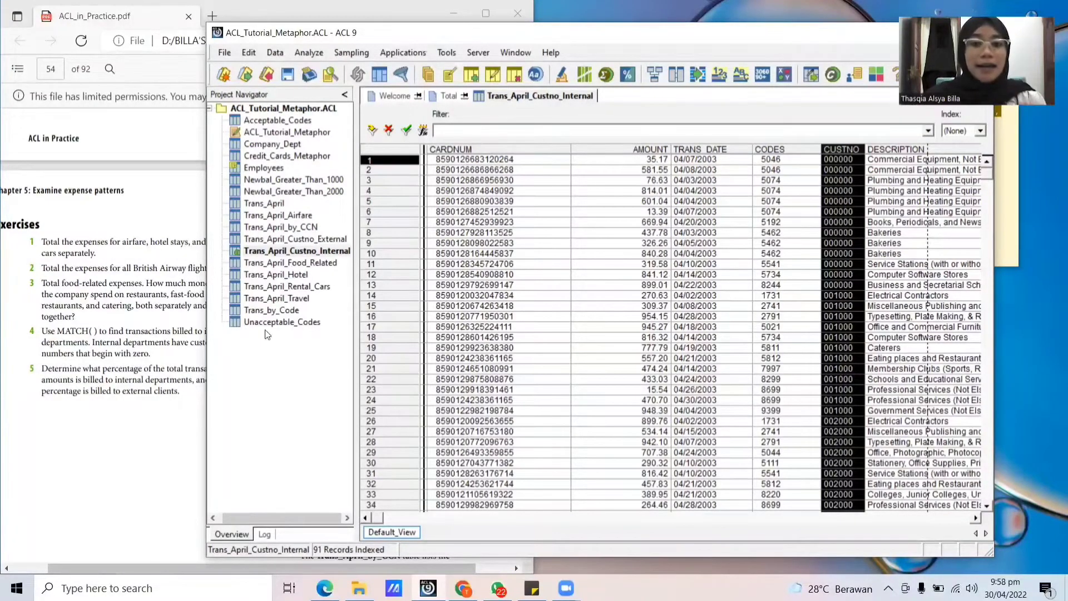
{"action": "double_click", "coordinate": [274, 203]}
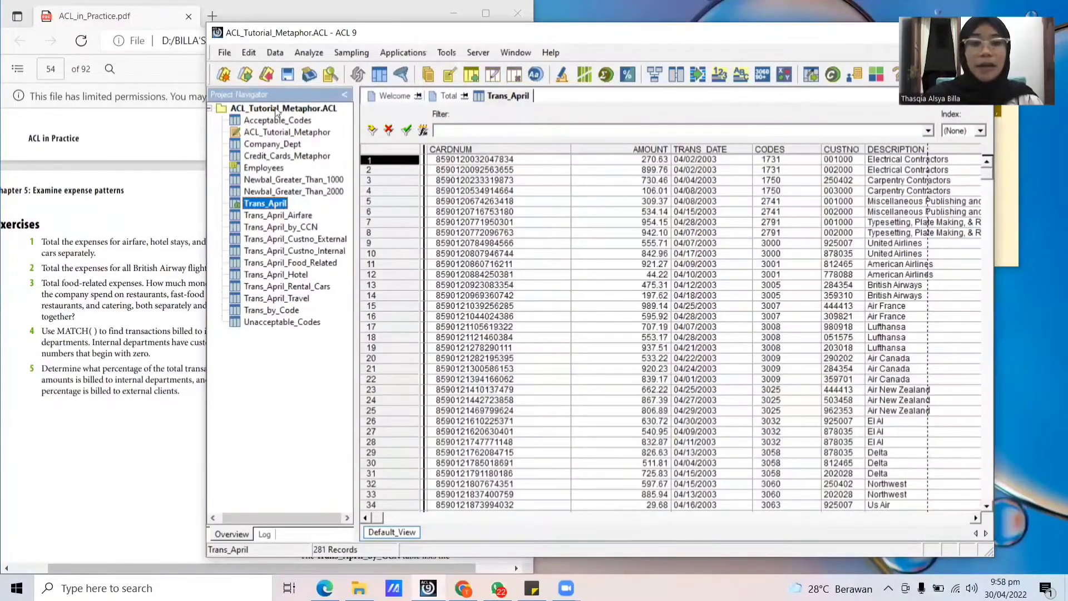
{"action": "left_click", "coordinate": [300, 52]}
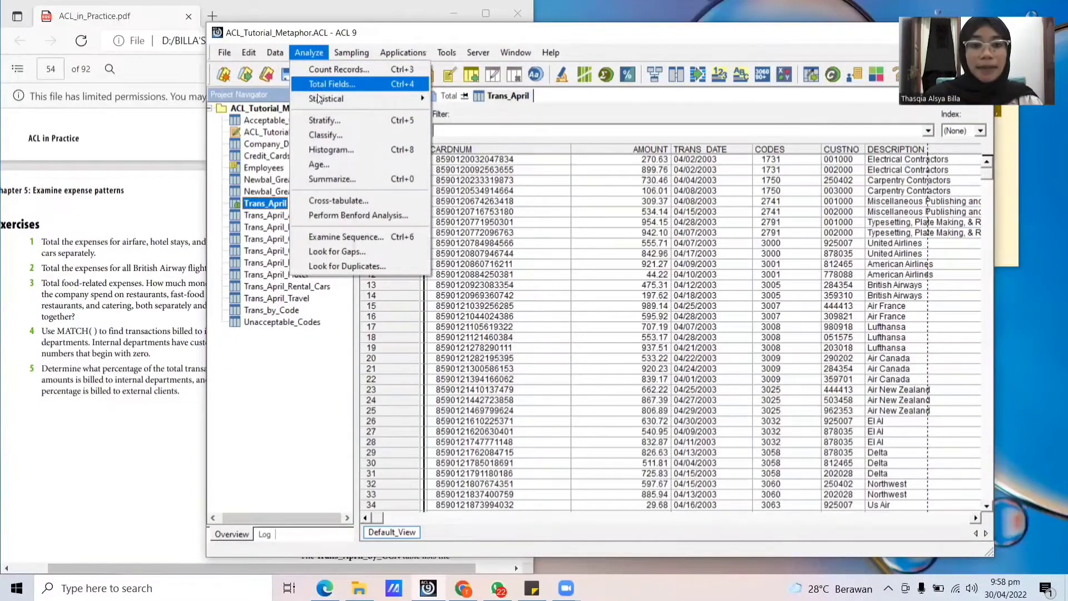
{"action": "left_click", "coordinate": [285, 58]}
{"action": "left_click", "coordinate": [285, 56]}
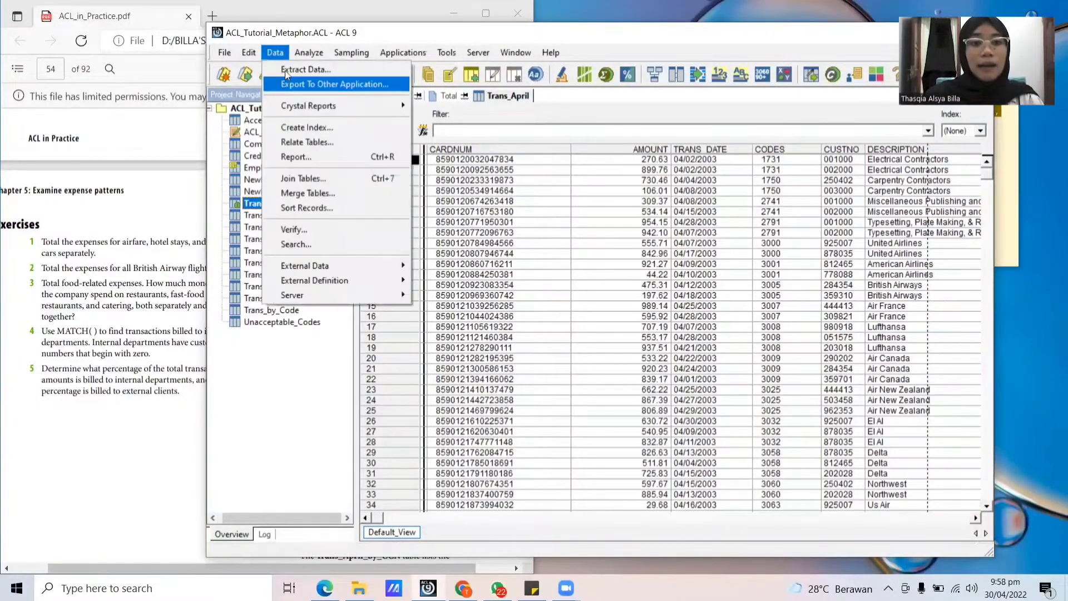
{"action": "left_click", "coordinate": [289, 71]}
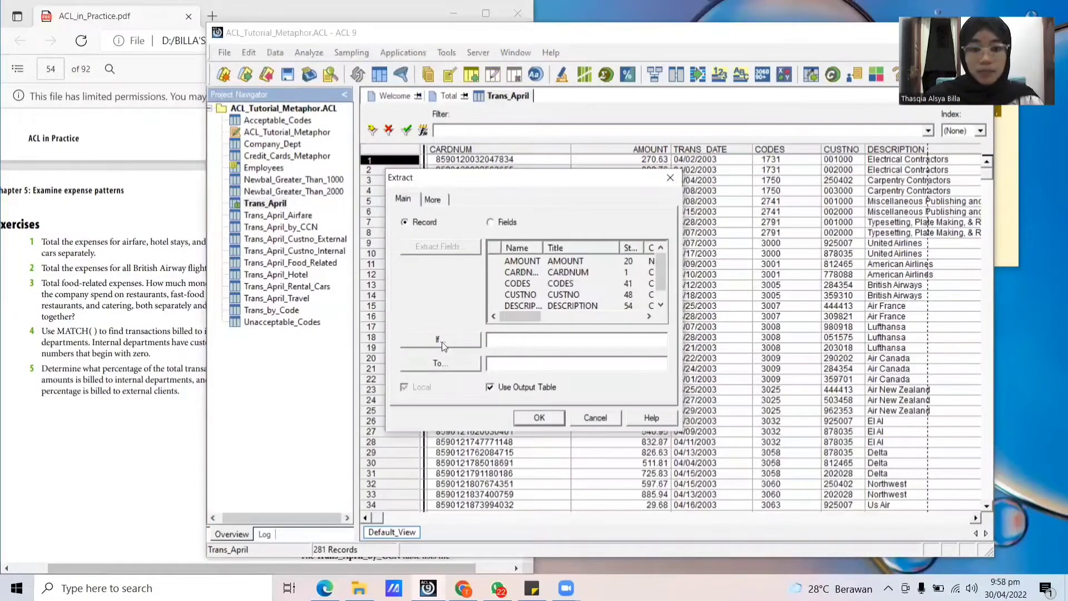
Step: Copy the sticky note's MATCH(ALLTRIM(CUSTNO)) expression into the Extract's If condition, negate it with NOT, verify it and accept it
{"action": "left_click", "coordinate": [441, 340]}
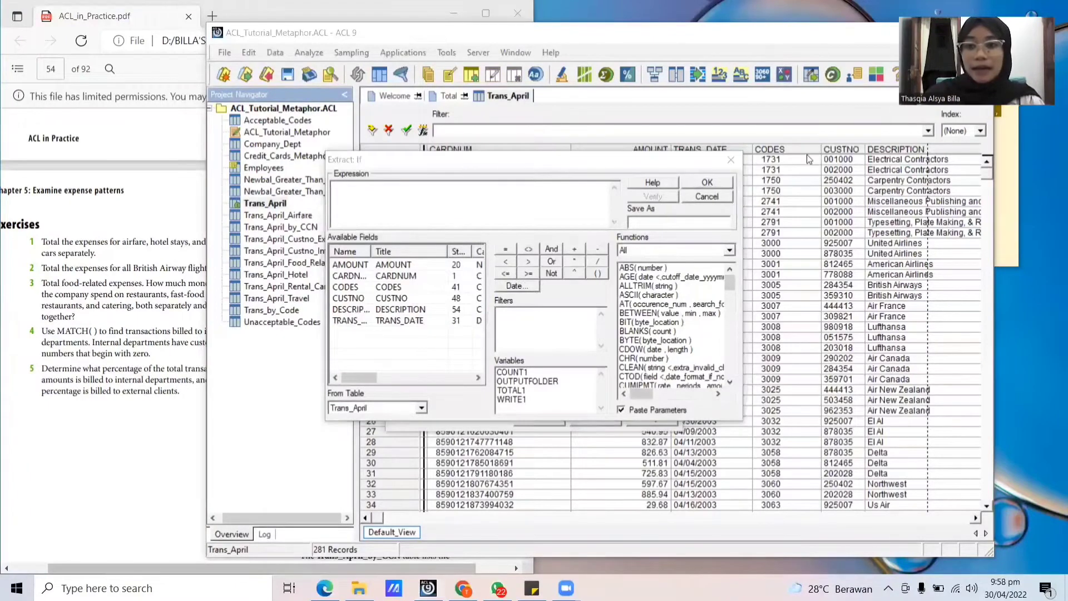
{"action": "left_click", "coordinate": [532, 588]}
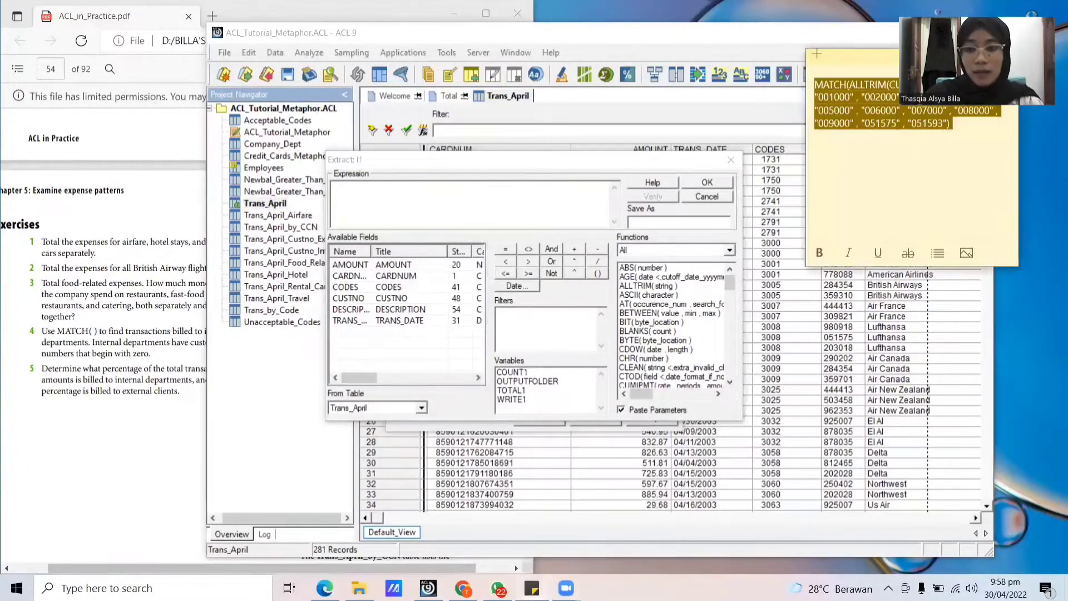
{"action": "left_click", "coordinate": [383, 195]}
{"action": "type", "text": "MATCH(ALLTRIM(CUSTNO) , \"000000\" , \"001000\" , \"002000\" , \"003000\" , \"004000\" , \"005000\" , \"006000\" , \"007000\" , \"008000\" , \"009000\" , \"051575\" , \"051593\")"}
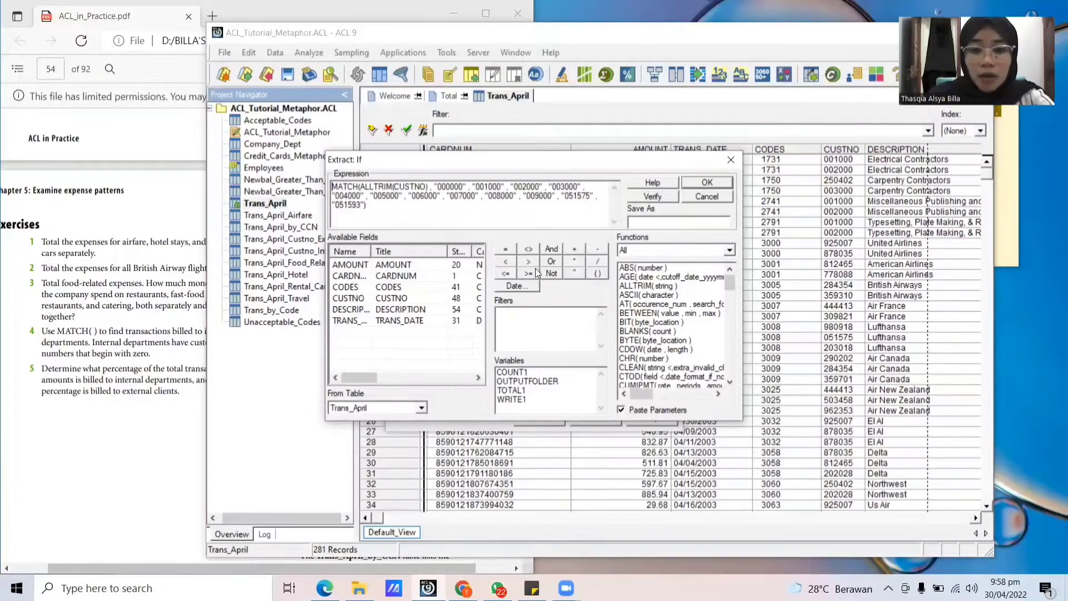
{"action": "left_click", "coordinate": [550, 274]}
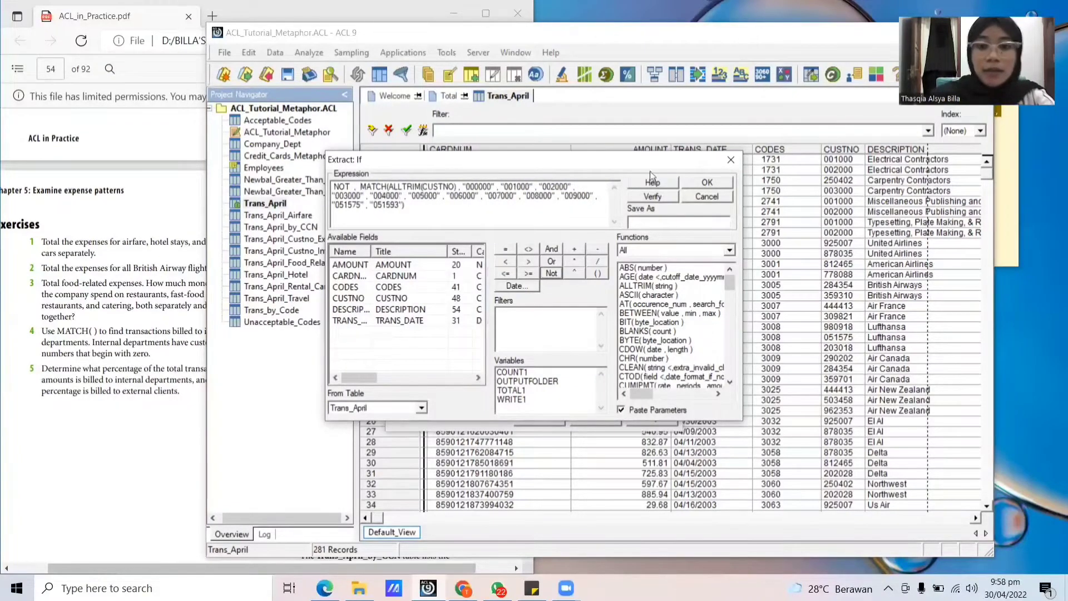
{"action": "left_click", "coordinate": [654, 197]}
{"action": "left_click", "coordinate": [561, 336]}
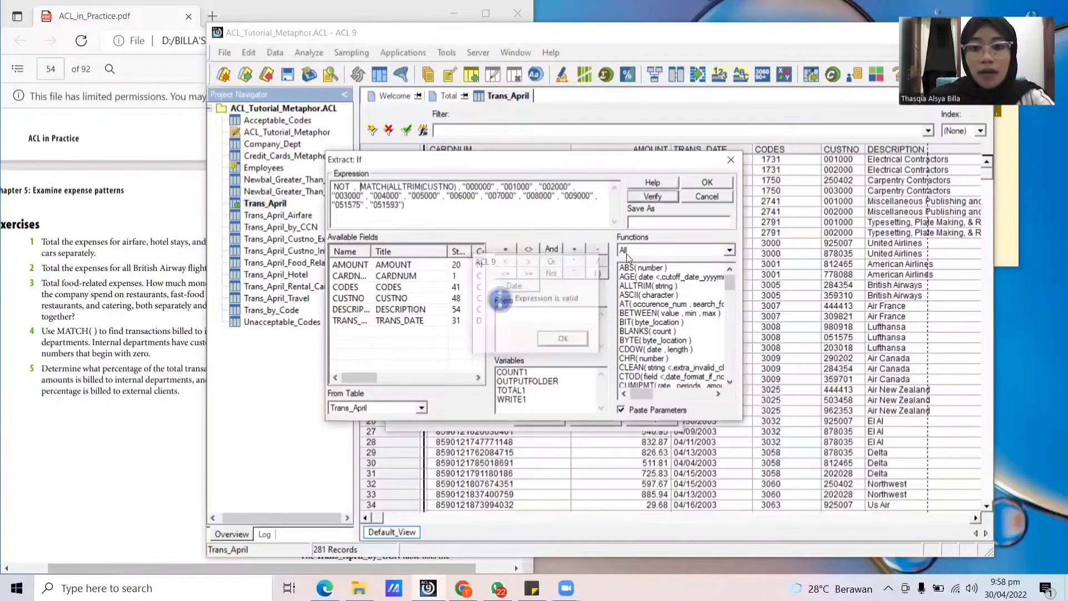
{"action": "left_click", "coordinate": [707, 182]}
Step: Name the Extract's output table Trans_April_Custno_External and run the extraction
{"action": "left_click", "coordinate": [527, 364]}
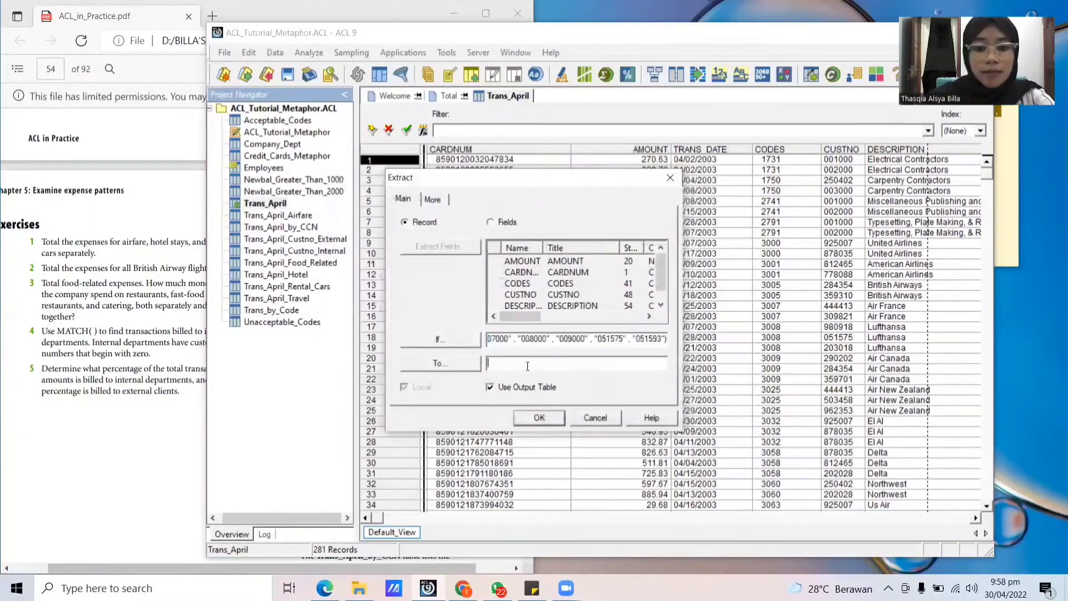
{"action": "type", "text": "Trans-A"}
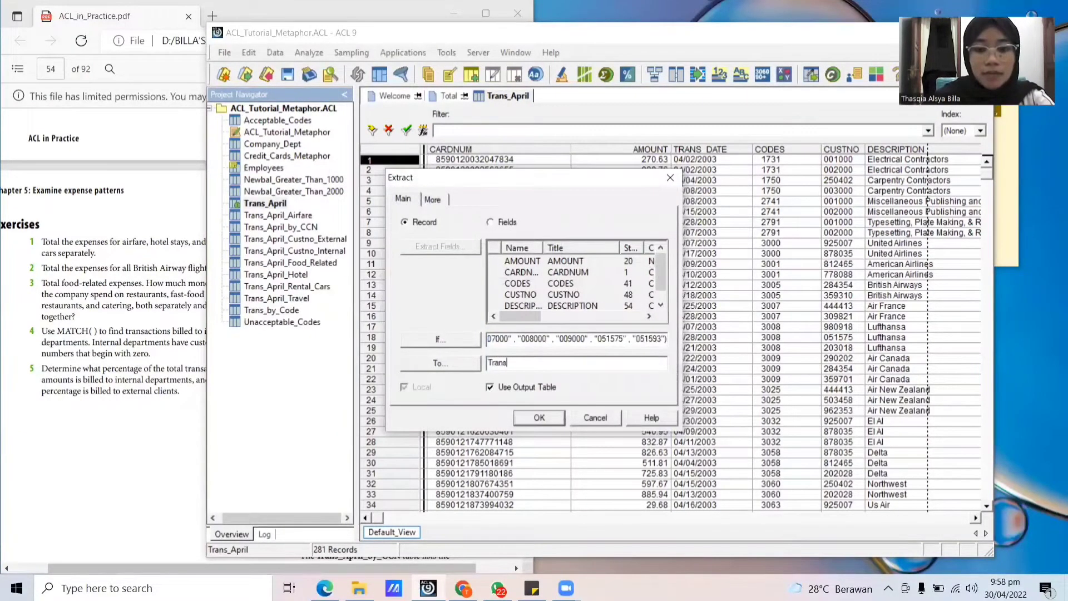
{"action": "key", "text": "BackSpace"}
{"action": "key", "text": "BackSpace"}
{"action": "type", "text": "_"}
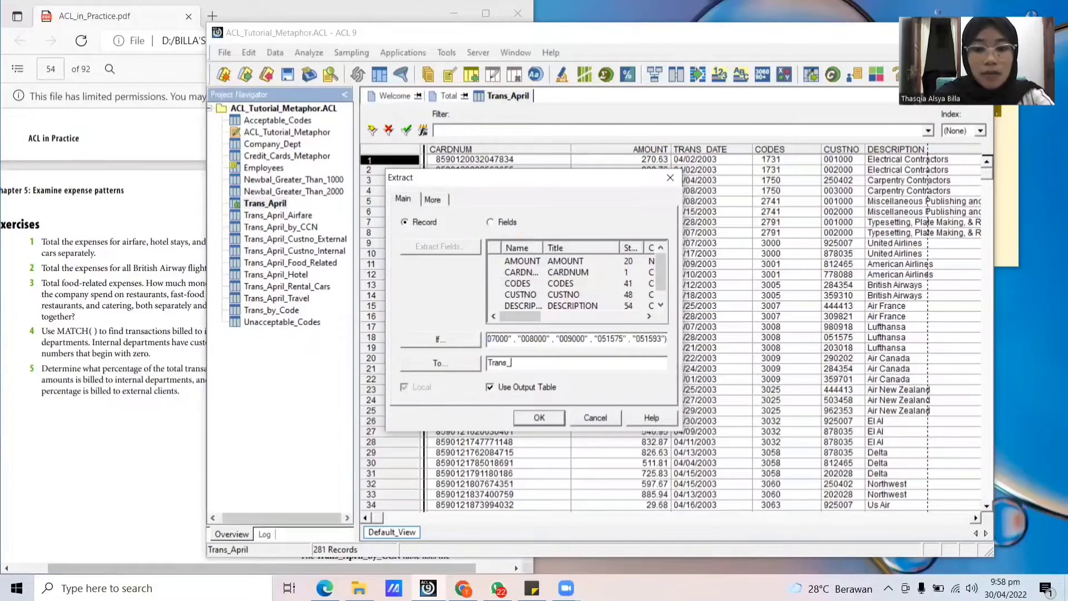
{"action": "type", "text": "April_"}
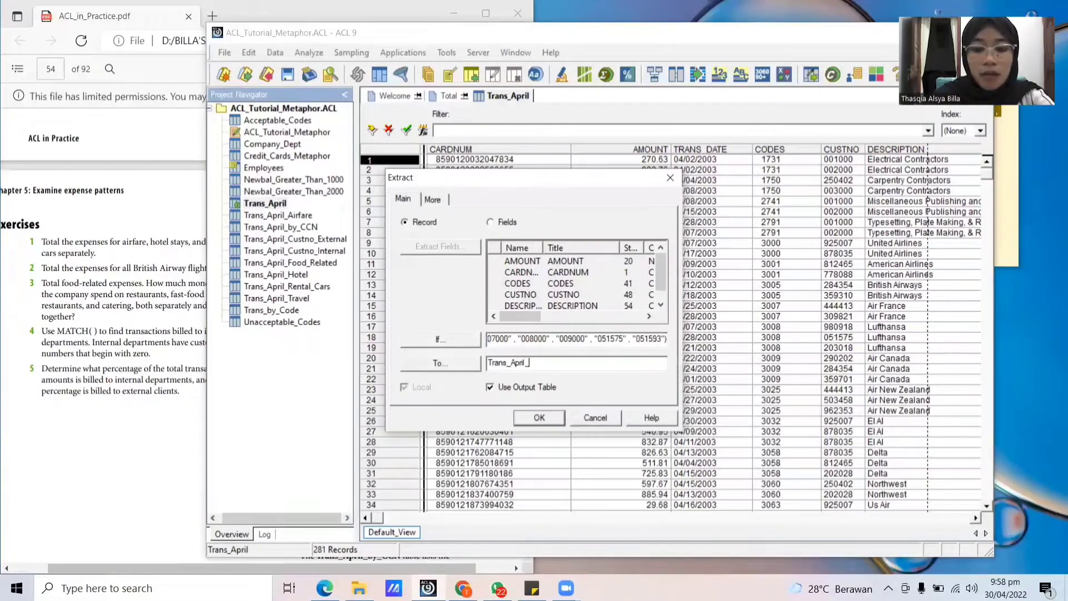
{"action": "type", "text": "Cus"}
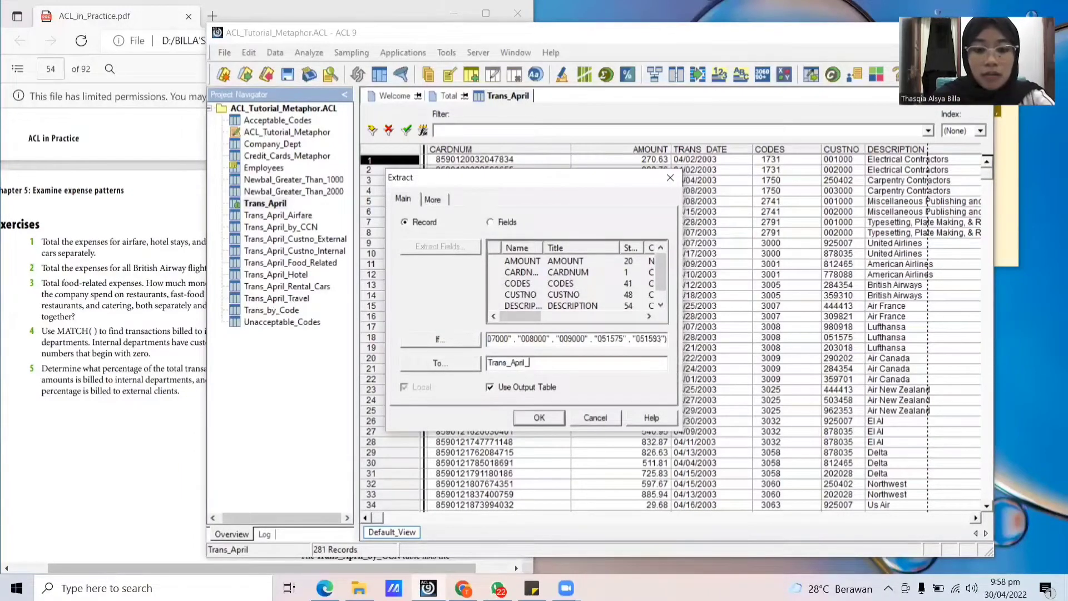
{"action": "type", "text": "tno"}
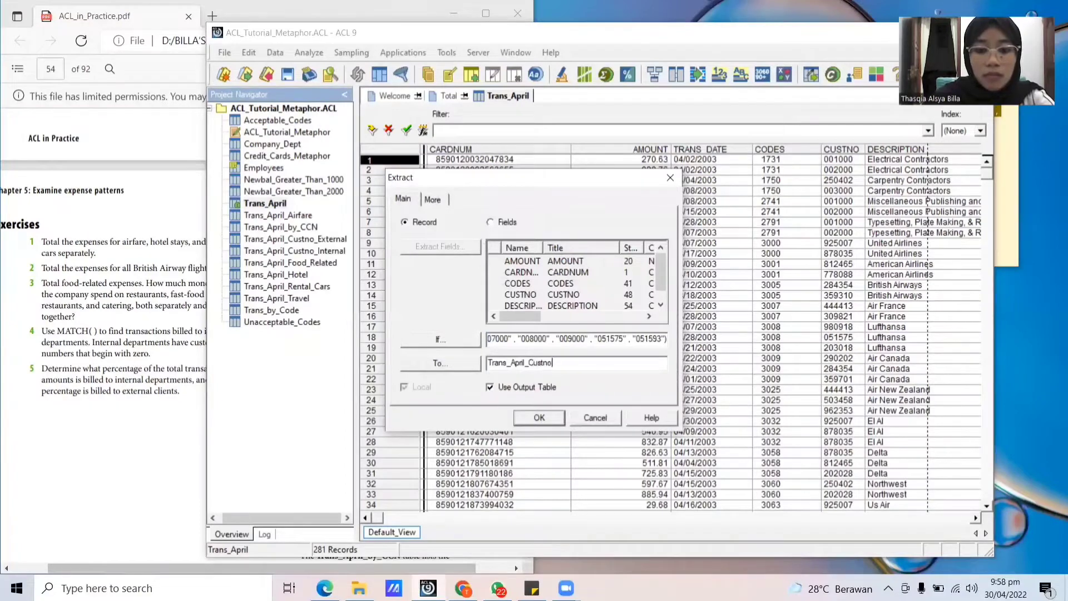
{"action": "type", "text": "_External"}
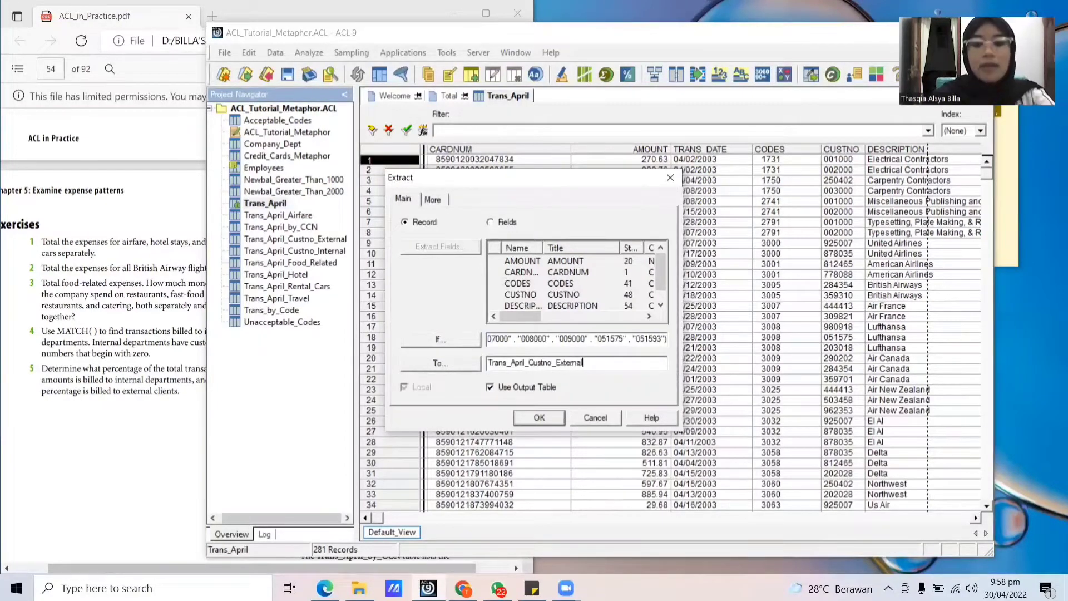
{"action": "left_click", "coordinate": [539, 417]}
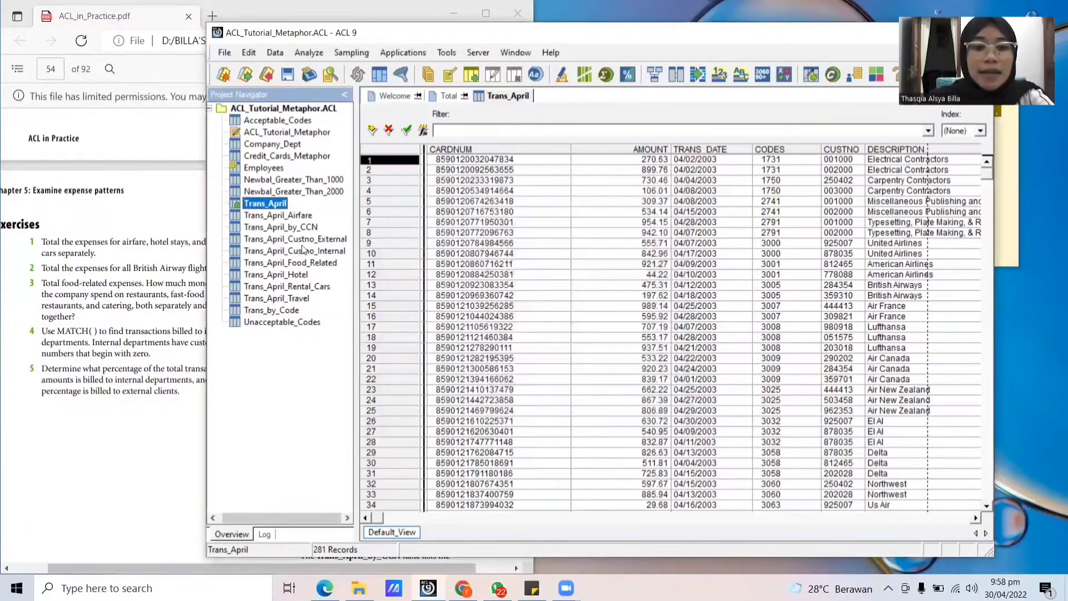
Step: Sort the Trans_April_Custno_External table by CUSTNO in ascending order
{"action": "left_click", "coordinate": [829, 153]}
{"action": "right_click", "coordinate": [829, 153]}
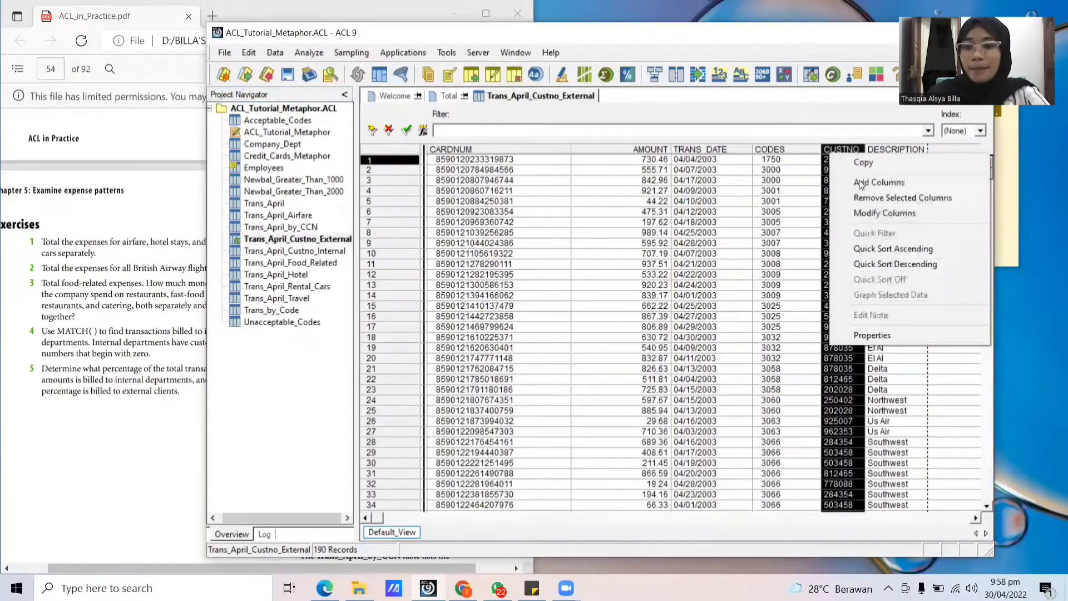
{"action": "left_click", "coordinate": [871, 248]}
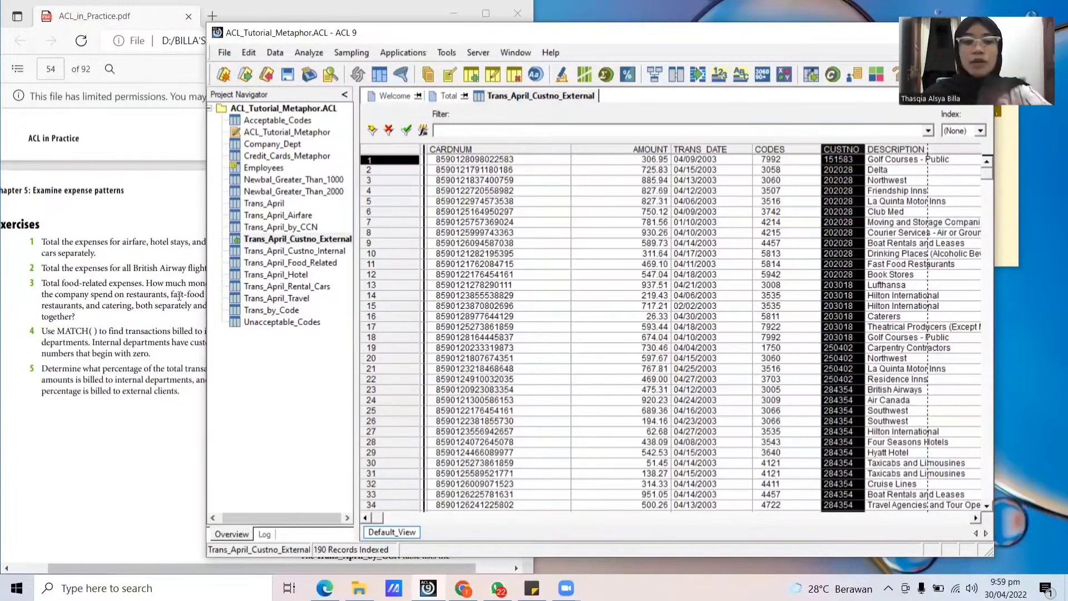
Step: Open the Trans_April_Custno_Internal table and total its AMOUNT field
{"action": "double_click", "coordinate": [266, 254]}
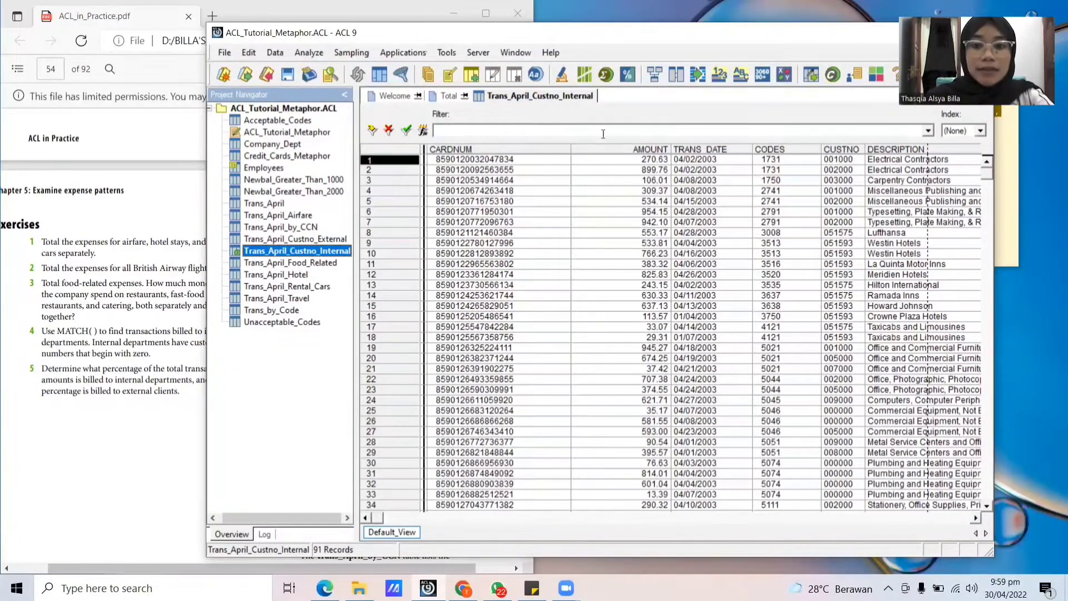
{"action": "left_click", "coordinate": [658, 149]}
{"action": "left_click", "coordinate": [309, 53]}
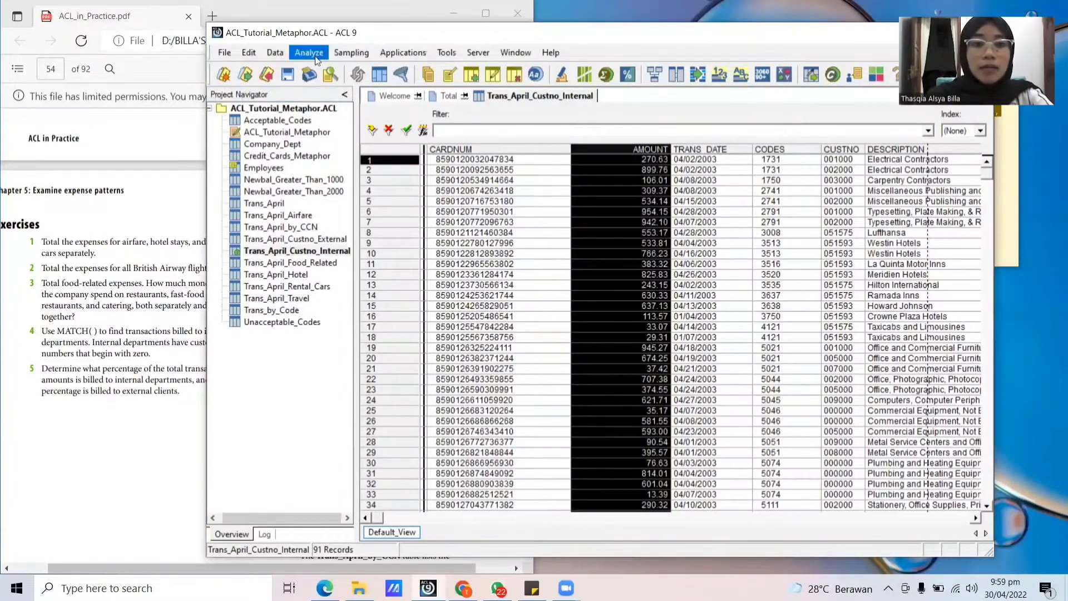
{"action": "left_click", "coordinate": [318, 84]}
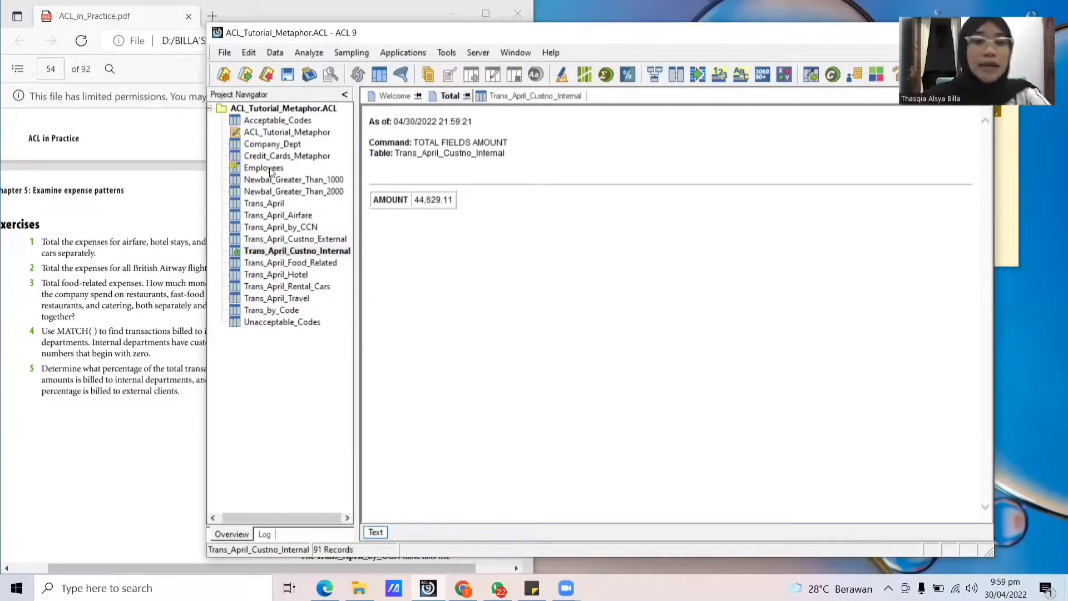
Step: Open the Trans_April table and total its AMOUNT field
{"action": "double_click", "coordinate": [273, 204]}
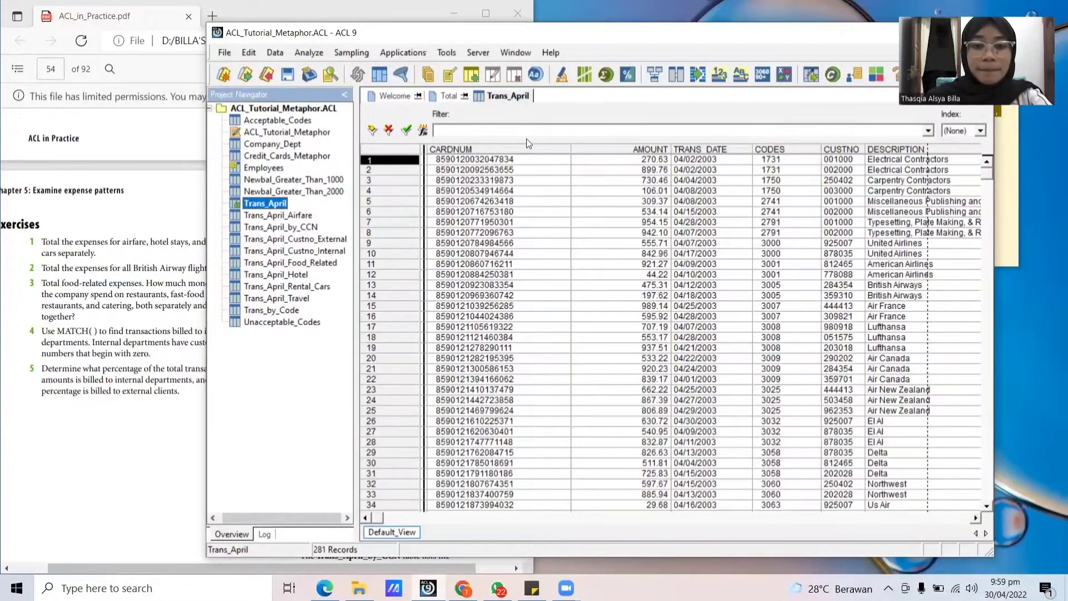
{"action": "left_click", "coordinate": [641, 150]}
{"action": "left_click", "coordinate": [311, 52]}
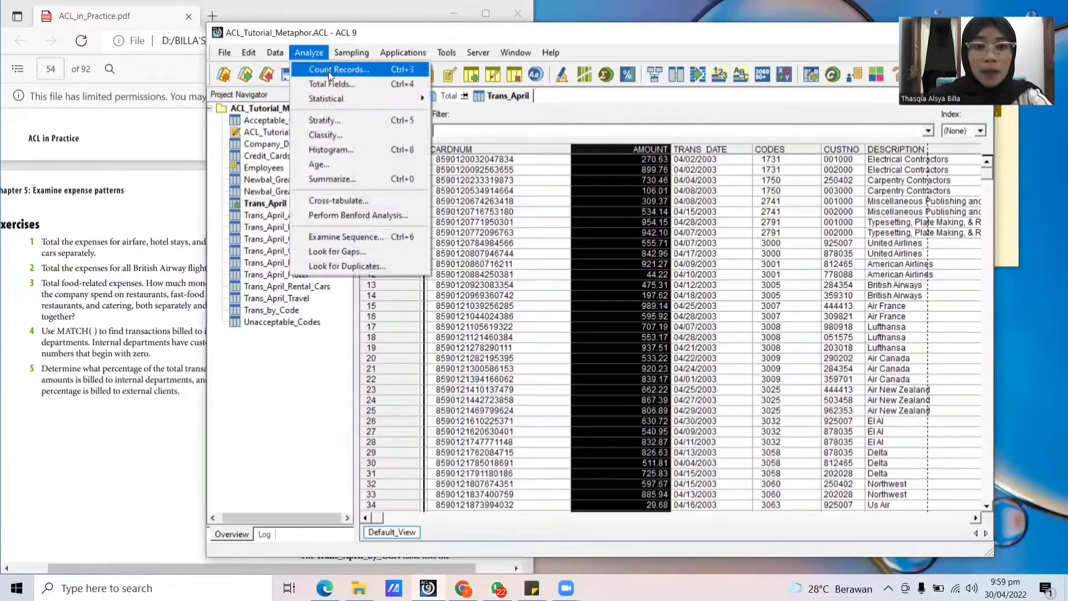
{"action": "left_click", "coordinate": [330, 83]}
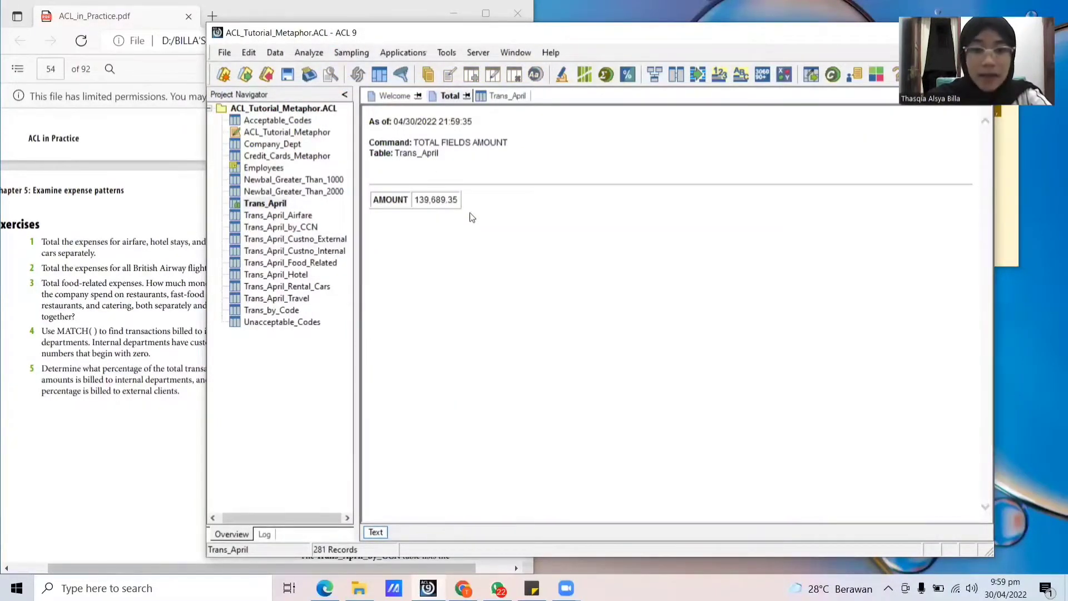
Step: Reopen Trans_April_Custno_Internal and total the AMOUNT field for the internal departments again
{"action": "double_click", "coordinate": [307, 252]}
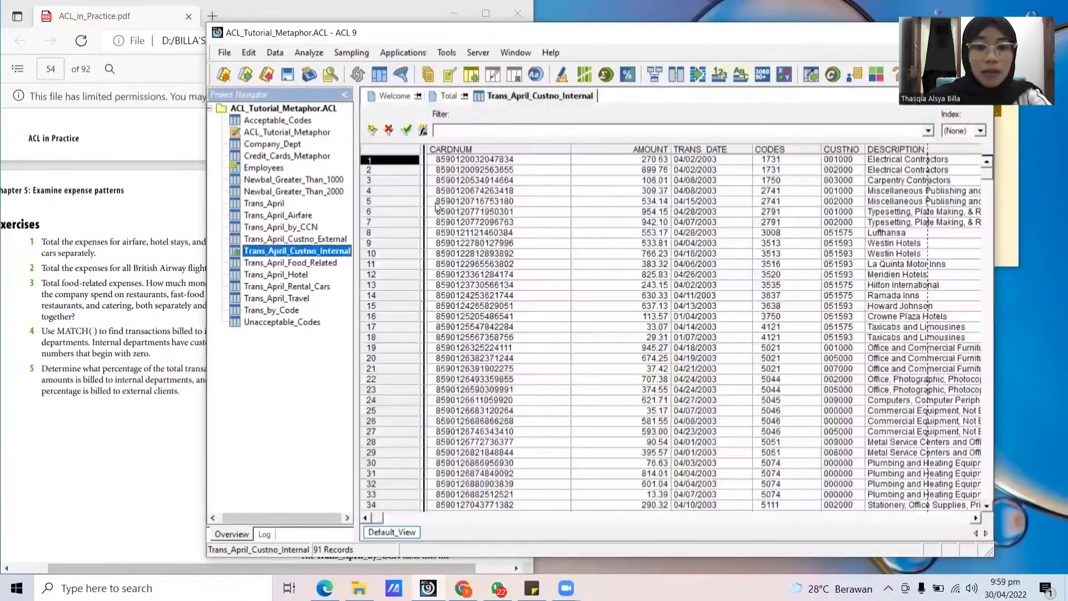
{"action": "left_click", "coordinate": [650, 149]}
{"action": "left_click", "coordinate": [315, 52]}
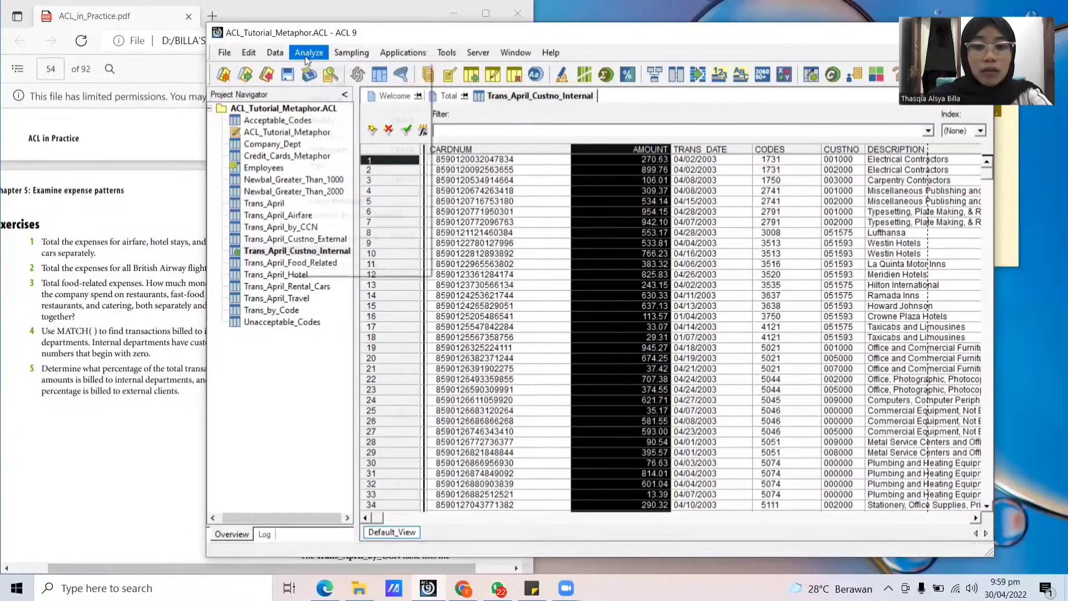
{"action": "left_click", "coordinate": [311, 86]}
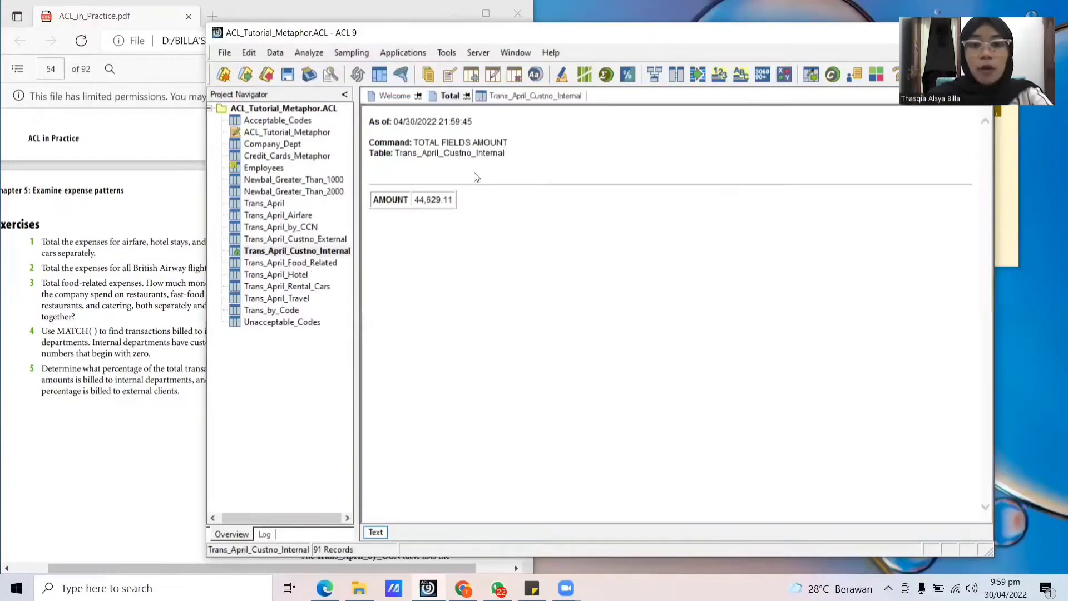
Step: Show the command line and run DIS(44629.11/139689.35) * 100 to calculate the percentage billed to internal departments
{"action": "left_click", "coordinate": [506, 53]}
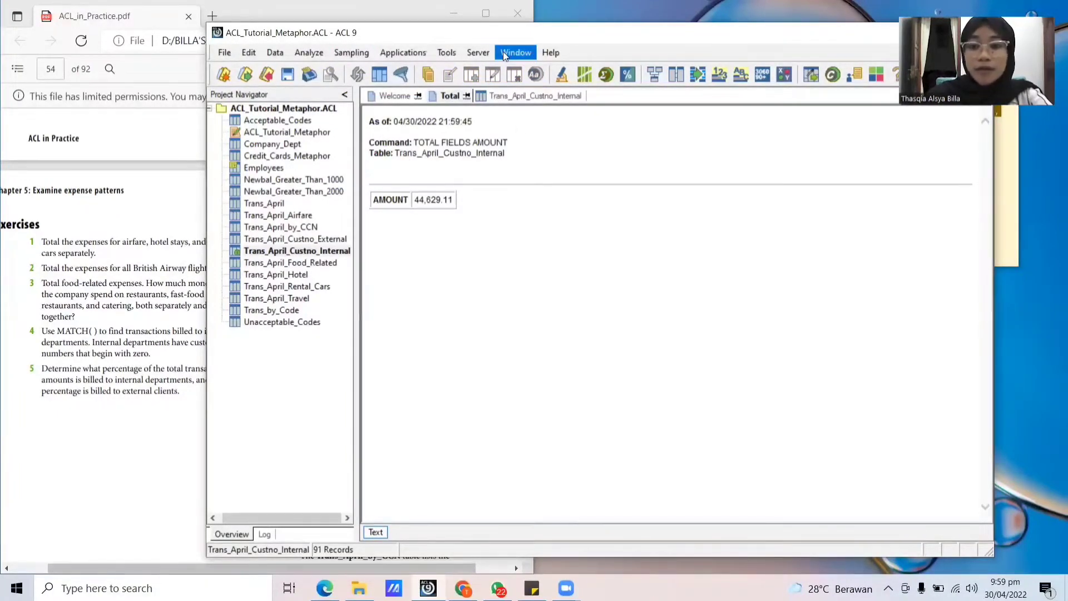
{"action": "left_click", "coordinate": [510, 69]}
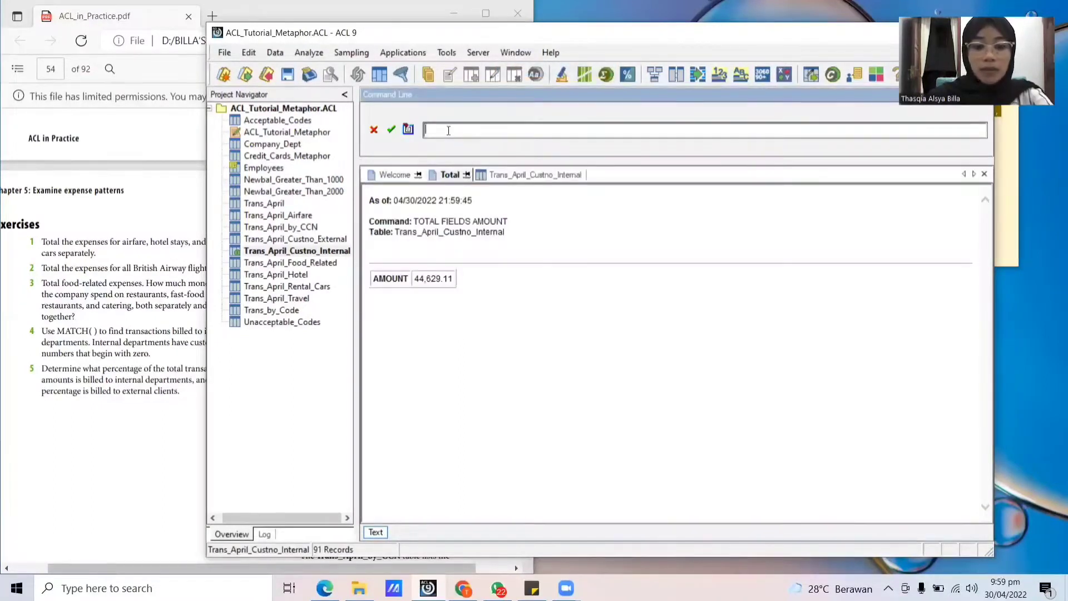
{"action": "type", "text": "DIS"}
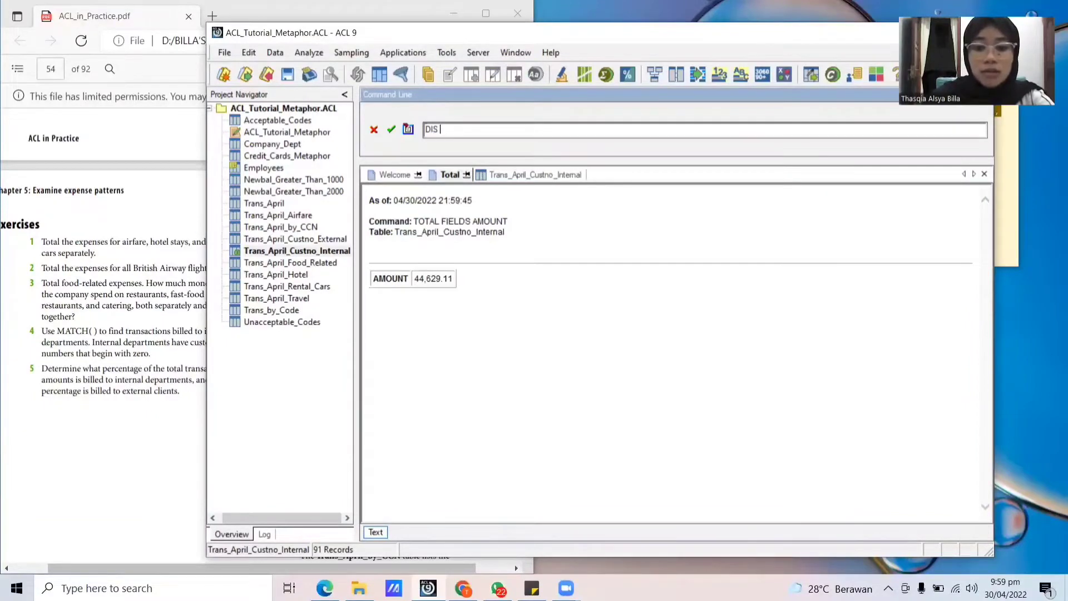
{"action": "type", "text": "("}
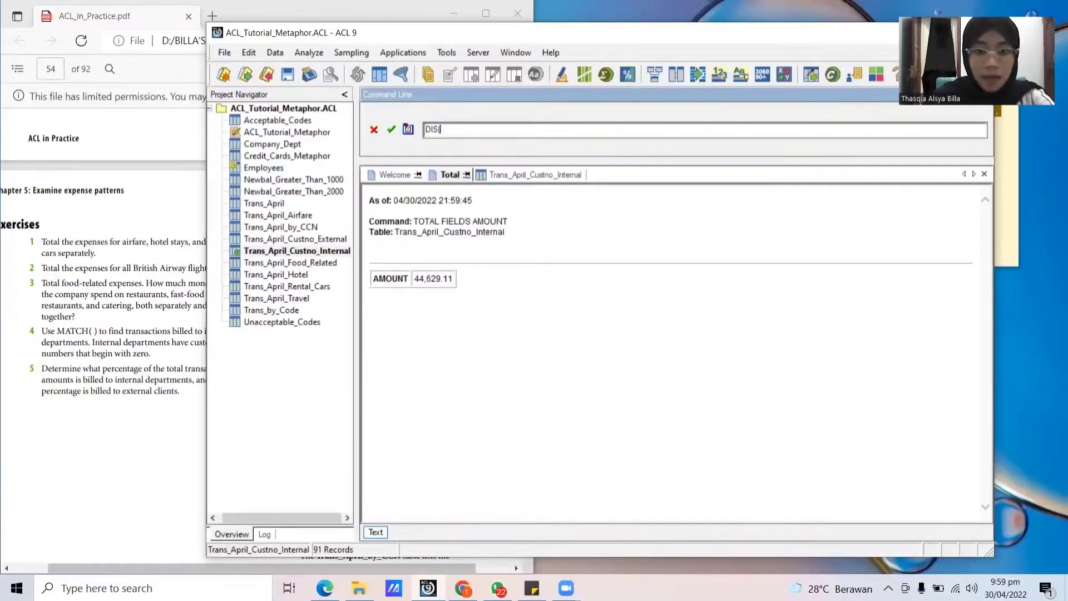
{"action": "type", "text": "446"}
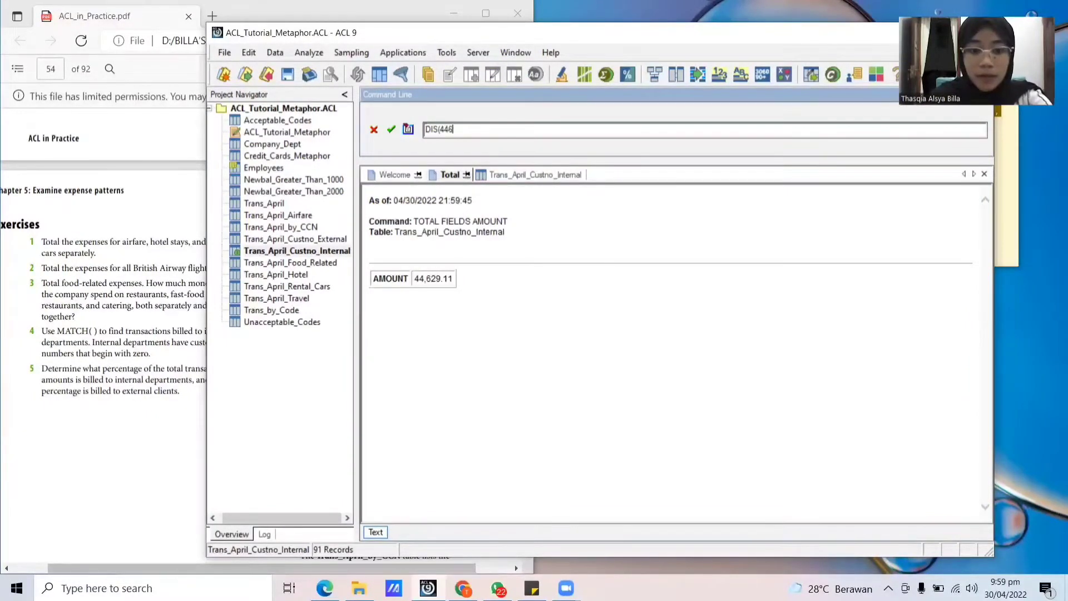
{"action": "type", "text": "29"}
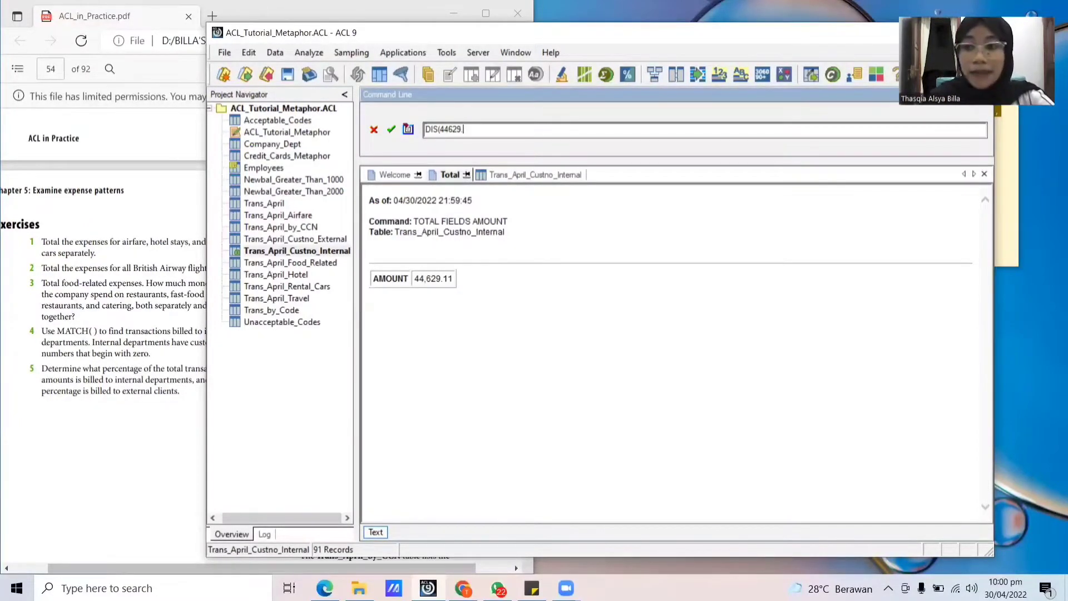
{"action": "type", "text": ".11"}
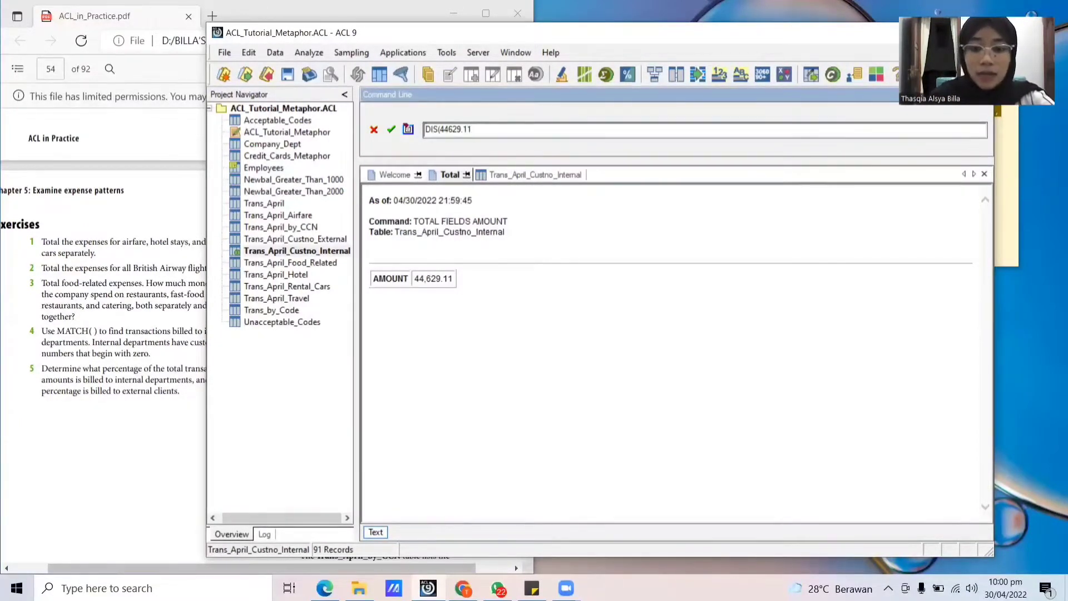
{"action": "type", "text": "/"}
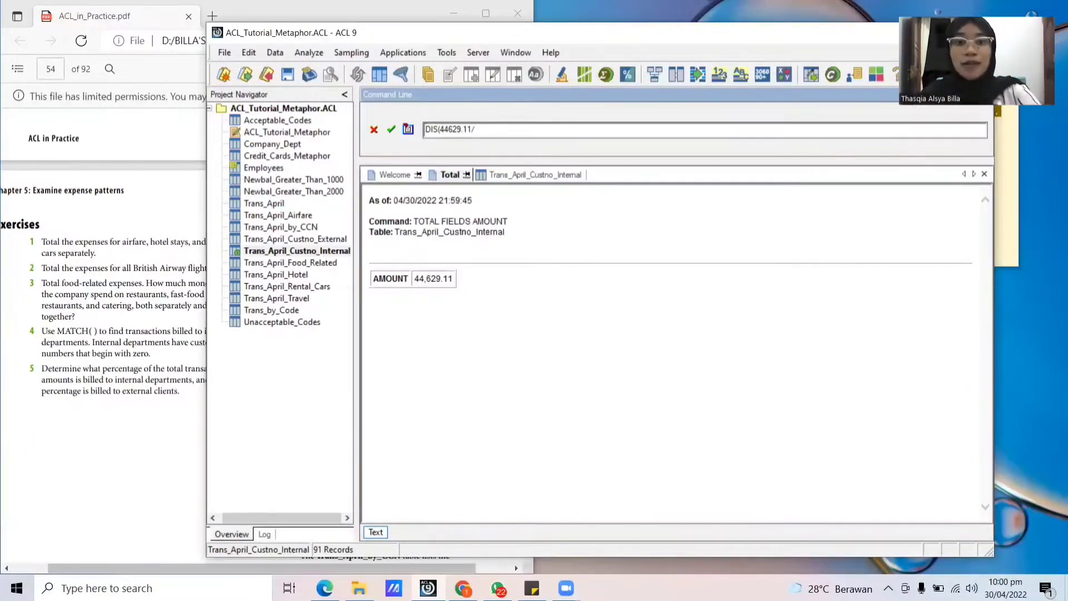
{"action": "type", "text": "1"}
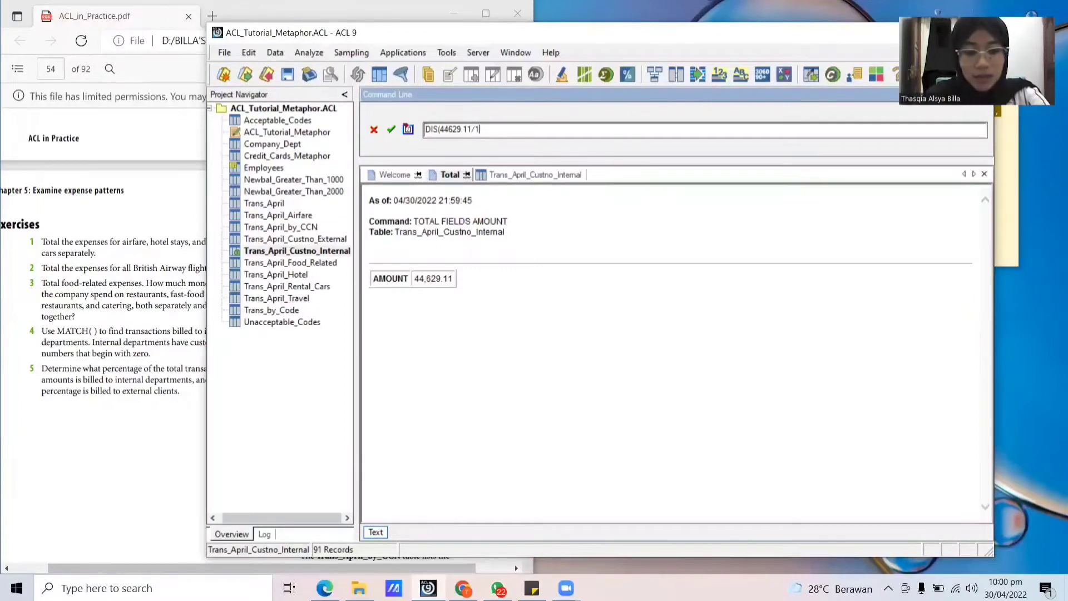
{"action": "type", "text": "3968"}
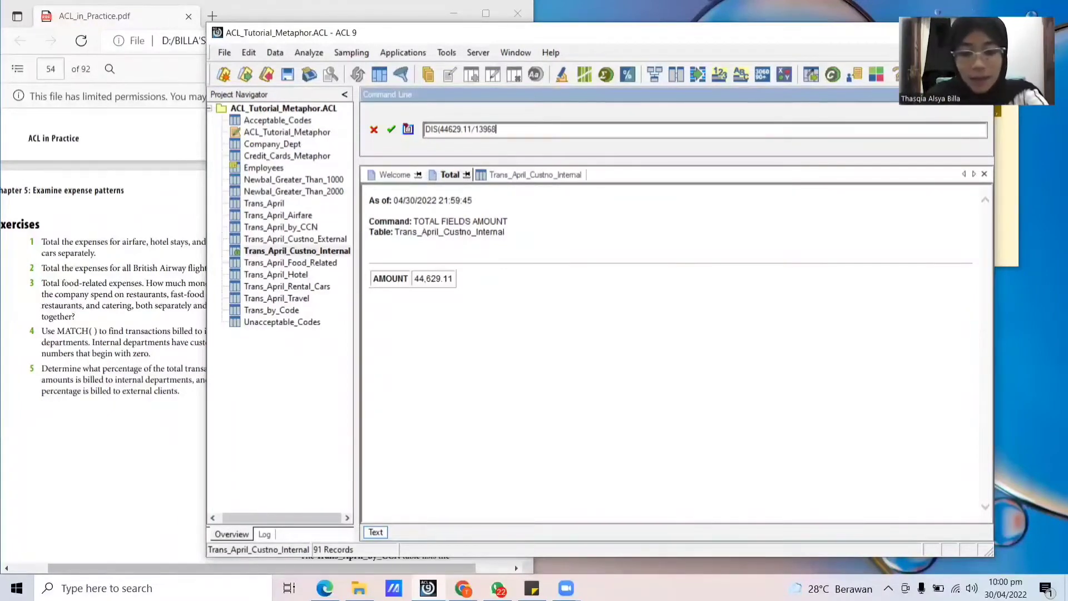
{"action": "type", "text": "9.35)"}
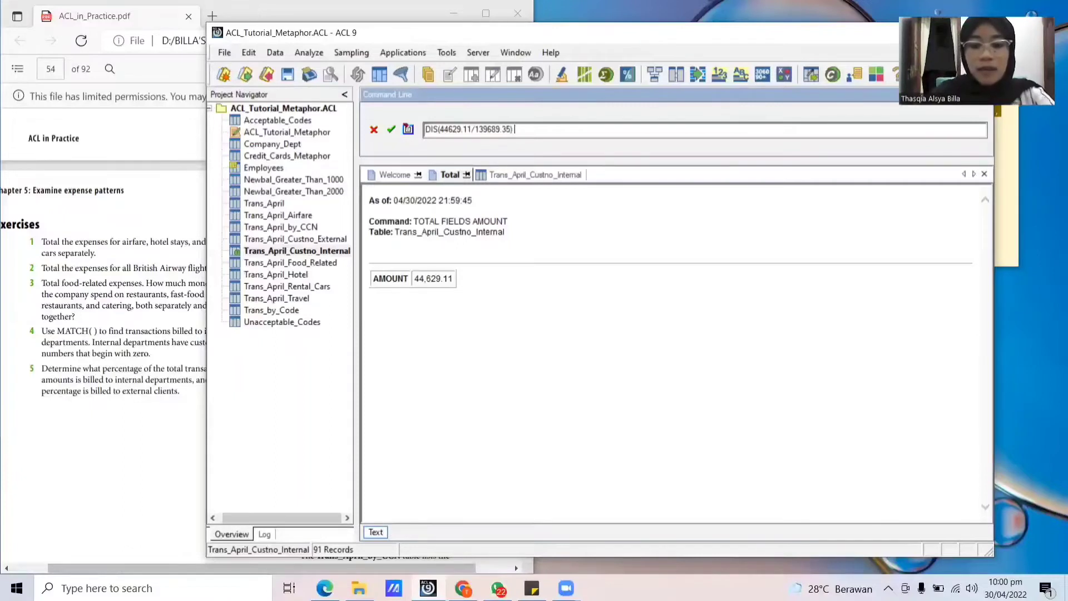
{"action": "type", "text": " * 100"}
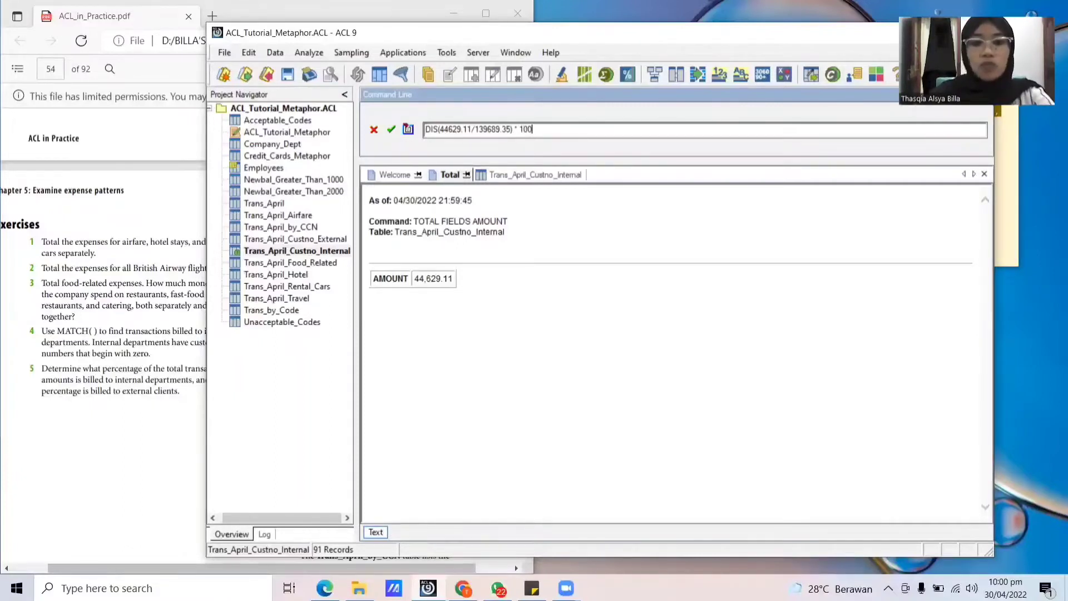
{"action": "key", "text": "Return"}
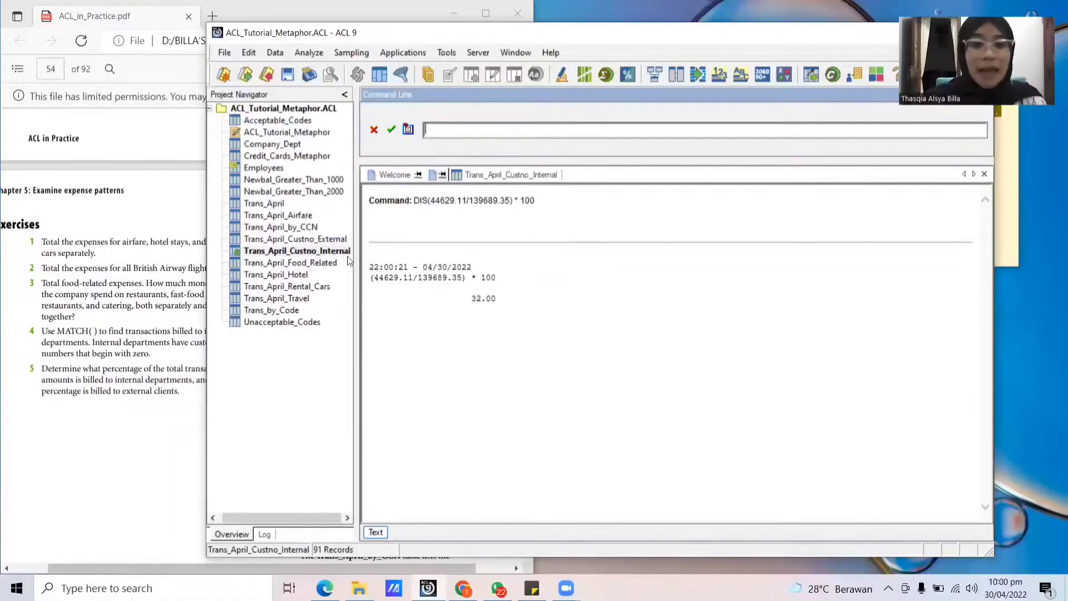
Step: Open the Trans_April_Custno_External table and total its AMOUNT field
{"action": "double_click", "coordinate": [324, 240]}
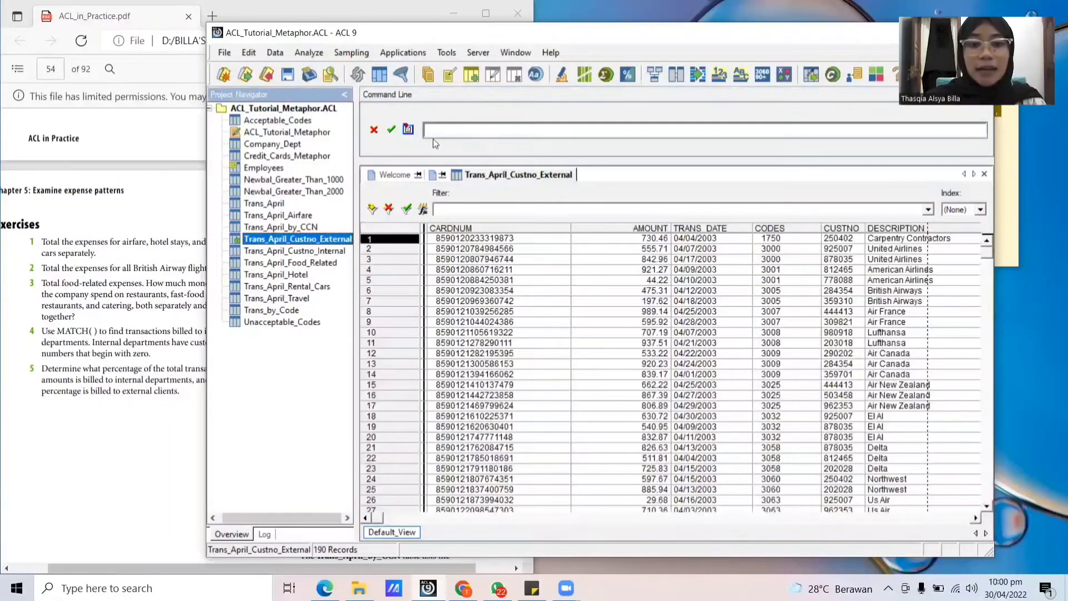
{"action": "left_click", "coordinate": [439, 129]}
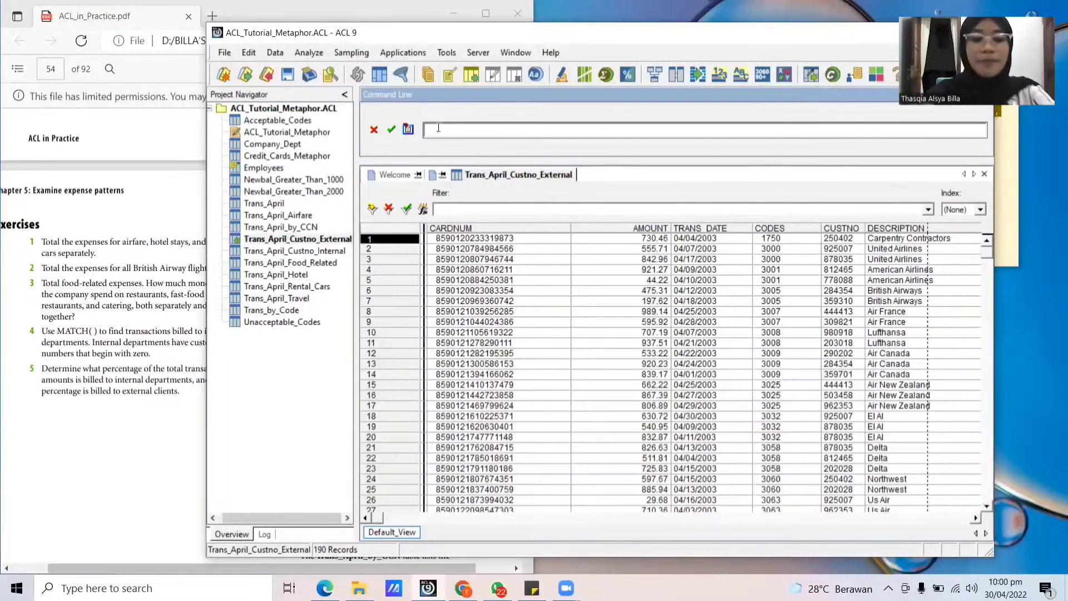
{"action": "type", "text": "DIS"}
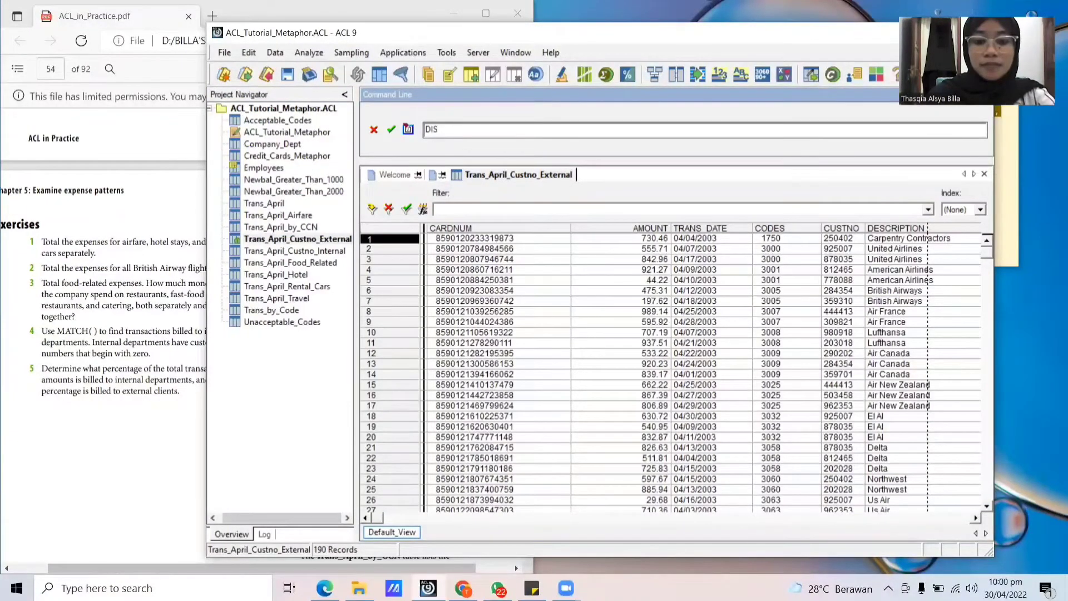
{"action": "type", "text": "("}
{"action": "left_click", "coordinate": [648, 228]}
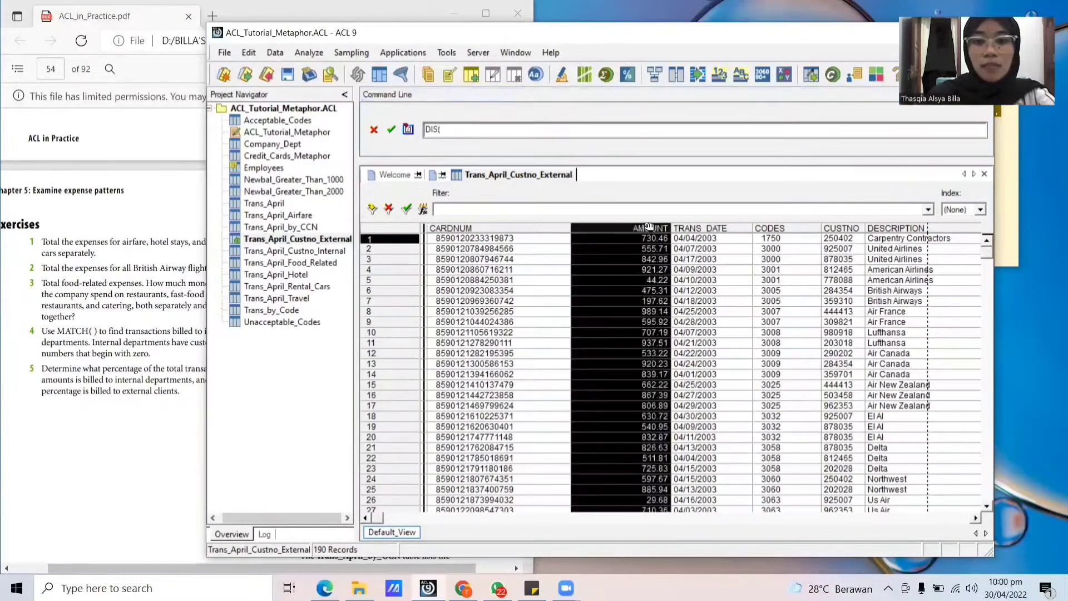
{"action": "left_click", "coordinate": [309, 52]}
{"action": "left_click", "coordinate": [323, 85]}
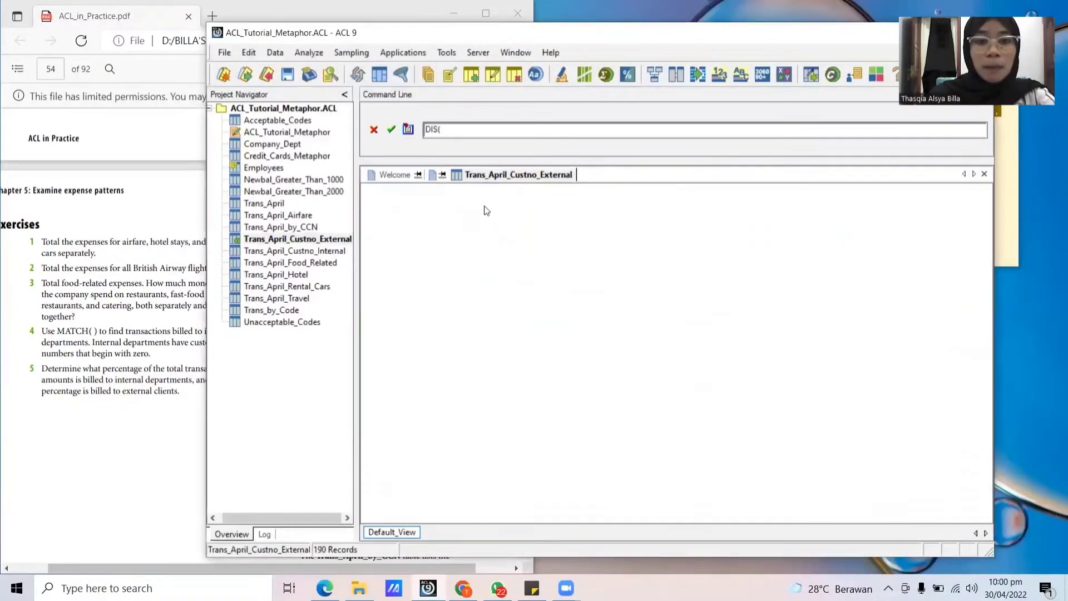
Step: Run DIS(95060.24/139689.35) *100 on the command line to calculate the percentage billed to external clients
{"action": "left_click", "coordinate": [444, 131]}
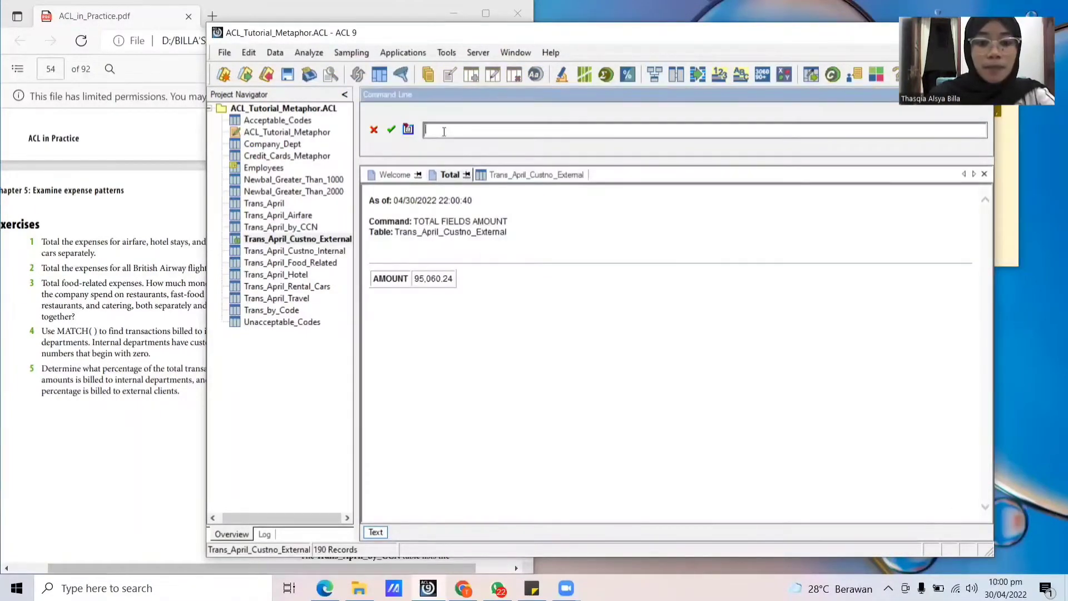
{"action": "type", "text": "DIS(95"}
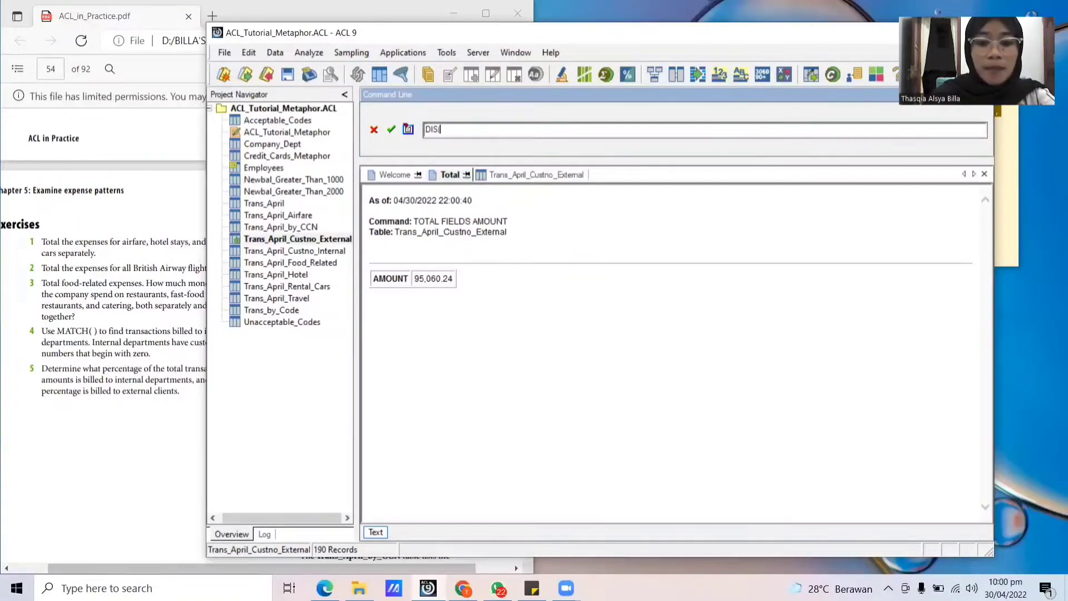
{"action": "type", "text": "0"}
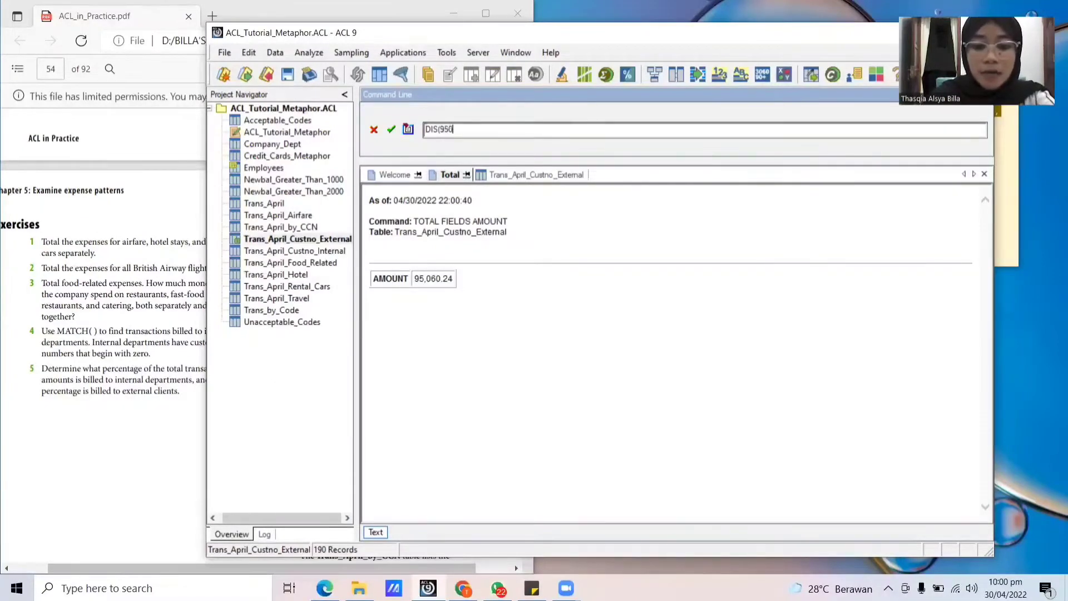
{"action": "type", "text": "60.2"}
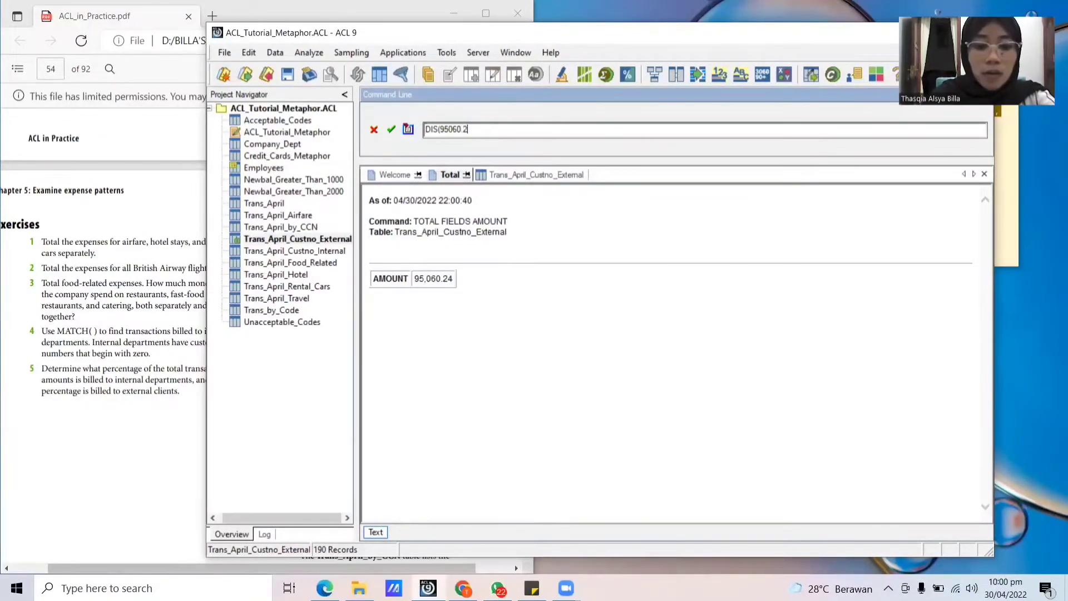
{"action": "type", "text": "4/13"}
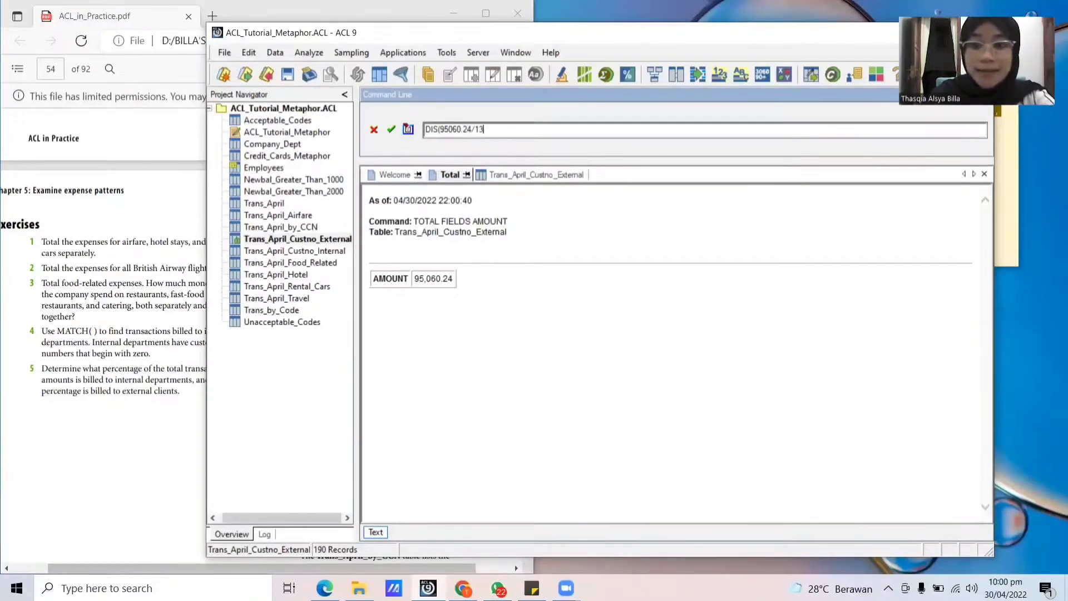
{"action": "type", "text": "9"}
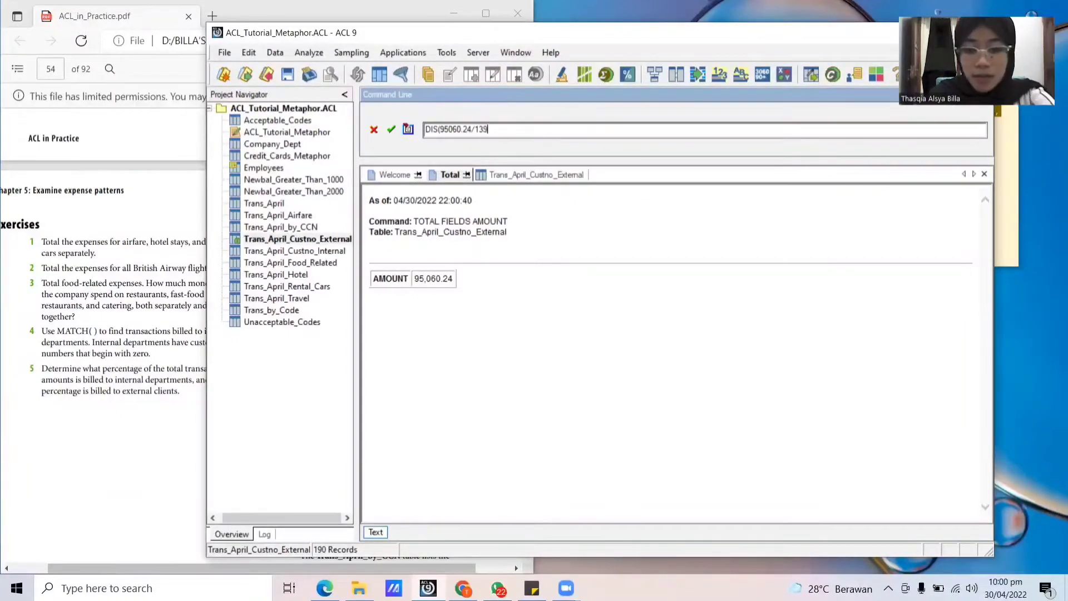
{"action": "type", "text": "689.35"}
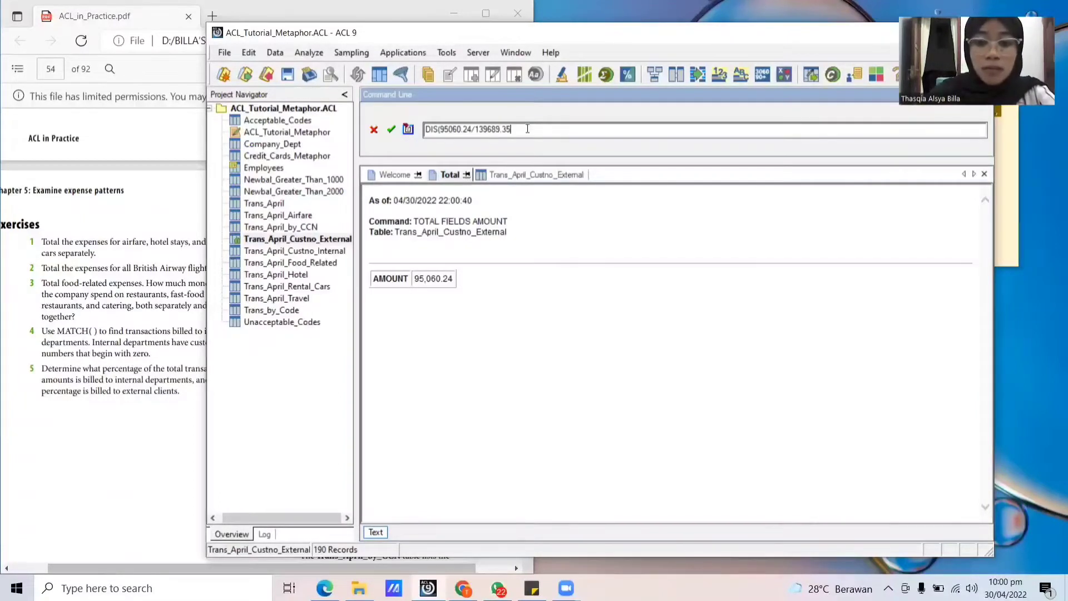
{"action": "type", "text": ") *"}
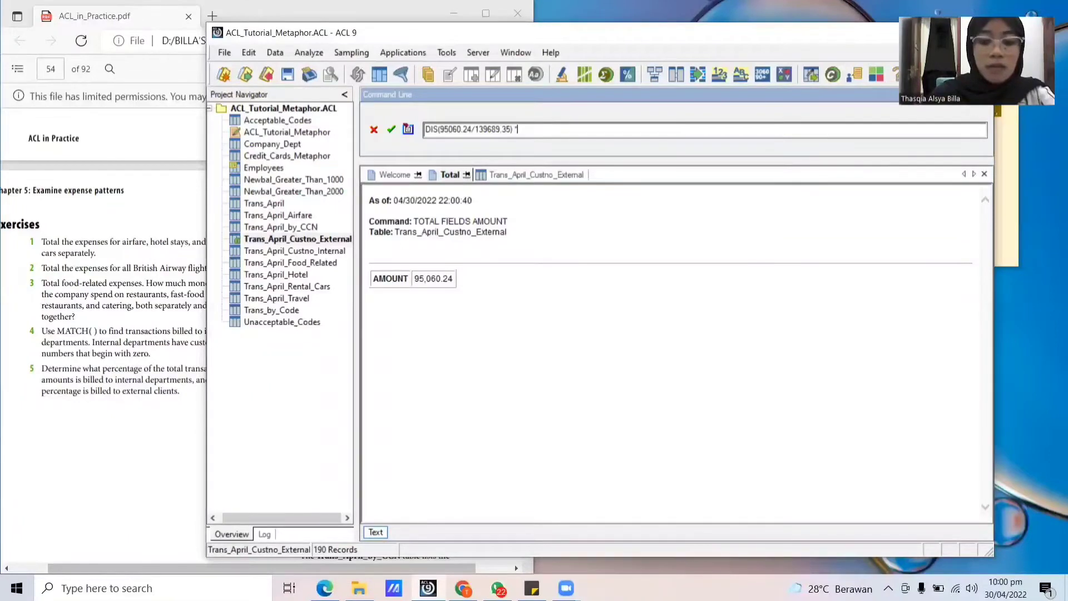
{"action": "type", "text": "100"}
{"action": "key", "text": "Return"}
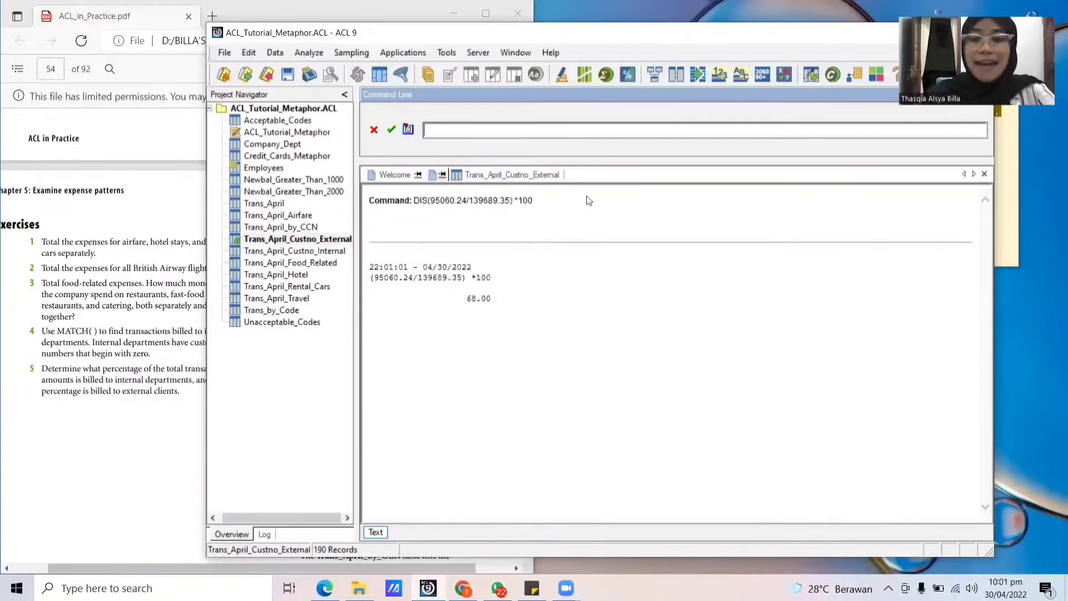
{"action": "left_click_drag", "start_coordinate": [463, 299], "coordinate": [492, 300]}
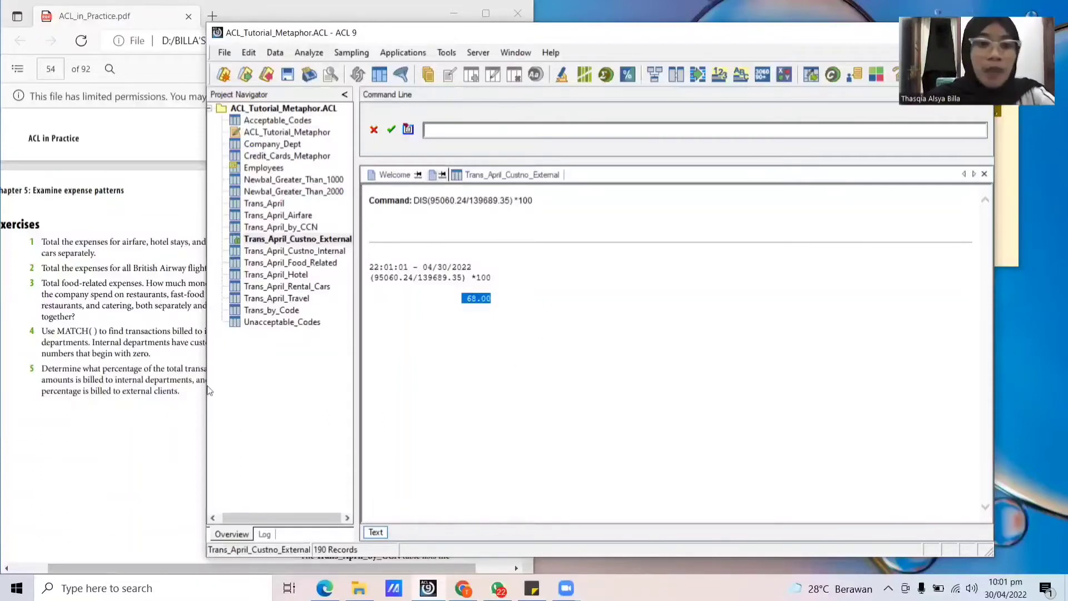
Step: Switch to ACL_in_Practice.pdf and read the Classify command instructions and the per-customer exercise on pages 54 and 55
{"action": "left_click", "coordinate": [151, 372]}
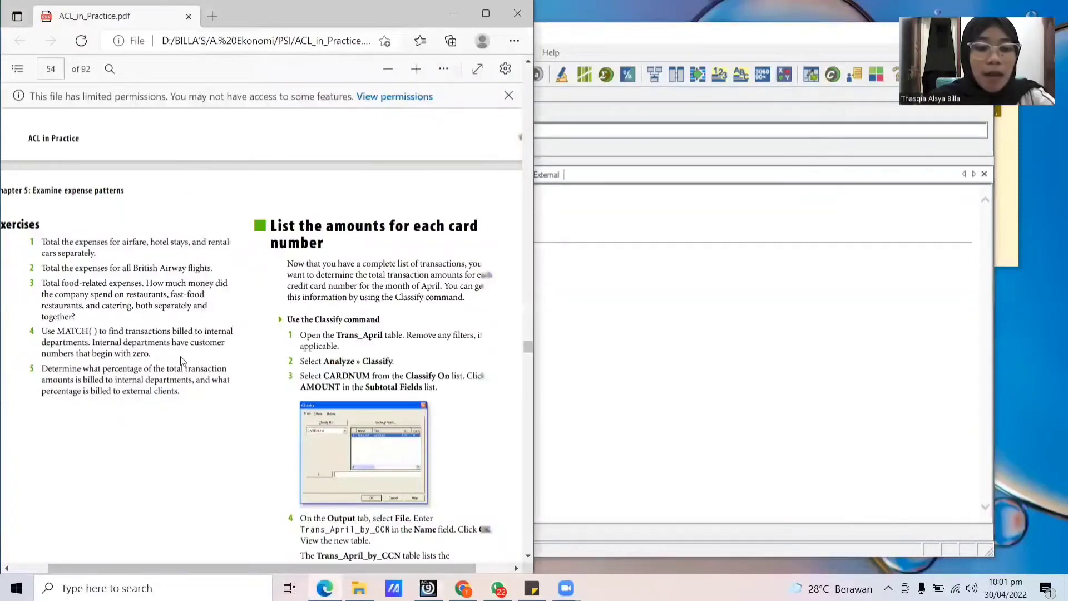
{"action": "scroll", "coordinate": [355, 271], "scroll_direction": "down", "scroll_amount": 8}
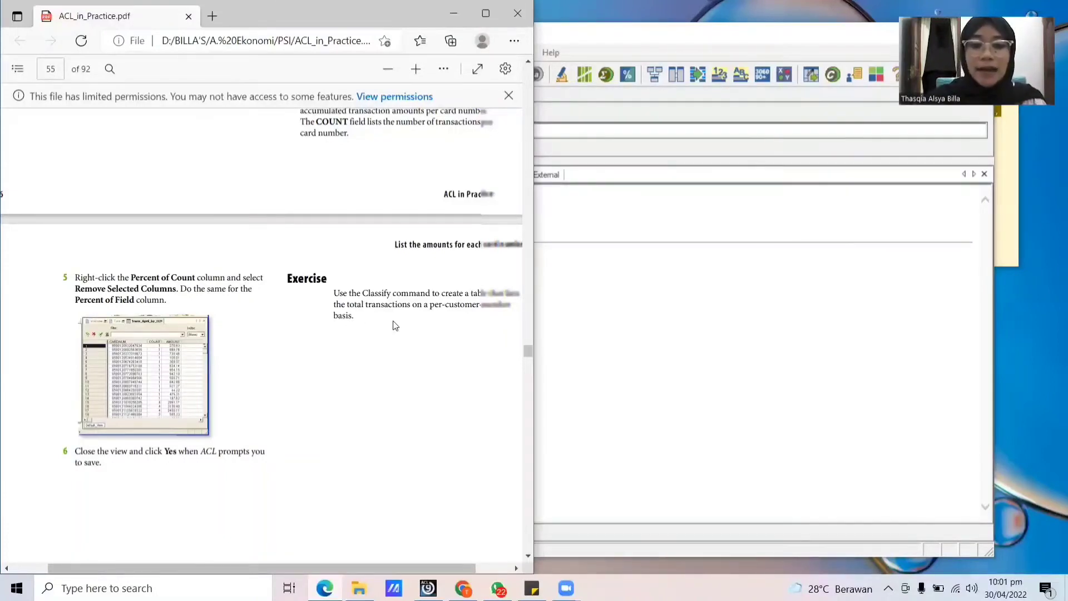
{"action": "left_click", "coordinate": [649, 305]}
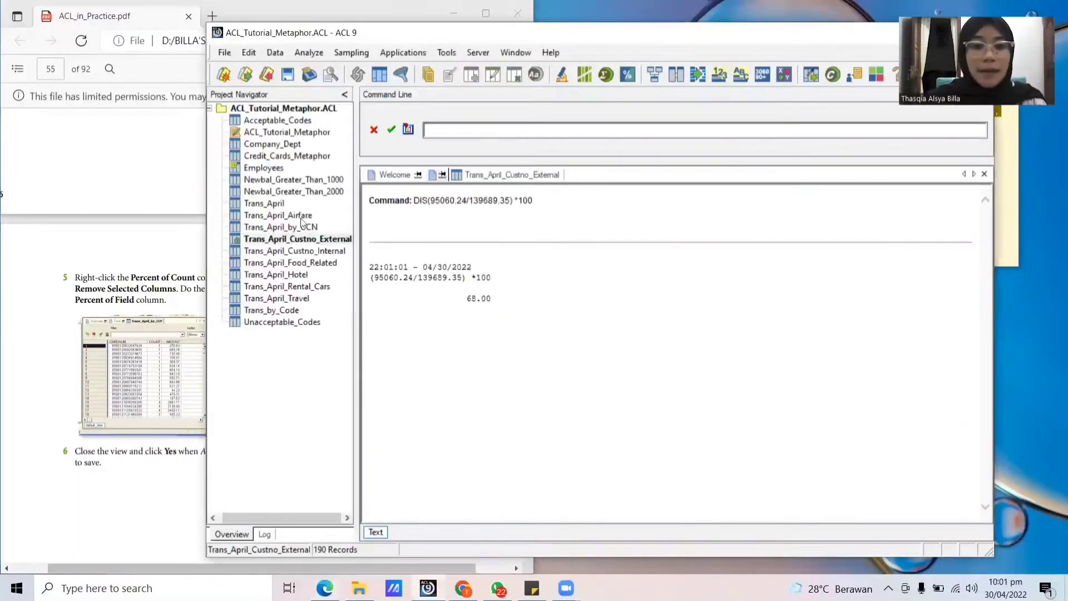
{"action": "left_click", "coordinate": [185, 274]}
{"action": "scroll", "coordinate": [336, 322], "scroll_direction": "up", "scroll_amount": 3}
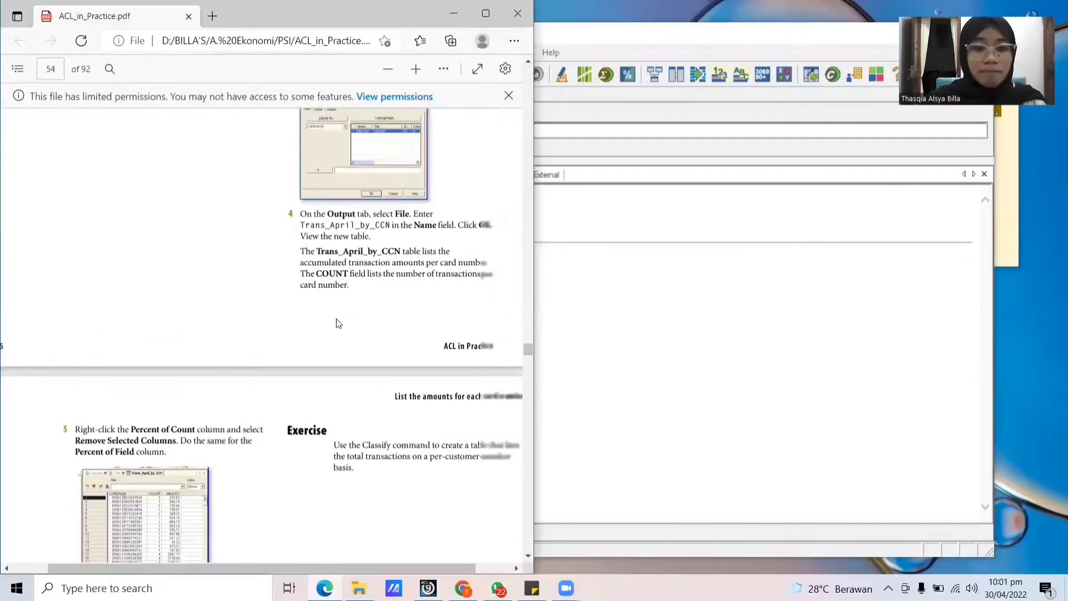
{"action": "scroll", "coordinate": [339, 323], "scroll_direction": "up", "scroll_amount": 3}
Step: Return to ACL 9, open the Trans_April table and hide the command line
{"action": "left_click", "coordinate": [656, 307]}
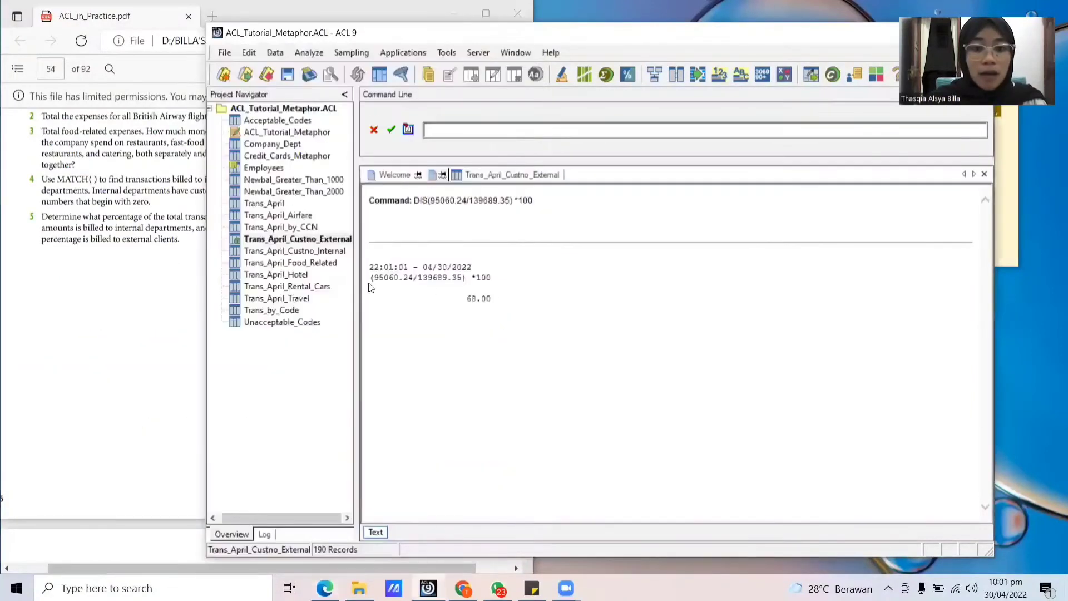
{"action": "left_click", "coordinate": [286, 204]}
{"action": "double_click", "coordinate": [286, 205]}
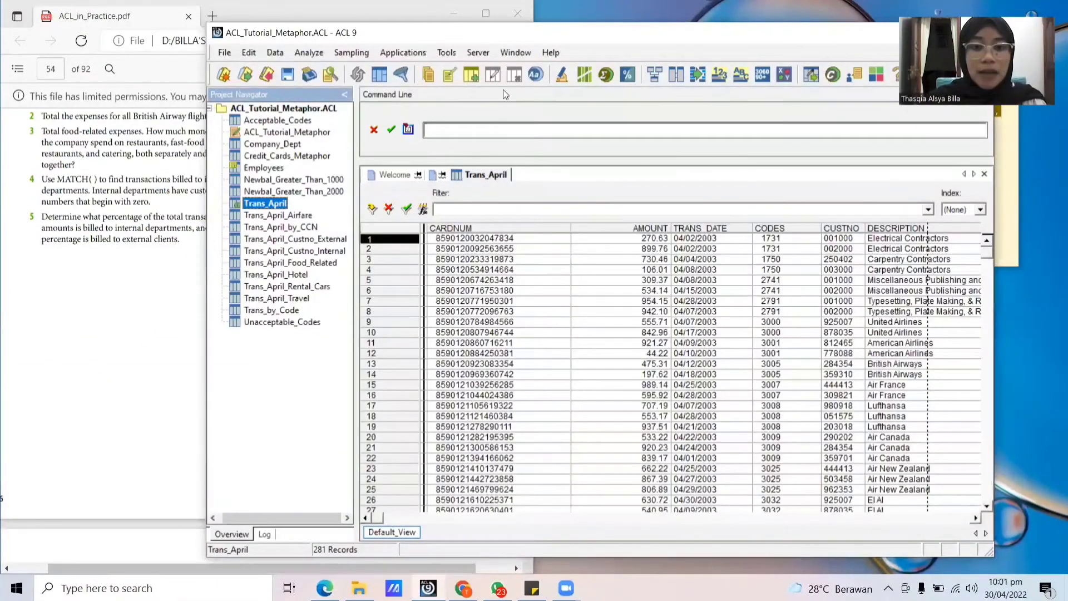
{"action": "left_click", "coordinate": [535, 74]}
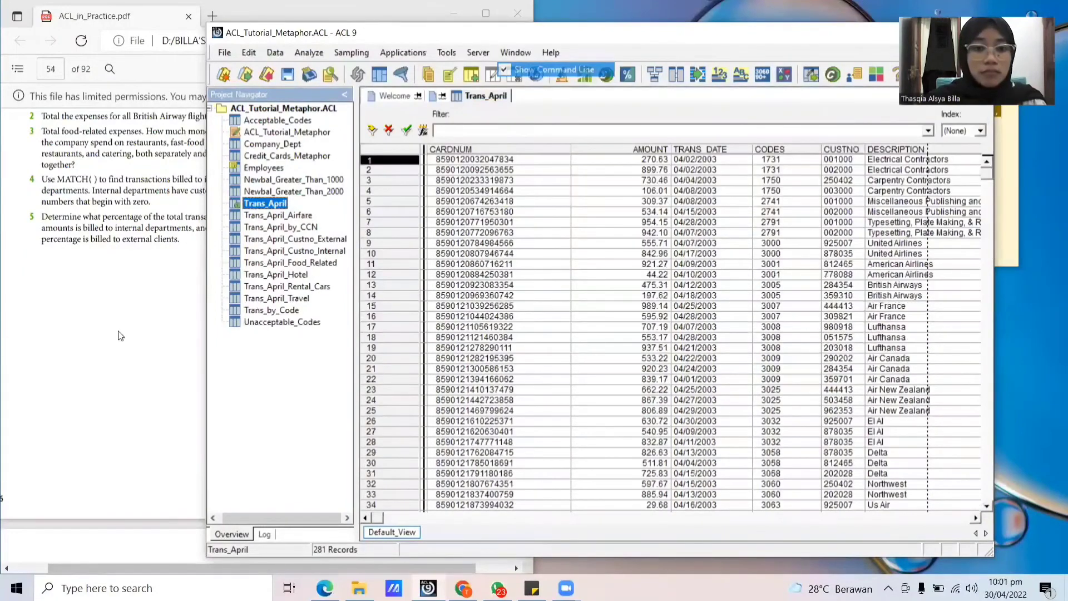
Step: Classify the Trans_April table on CUSTNO with AMOUNT as the subtotal field, output to screen, and review the results
{"action": "left_click", "coordinate": [126, 334]}
{"action": "left_click", "coordinate": [538, 107]}
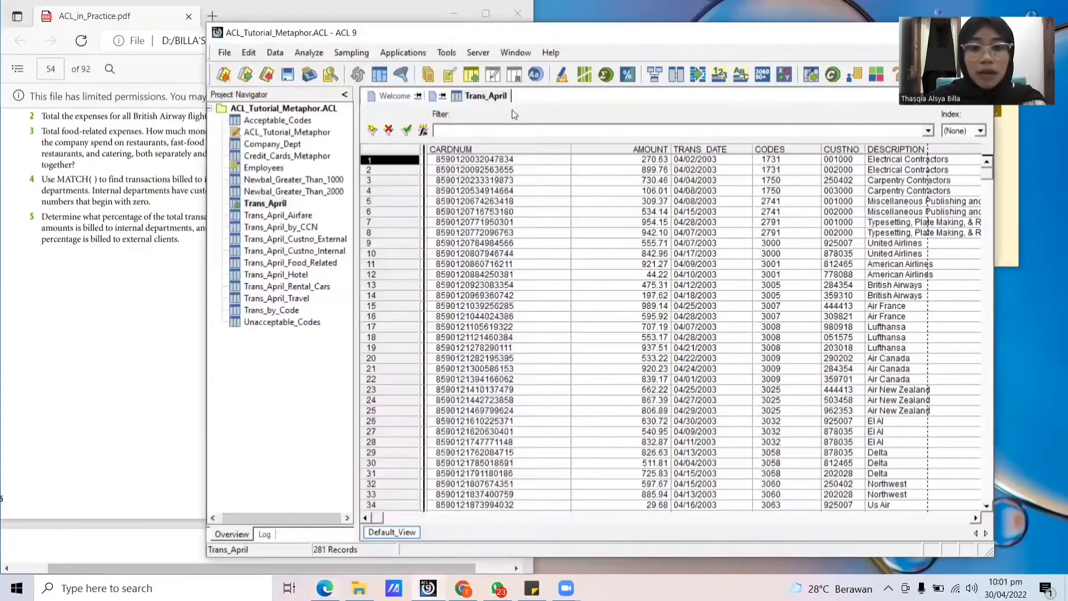
{"action": "left_click", "coordinate": [318, 55]}
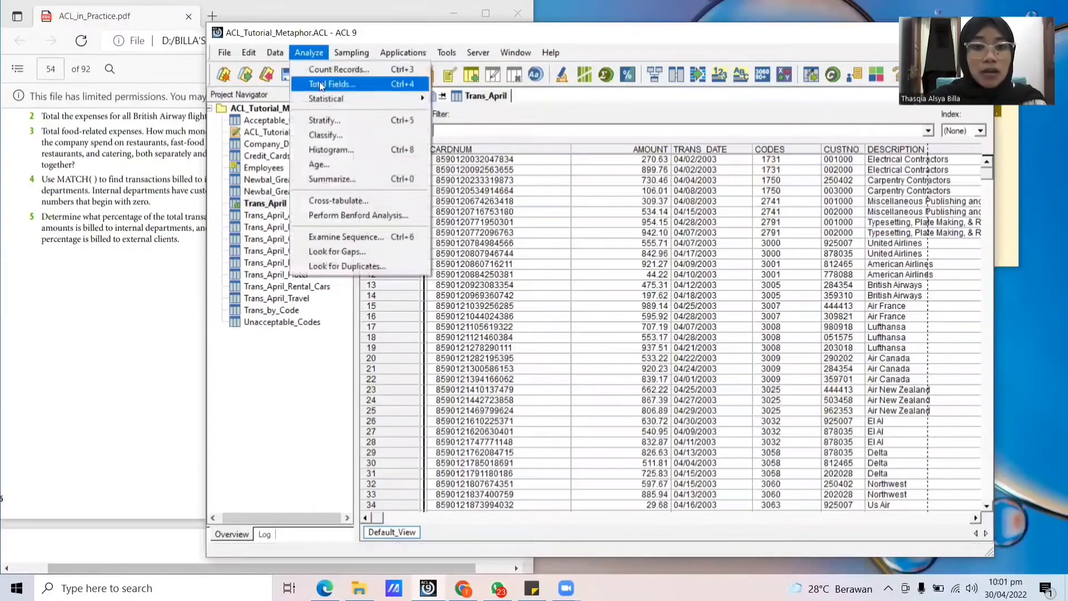
{"action": "left_click", "coordinate": [325, 136]}
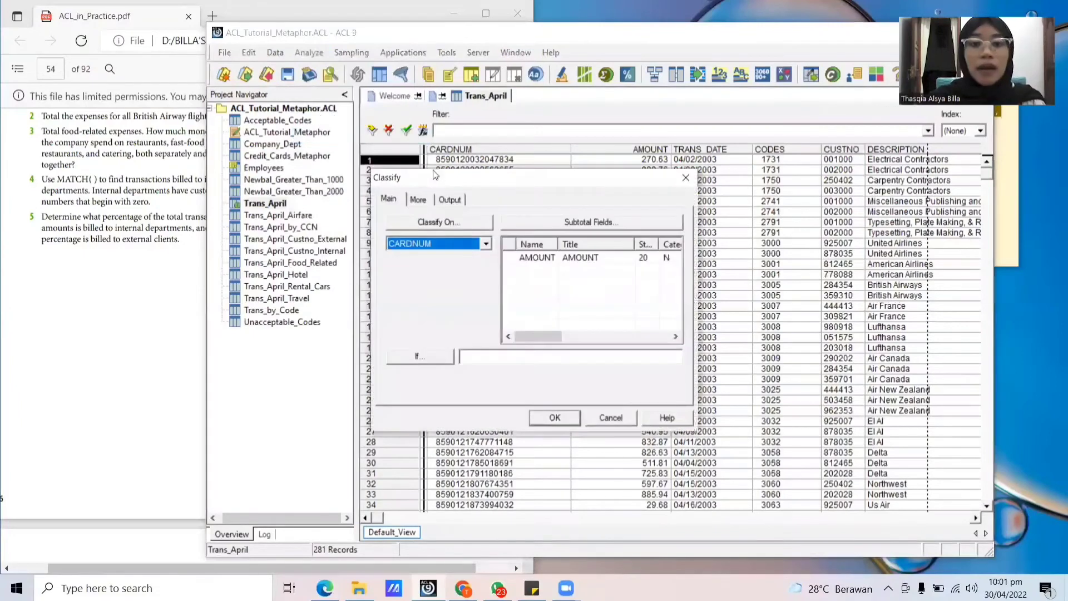
{"action": "left_click", "coordinate": [485, 245]}
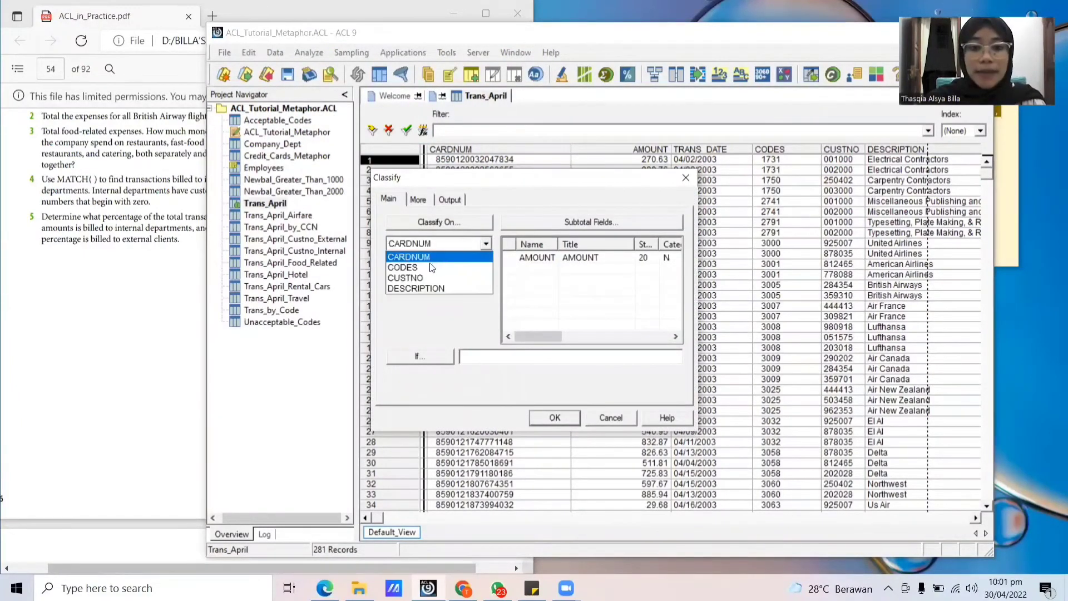
{"action": "left_click", "coordinate": [428, 276]}
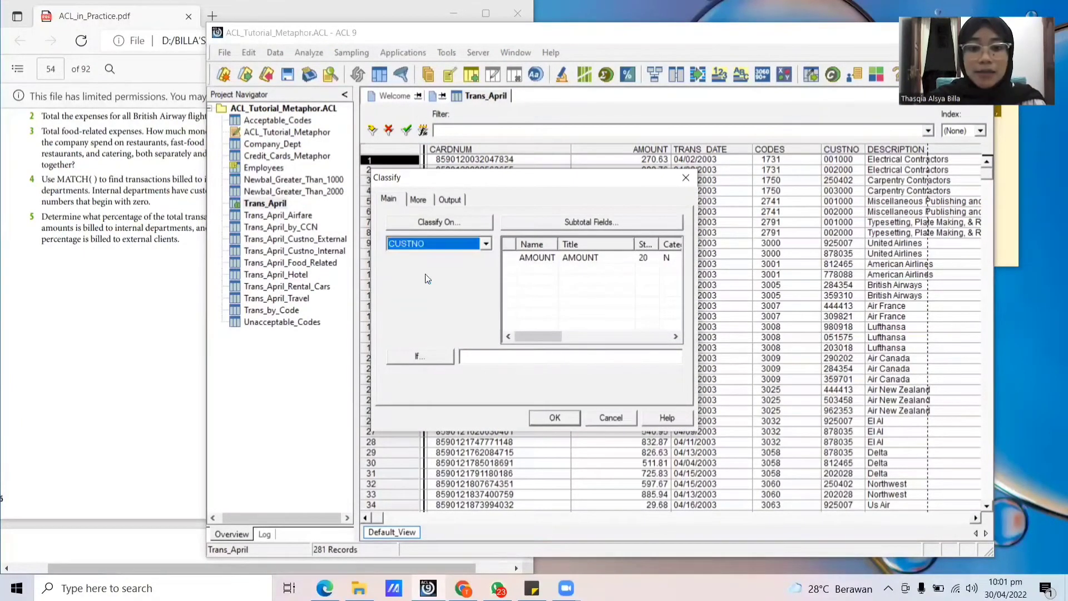
{"action": "left_click", "coordinate": [534, 262]}
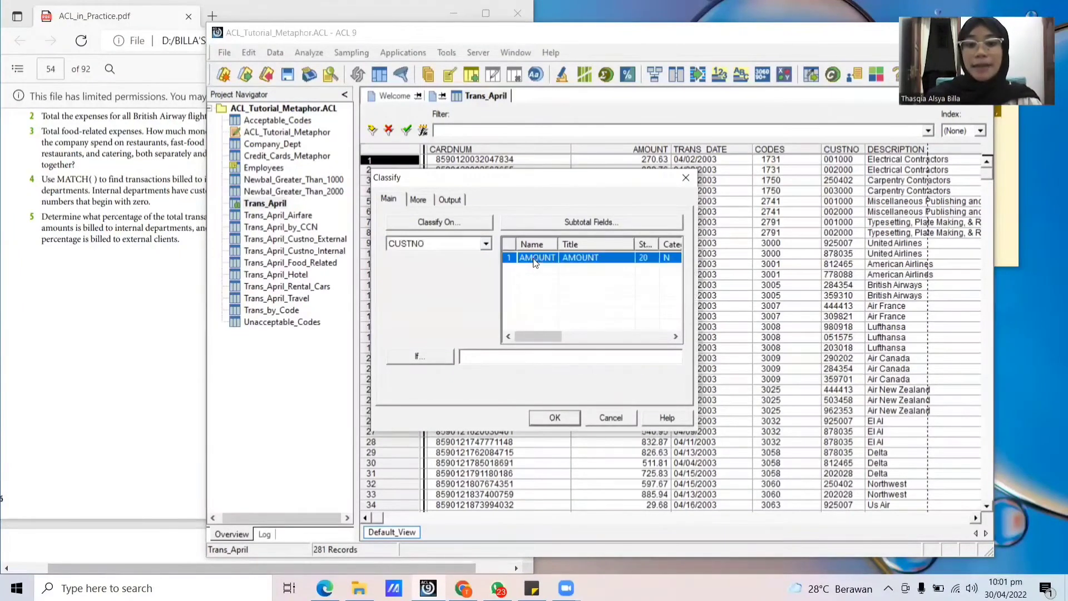
{"action": "left_click", "coordinate": [555, 418]}
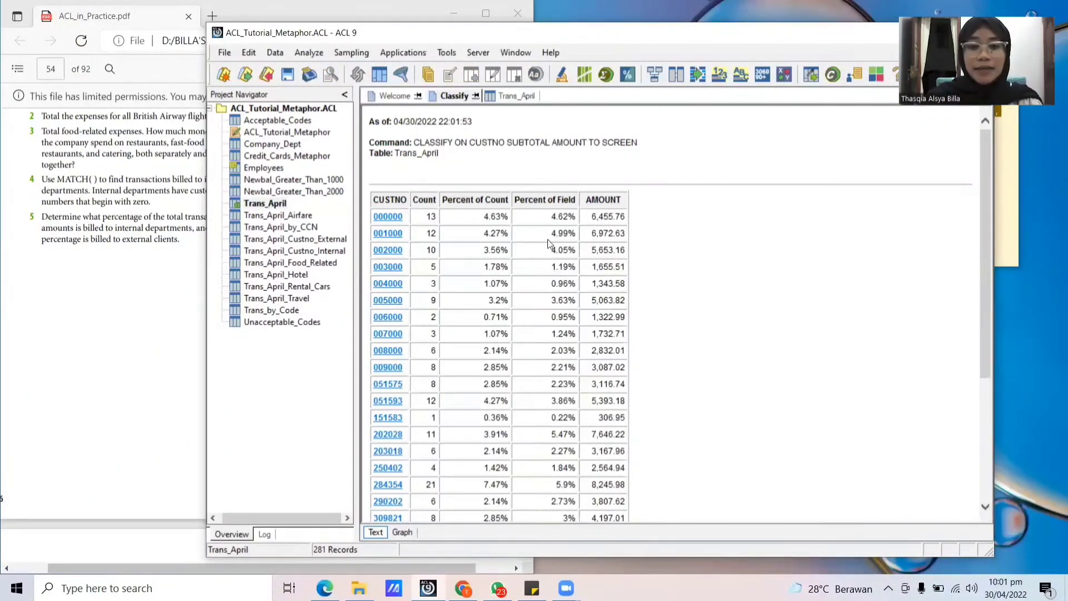
{"action": "scroll", "coordinate": [555, 265], "scroll_direction": "down", "scroll_amount": 4}
{"action": "scroll", "coordinate": [567, 307], "scroll_direction": "up", "scroll_amount": 3}
{"action": "scroll", "coordinate": [566, 307], "scroll_direction": "up", "scroll_amount": 1}
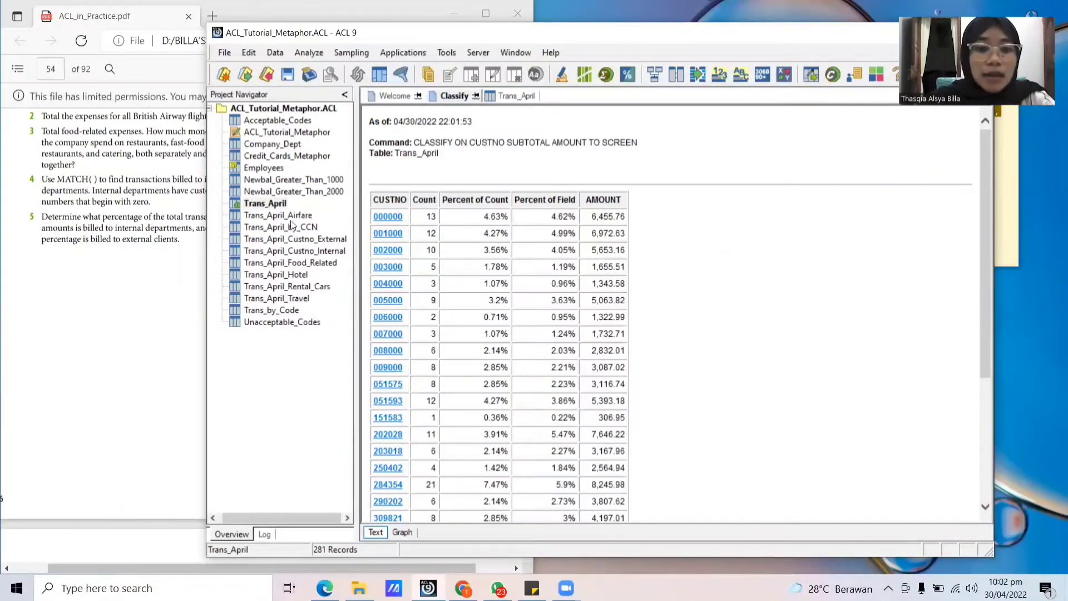
Step: Return to the Trans_April table and set up another Classify on CUSTNO with AMOUNT as the subtotal field
{"action": "left_click", "coordinate": [486, 98]}
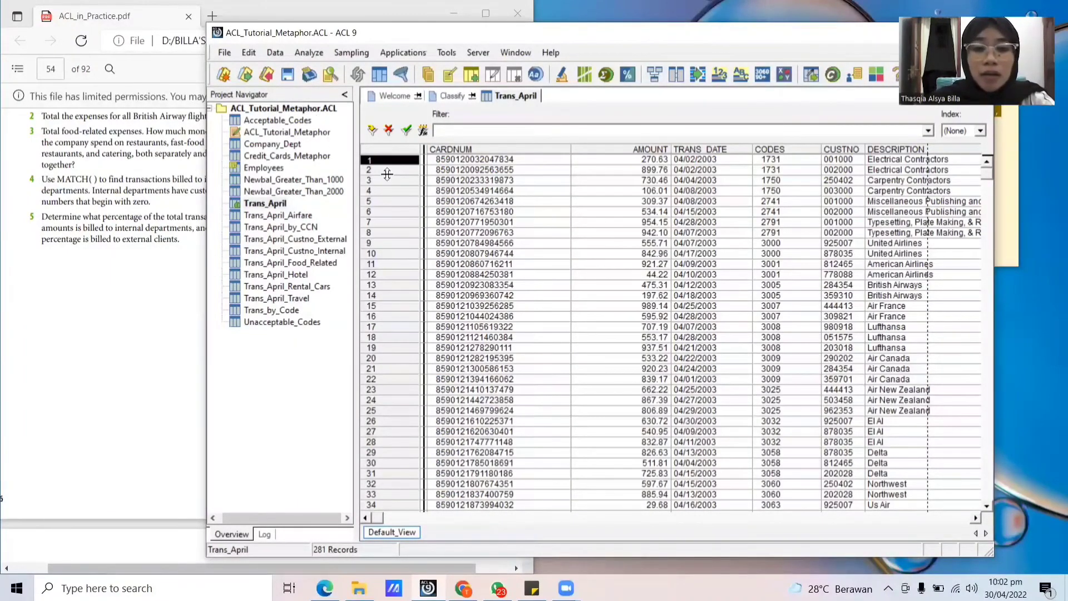
{"action": "left_click", "coordinate": [312, 54]}
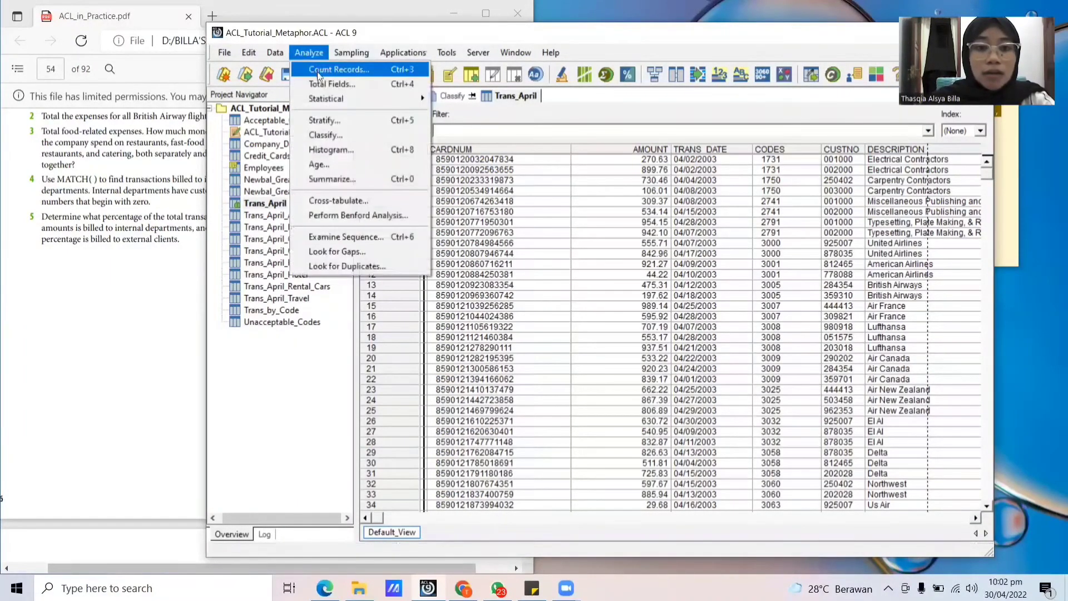
{"action": "left_click", "coordinate": [320, 135]}
{"action": "left_click", "coordinate": [484, 245]}
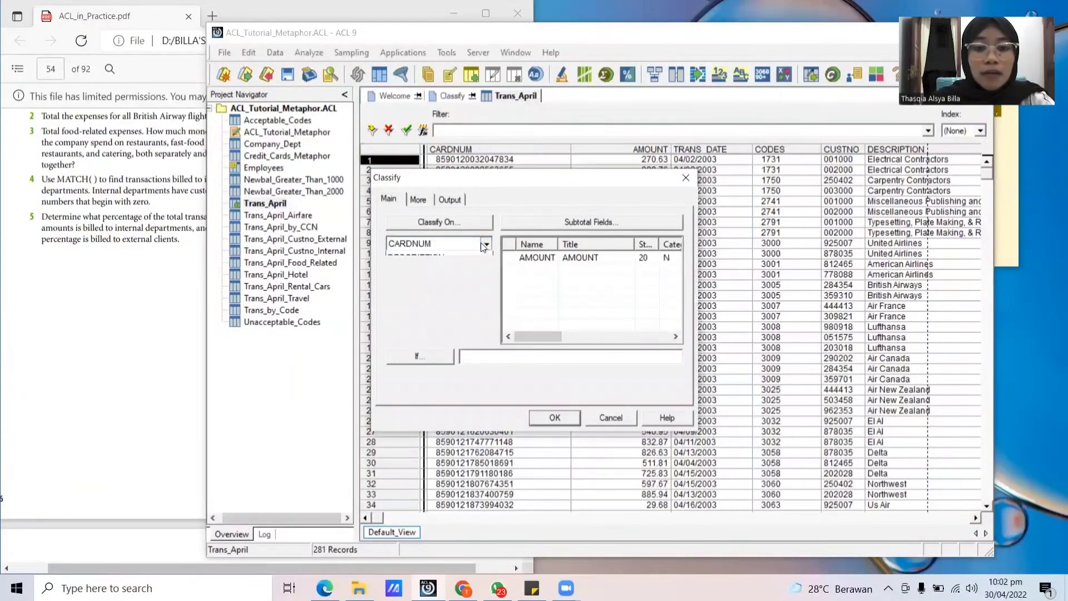
{"action": "left_click", "coordinate": [441, 272]}
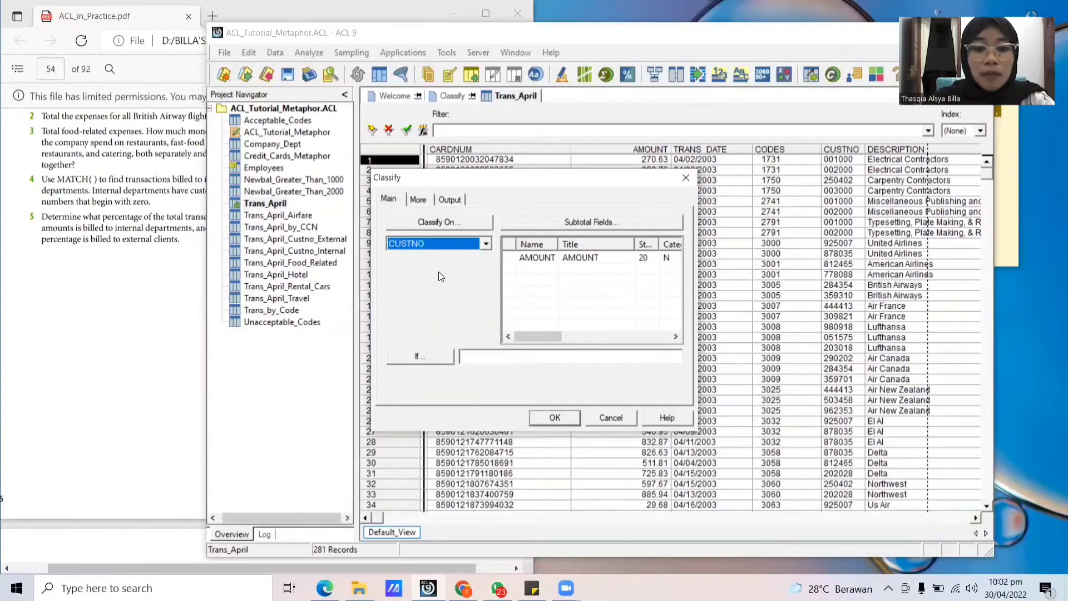
{"action": "left_click", "coordinate": [571, 266]}
Step: Output the classification to an ACL Table file named Trans_April_by_Custno and run it
{"action": "left_click", "coordinate": [450, 199]}
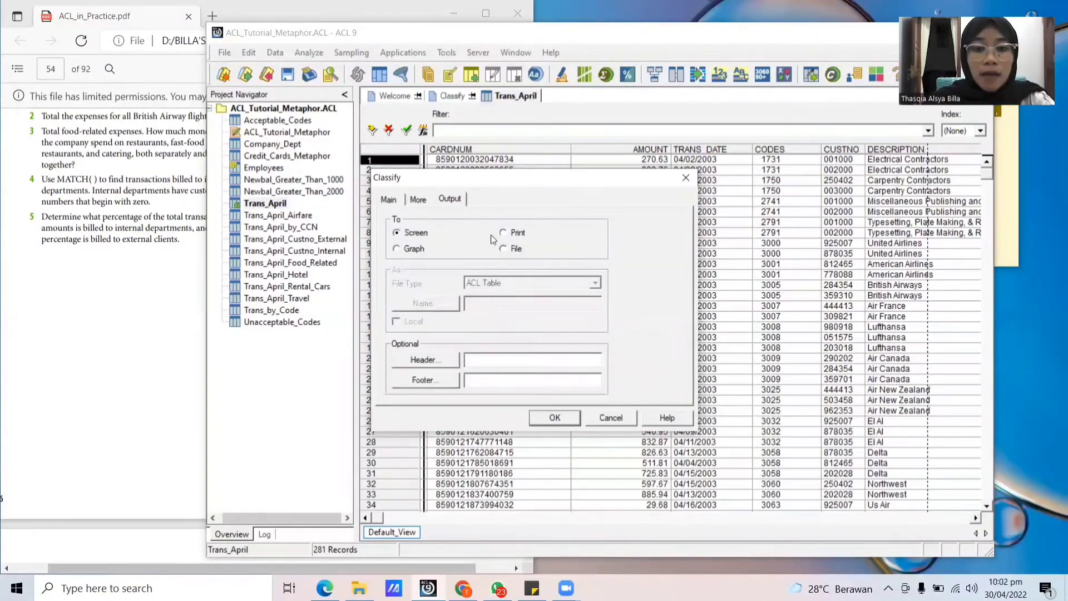
{"action": "left_click", "coordinate": [503, 249]}
{"action": "left_click", "coordinate": [481, 302]}
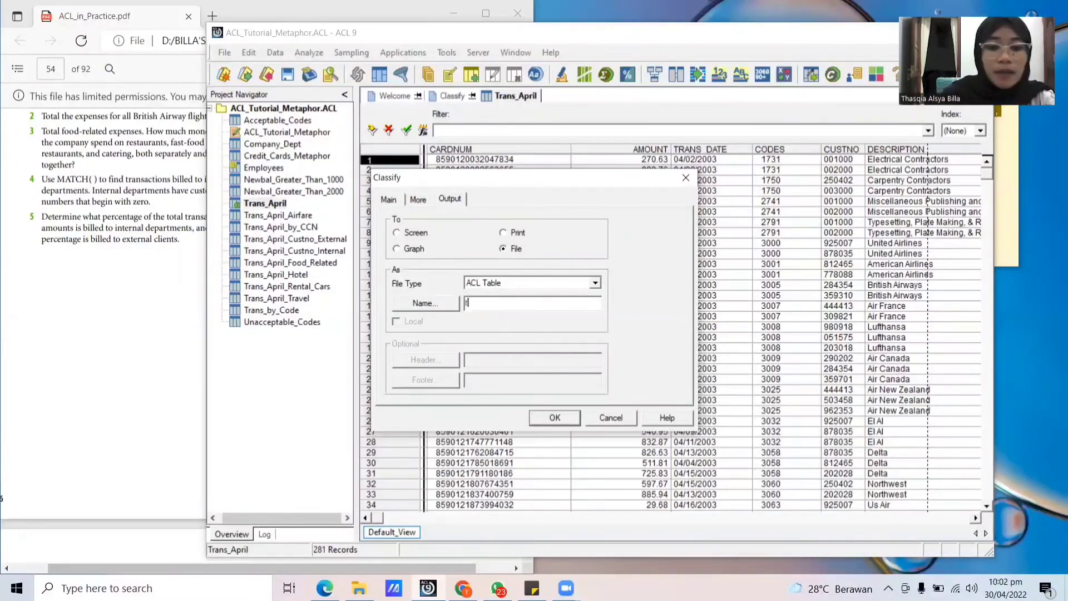
{"action": "type", "text": "Tra"}
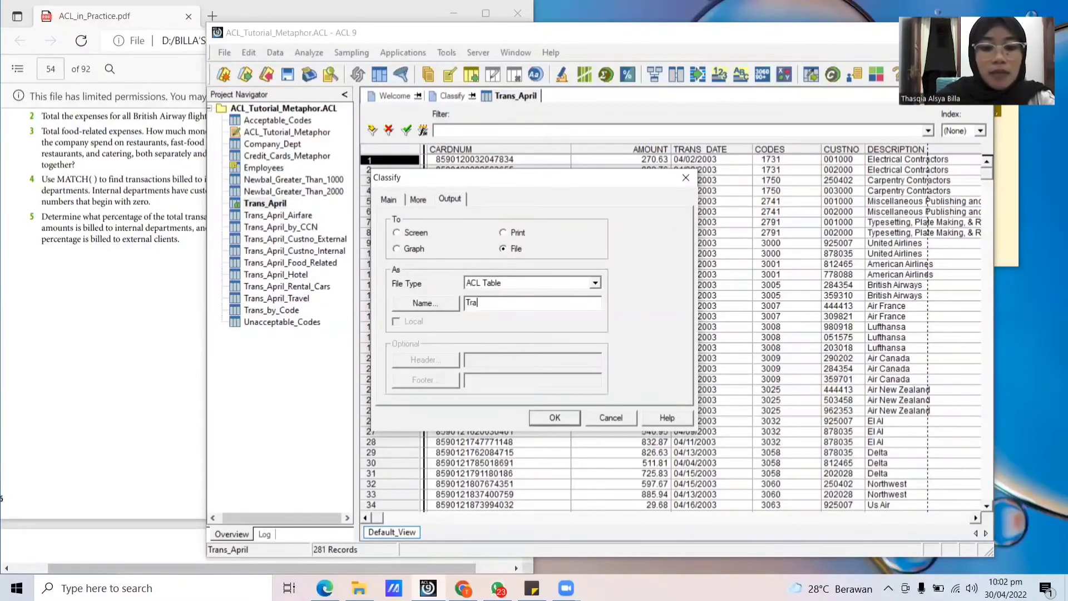
{"action": "type", "text": "ns_Ap"}
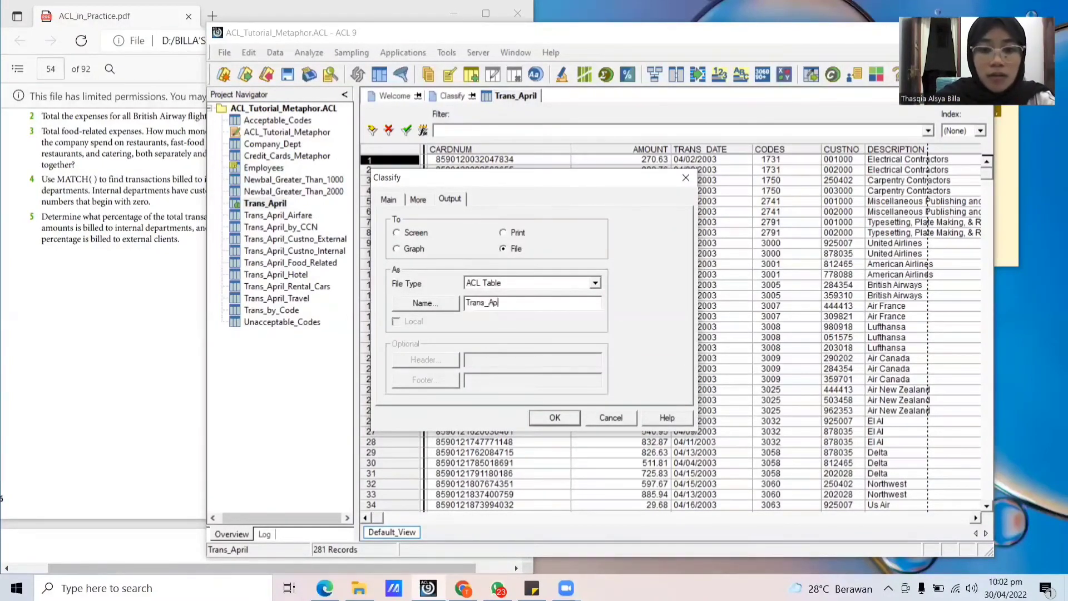
{"action": "type", "text": "ril_B"}
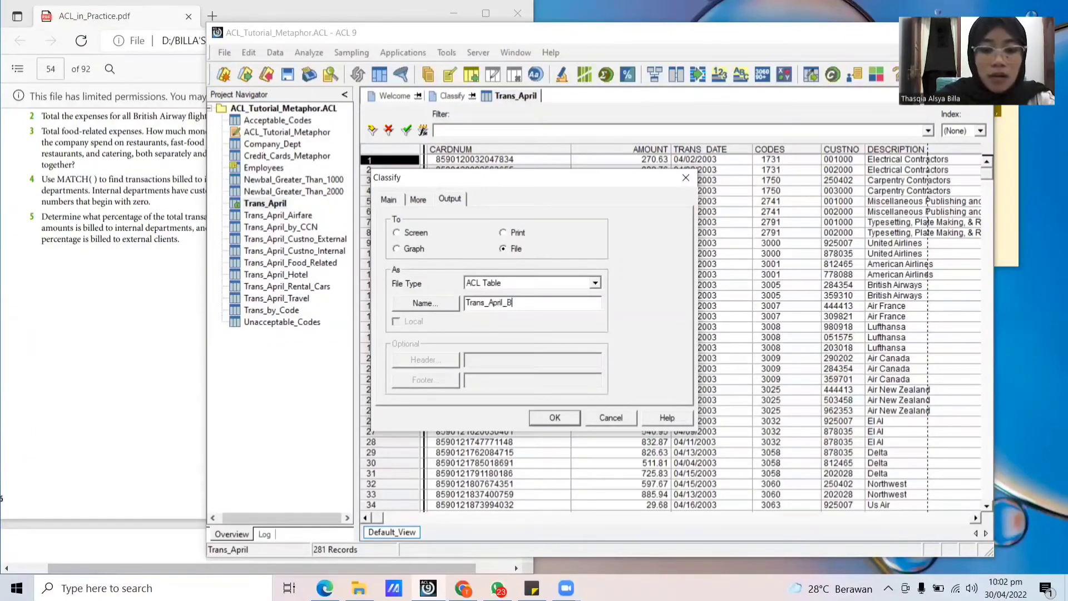
{"action": "type", "text": "y_"}
{"action": "key", "text": "BackSpace"}
{"action": "key", "text": "BackSpace"}
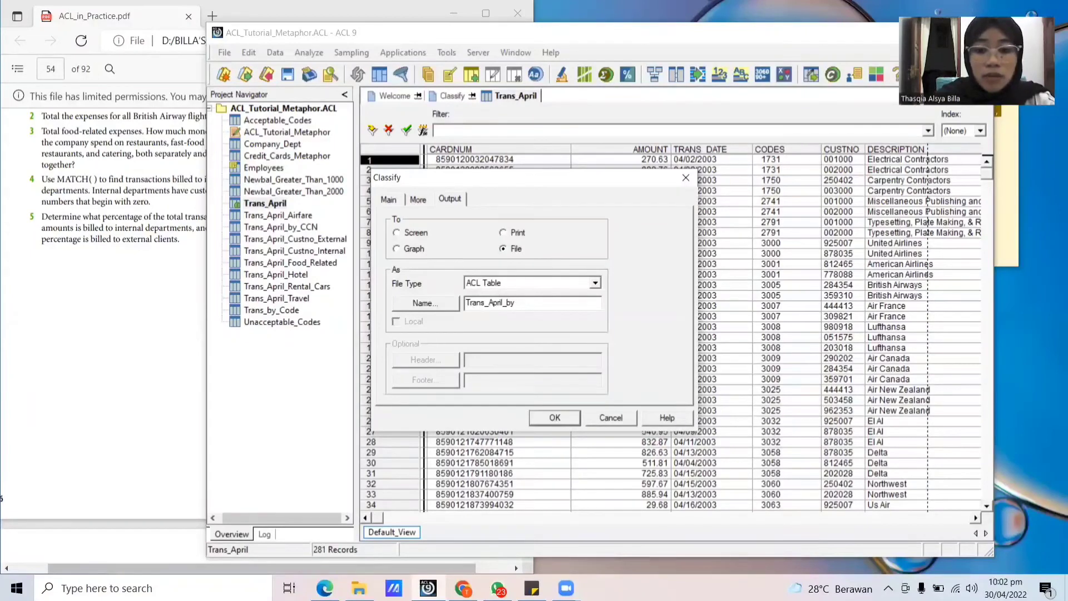
{"action": "type", "text": "by_Custno"}
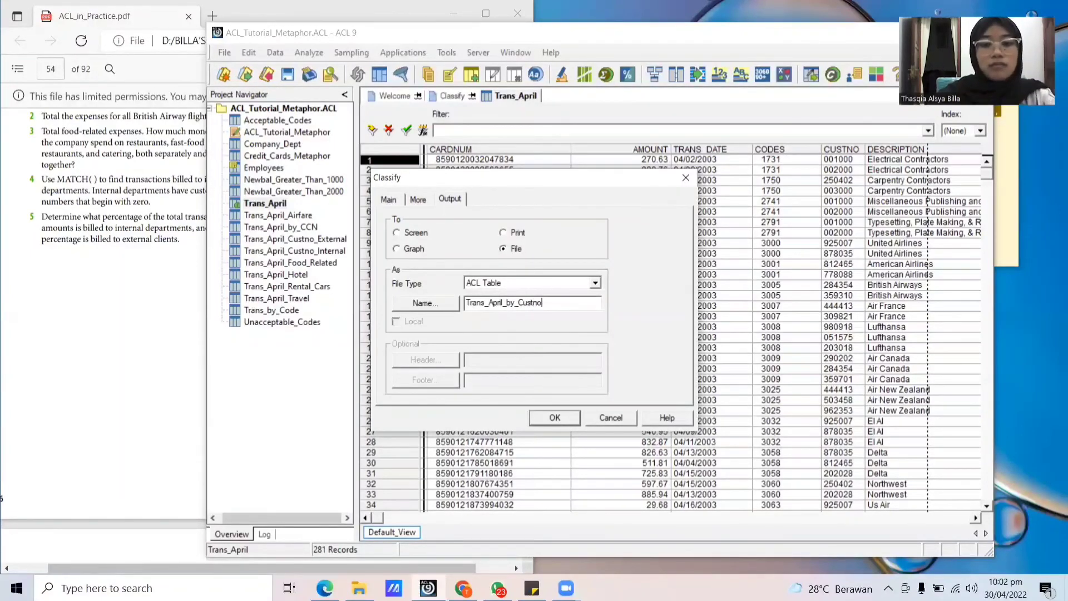
{"action": "key", "text": "Return"}
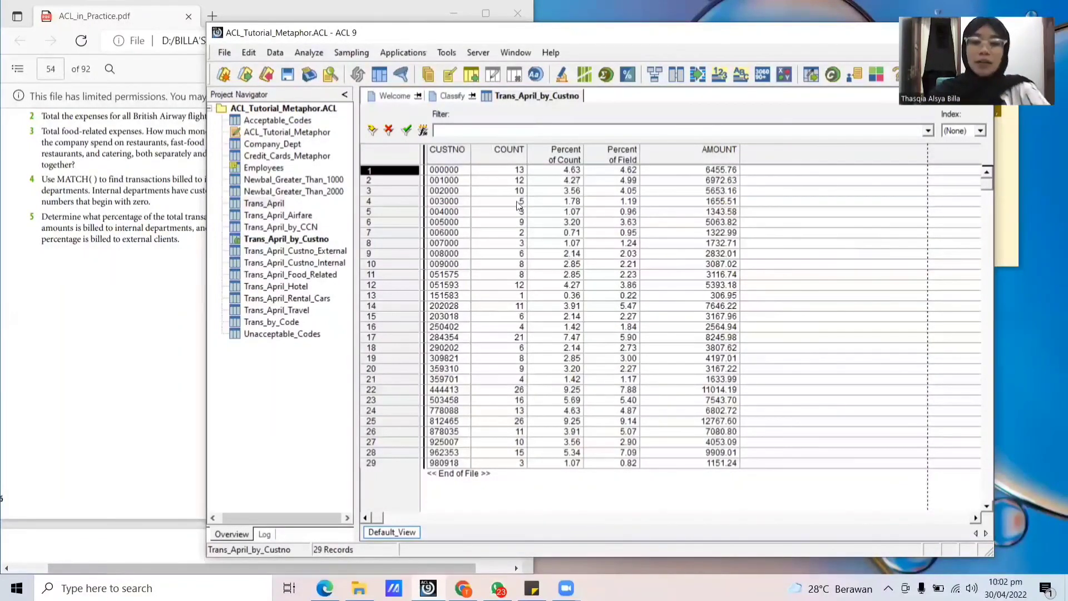
Step: Move the CUSTNO column after the AMOUNT column in the Trans_April_by_Custno view
{"action": "left_click", "coordinate": [446, 155]}
{"action": "left_click_drag", "start_coordinate": [447, 155], "coordinate": [696, 205]}
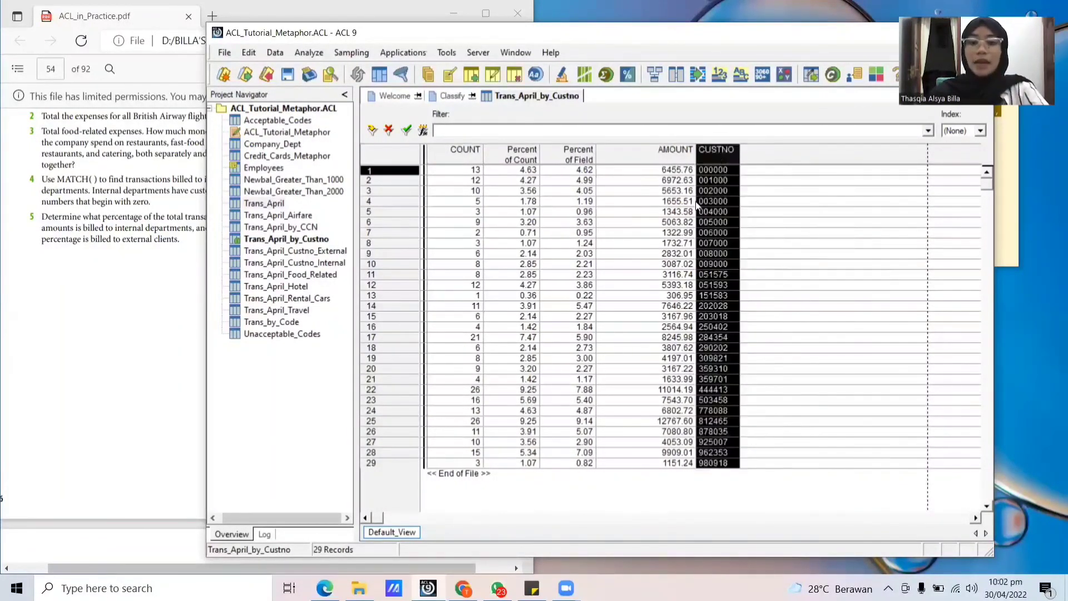
{"action": "left_click", "coordinate": [656, 243]}
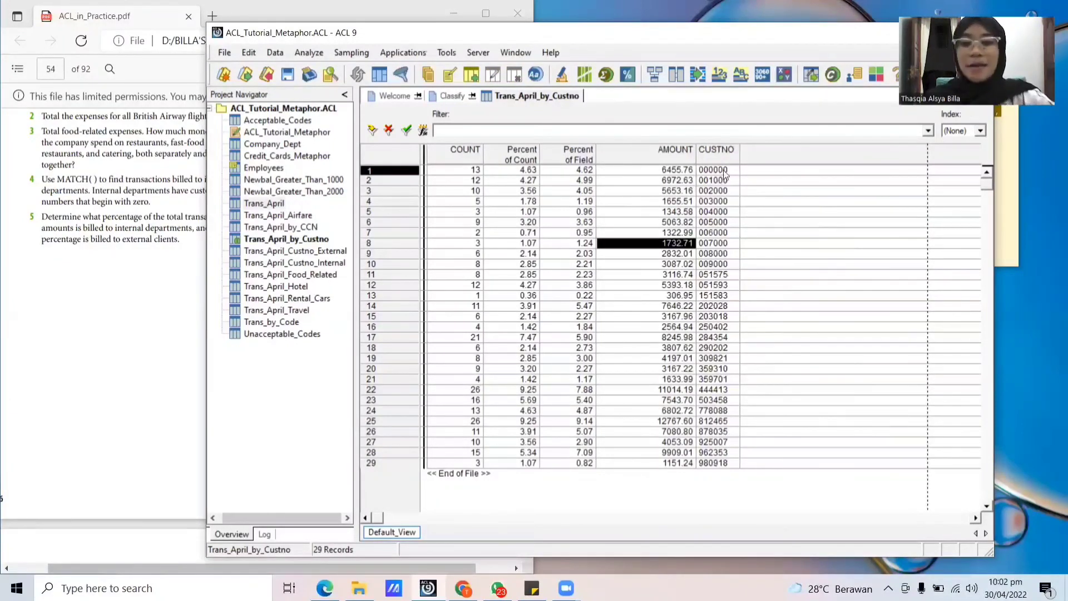